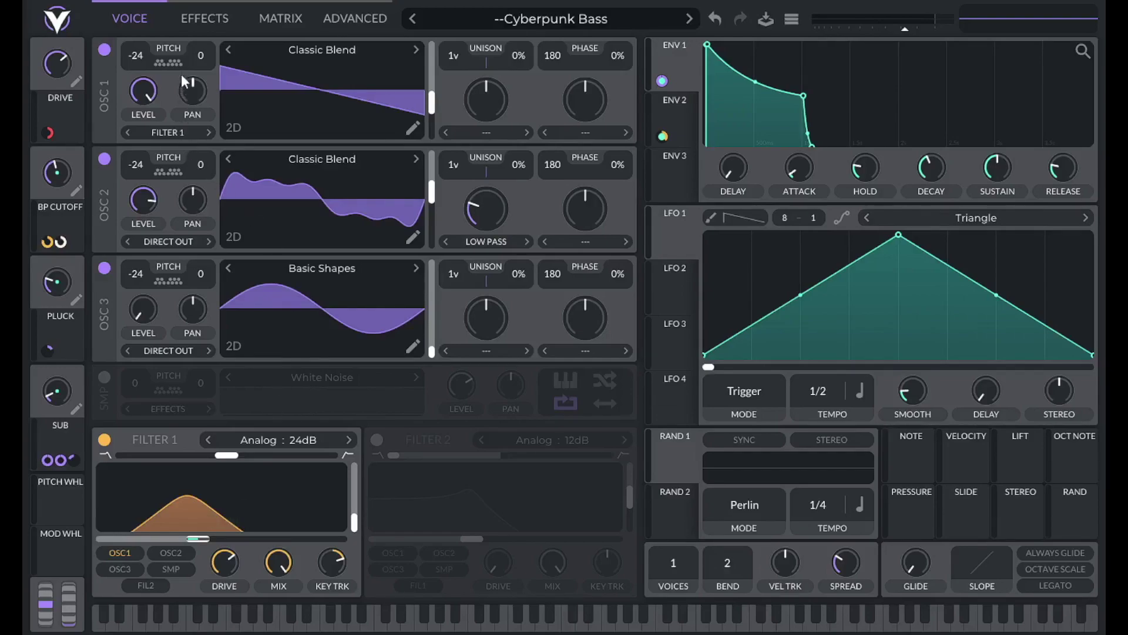
# Scroll through the Cyberpunk Bass effects chain, then go back to the Voice view
pyautogui.moveTo(212, 500)
pyautogui.click(176, 16)
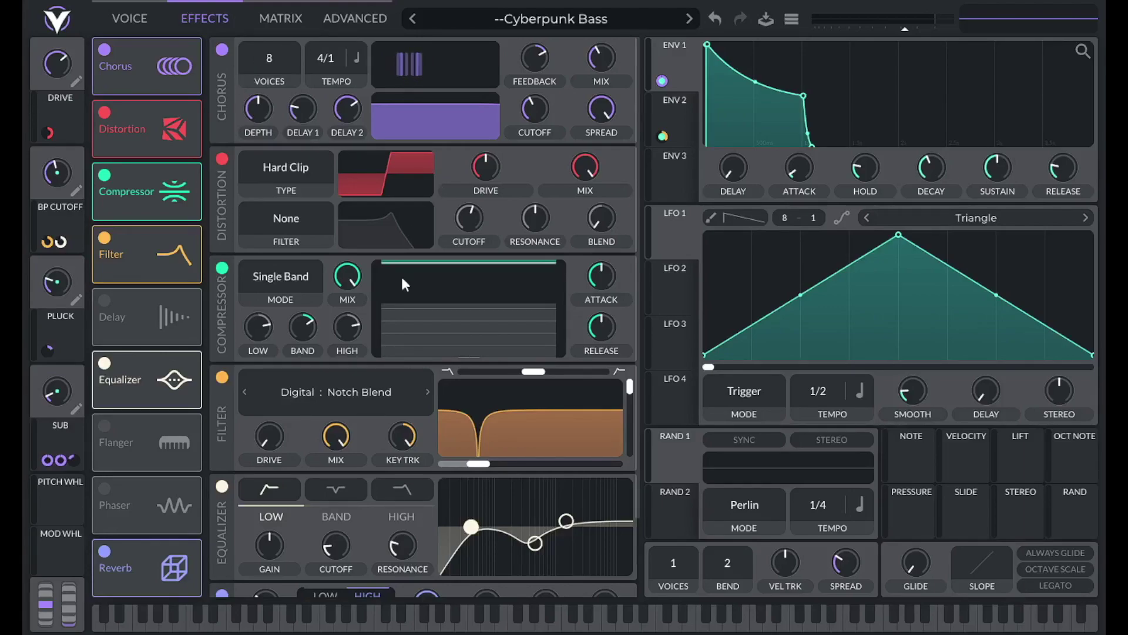
pyautogui.scroll(-3, 382, 304)
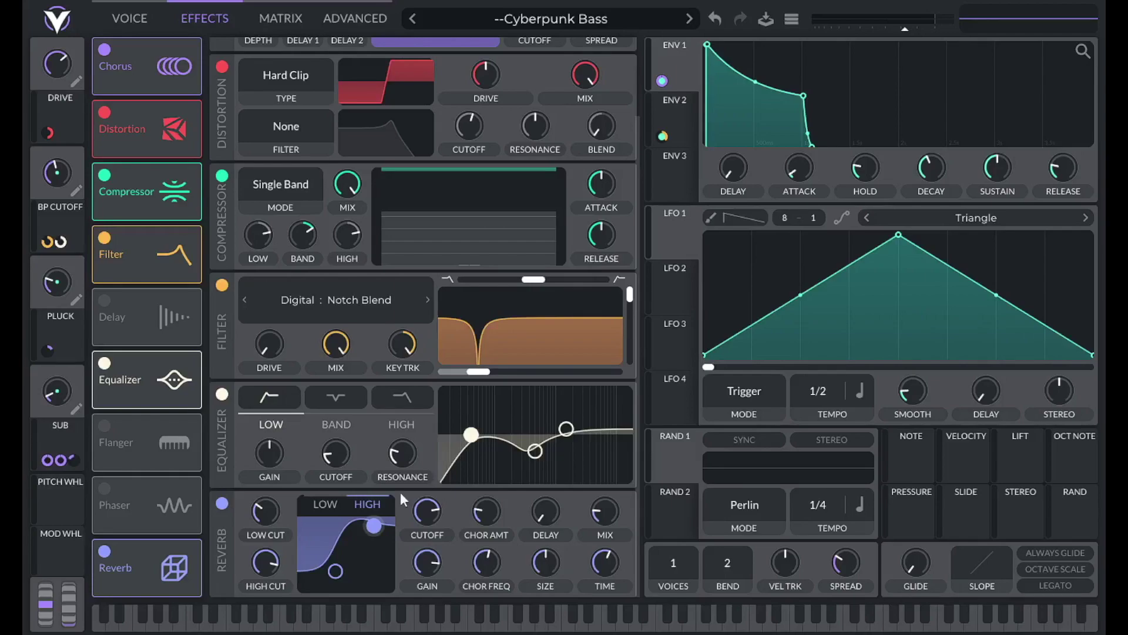
pyautogui.click(112, 22)
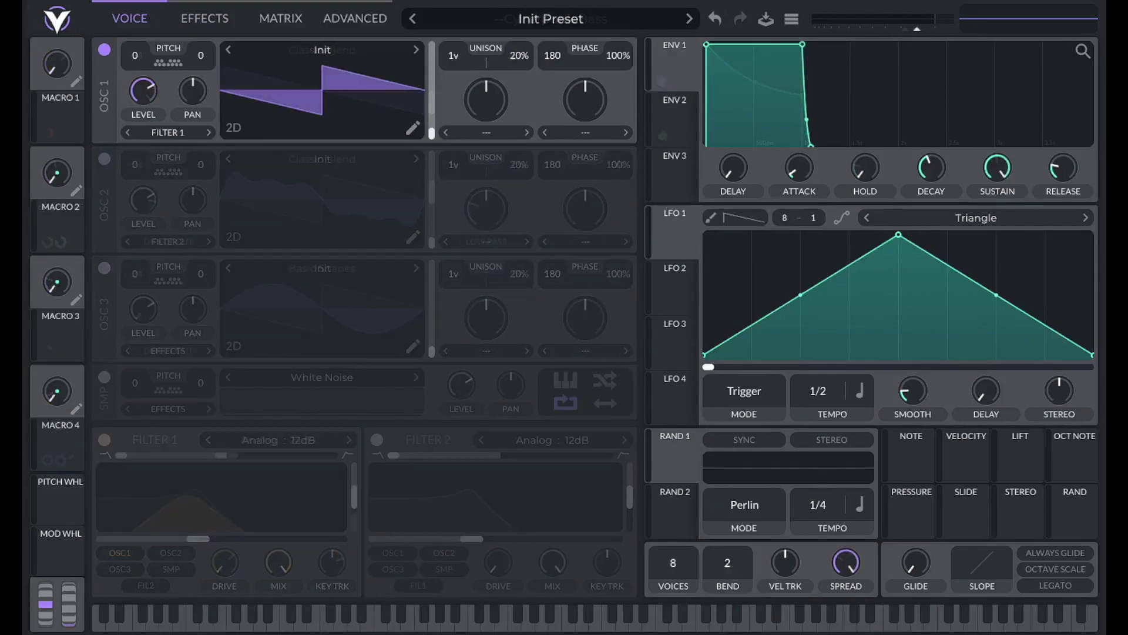
# Load the Classic Blend wavetable into OSC 1 and set its frame to 9
pyautogui.click(312, 53)
pyautogui.click(735, 134)
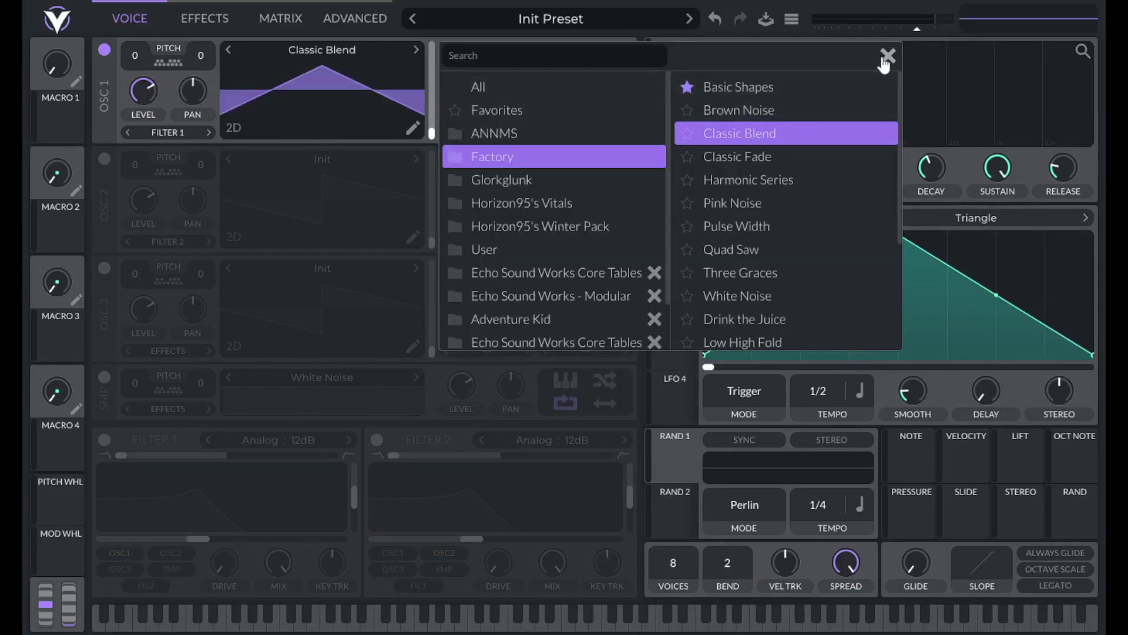
pyautogui.click(887, 56)
pyautogui.moveTo(433, 134); pyautogui.dragTo(432, 102)
pyautogui.rightClick(432, 102)
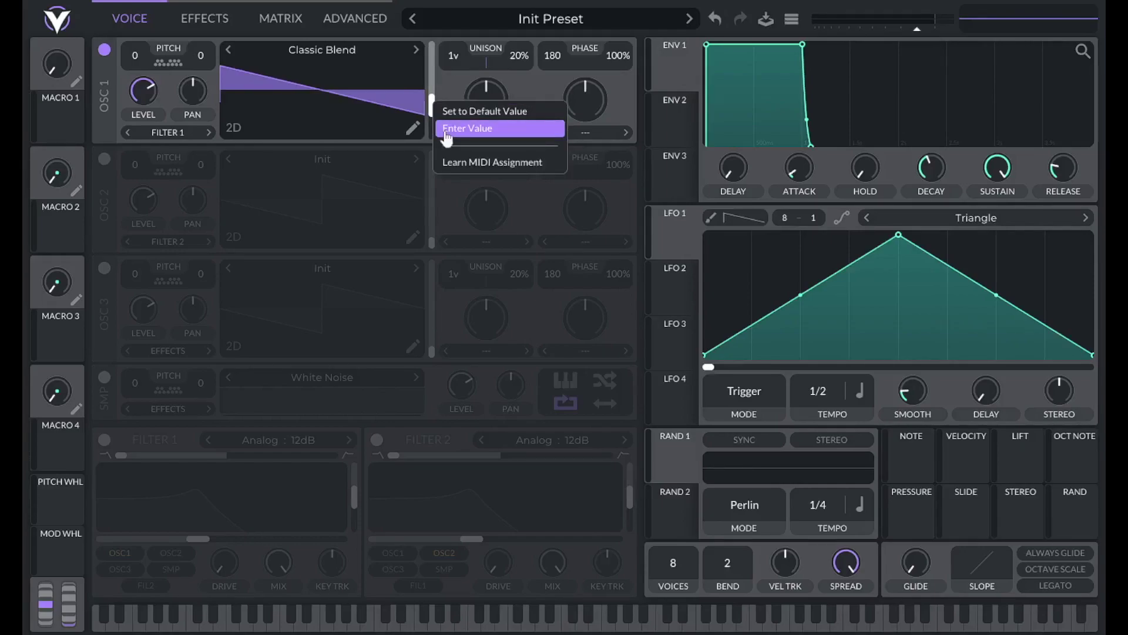
pyautogui.click(447, 136)
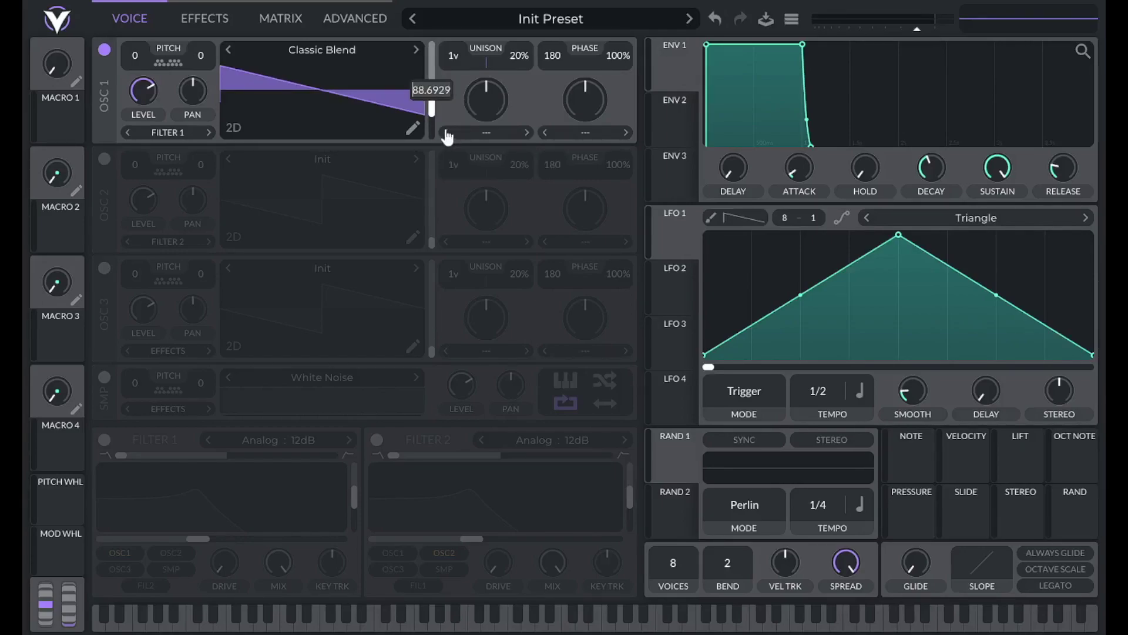
pyautogui.write('9')
pyautogui.press('Return')
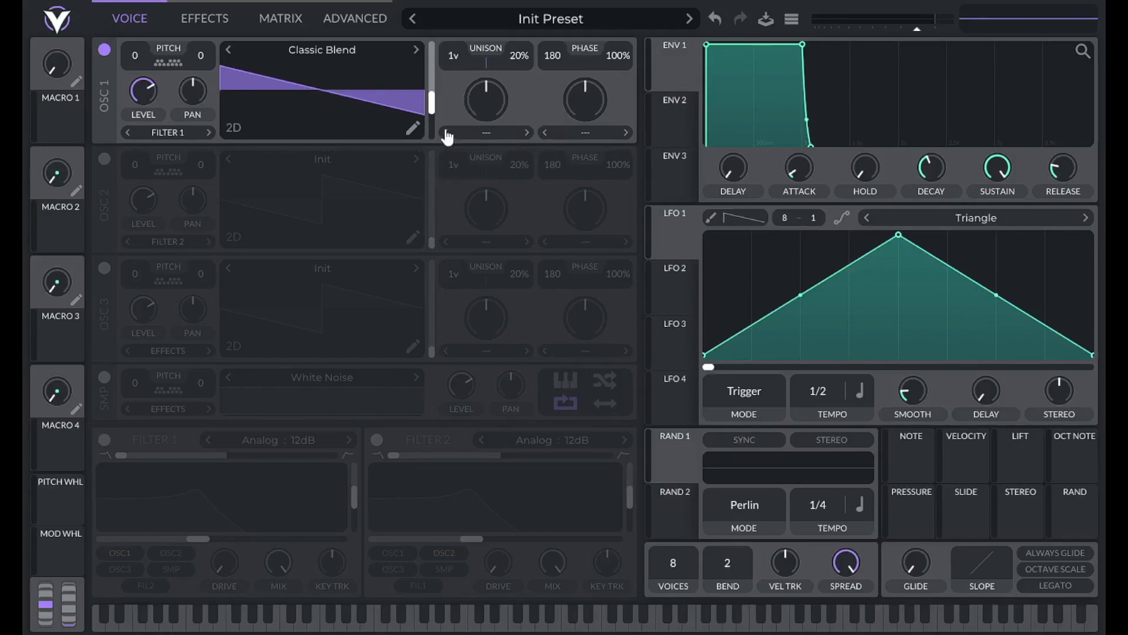
# Set OSC 1 phase randomization to 0% and its pitch to -24
pyautogui.moveTo(623, 55); pyautogui.dragTo(660, 341)
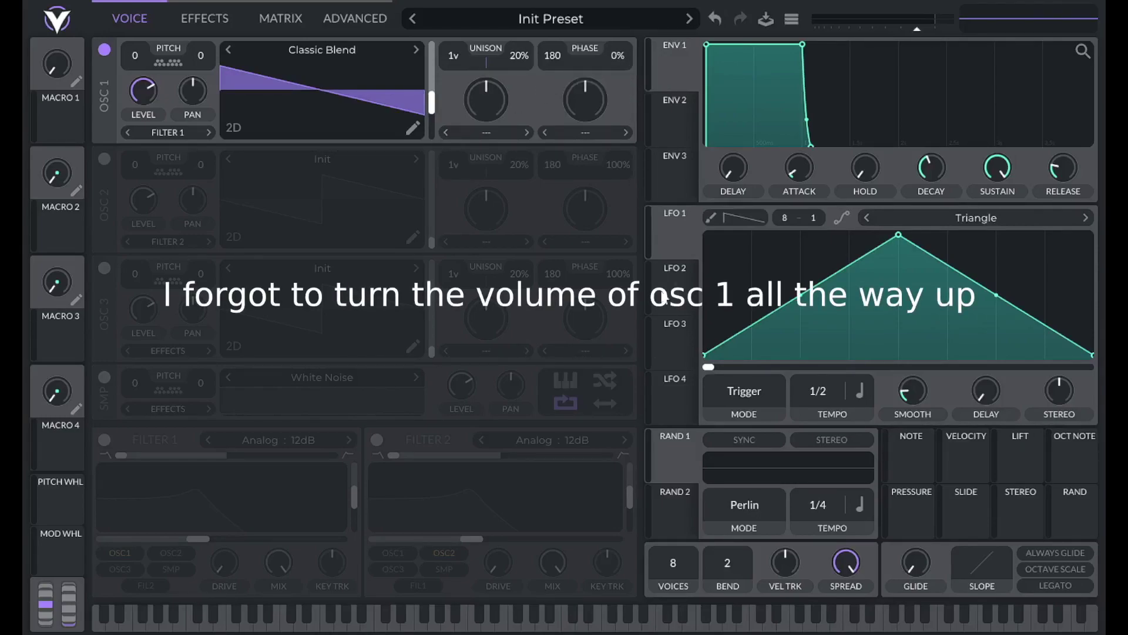
pyautogui.rightClick(139, 55)
pyautogui.click(160, 77)
pyautogui.write('-24')
pyautogui.press('Return')
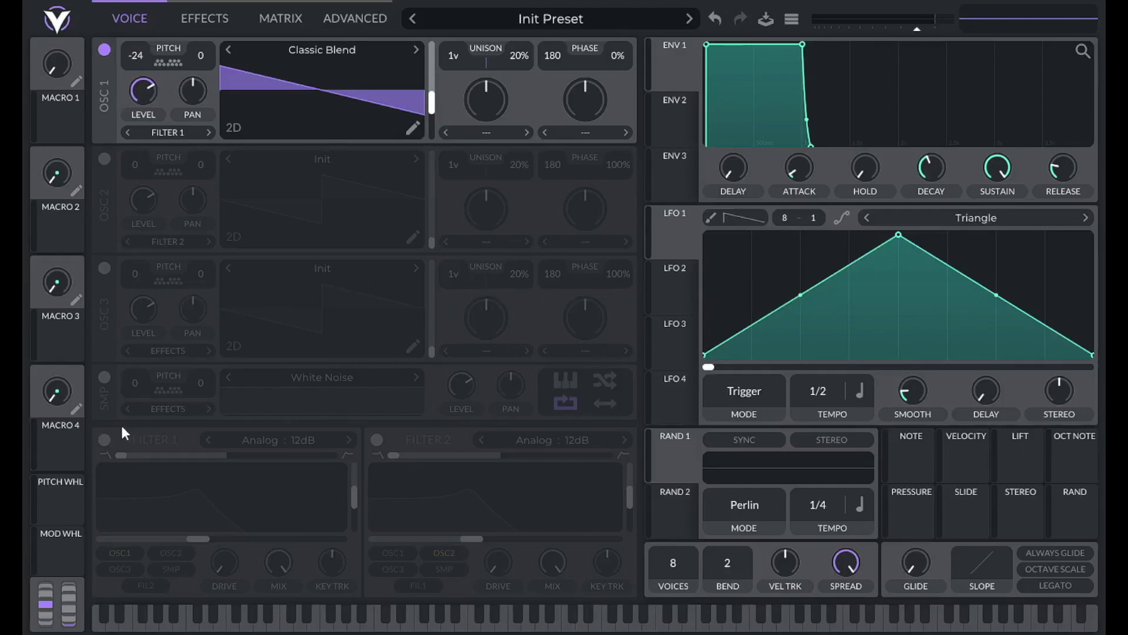
# Turn on Filter 1 as Analog 24dB with the blend fully at band-pass
pyautogui.click(104, 440)
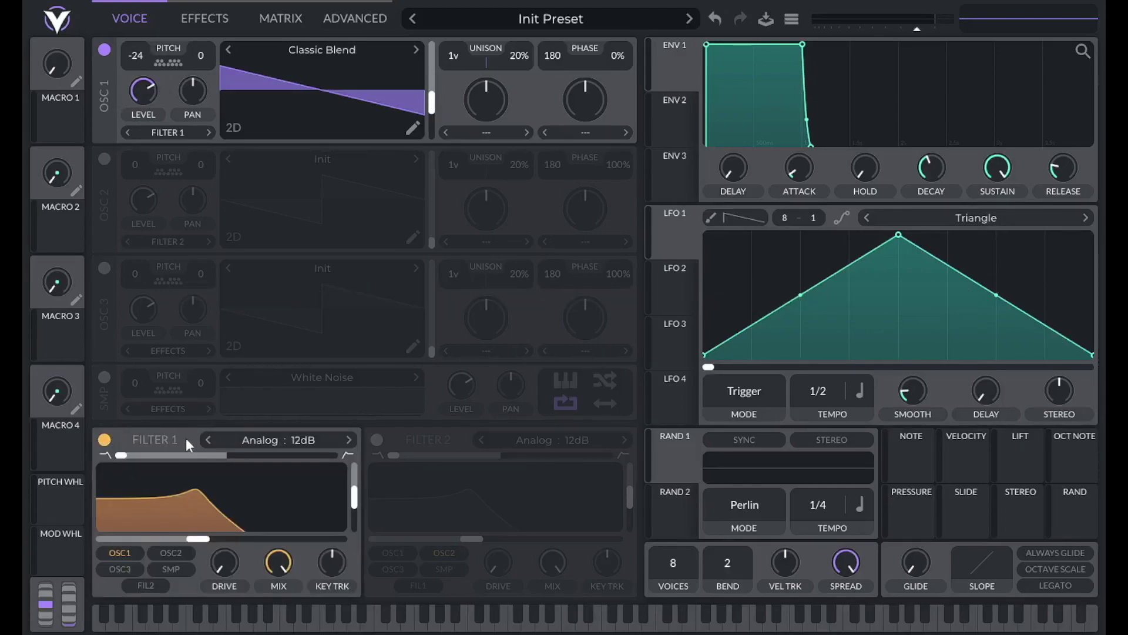
pyautogui.click(291, 443)
pyautogui.click(523, 478)
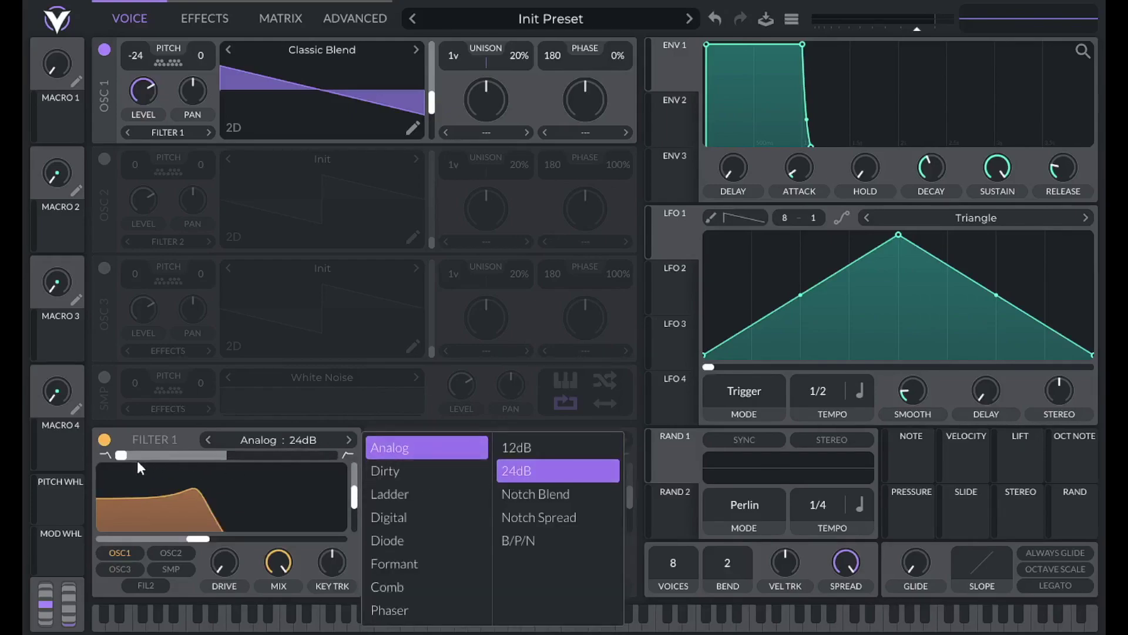
pyautogui.moveTo(123, 456); pyautogui.dragTo(226, 456)
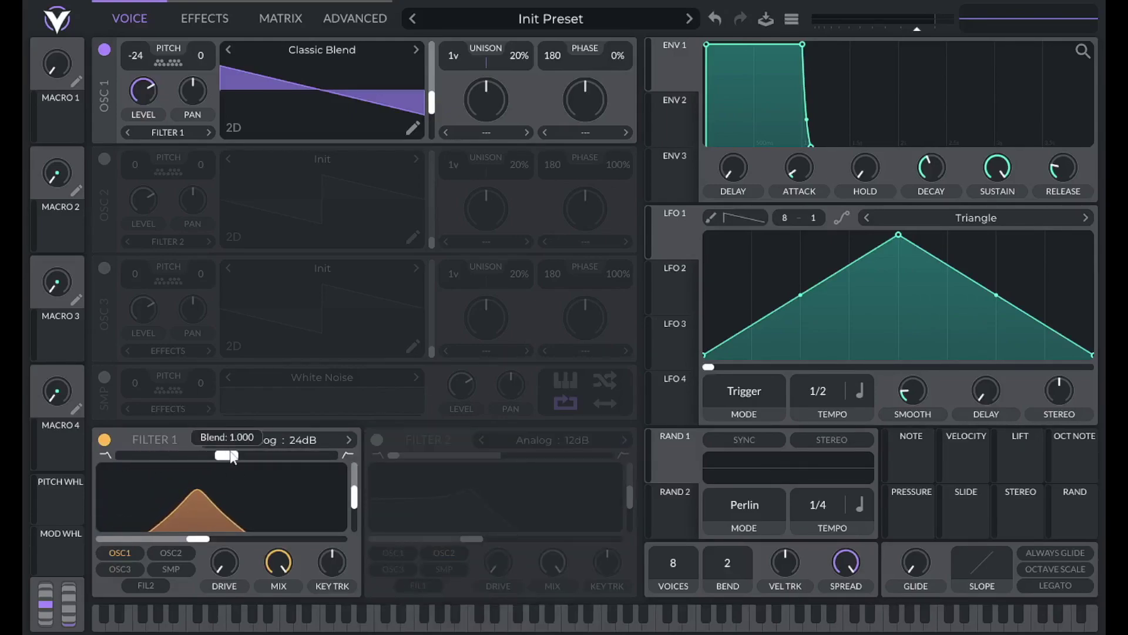
# Set Filter 1 resonance to 1 and drive to 13
pyautogui.rightClick(353, 496)
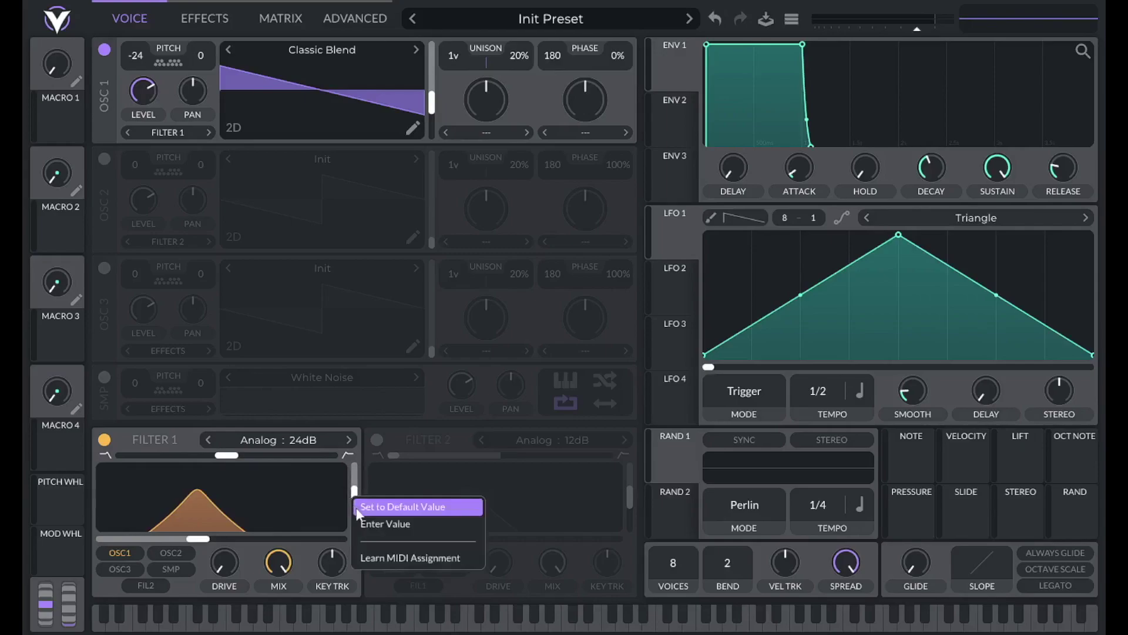
pyautogui.click(359, 524)
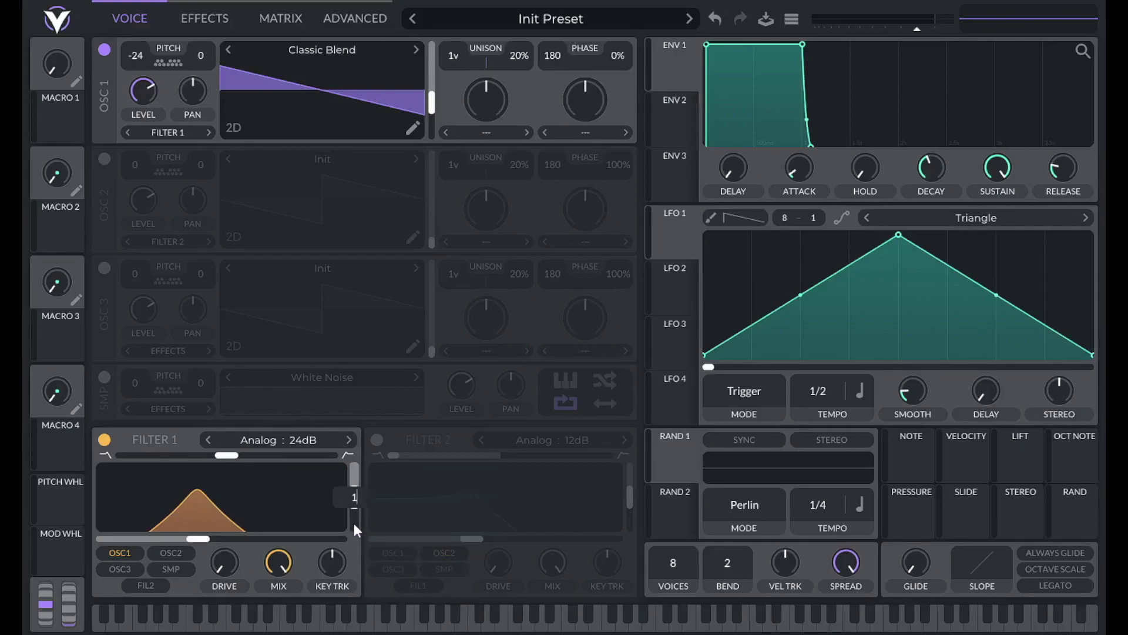
pyautogui.write('1')
pyautogui.press('Return')
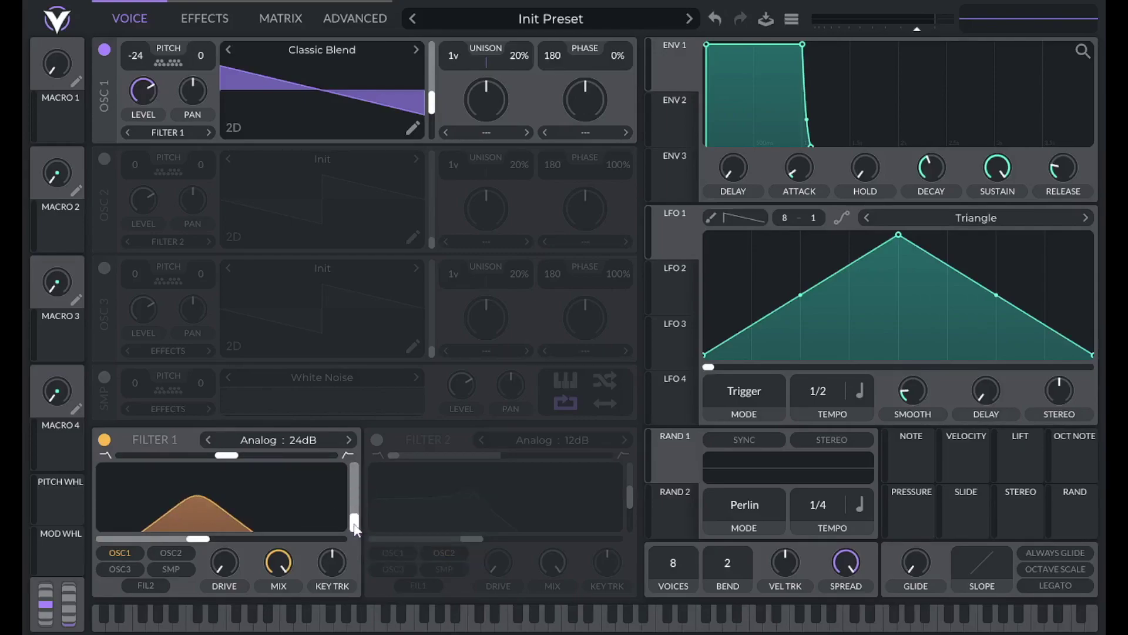
pyautogui.rightClick(227, 559)
pyautogui.click(242, 587)
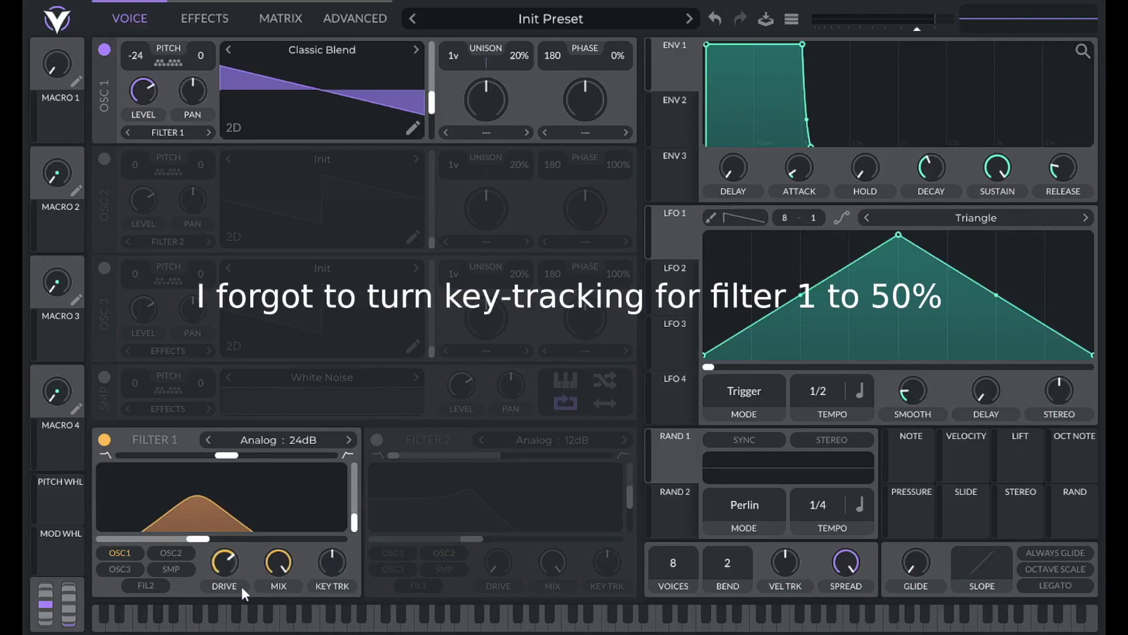
pyautogui.press('Return')
pyautogui.click(365, 23)
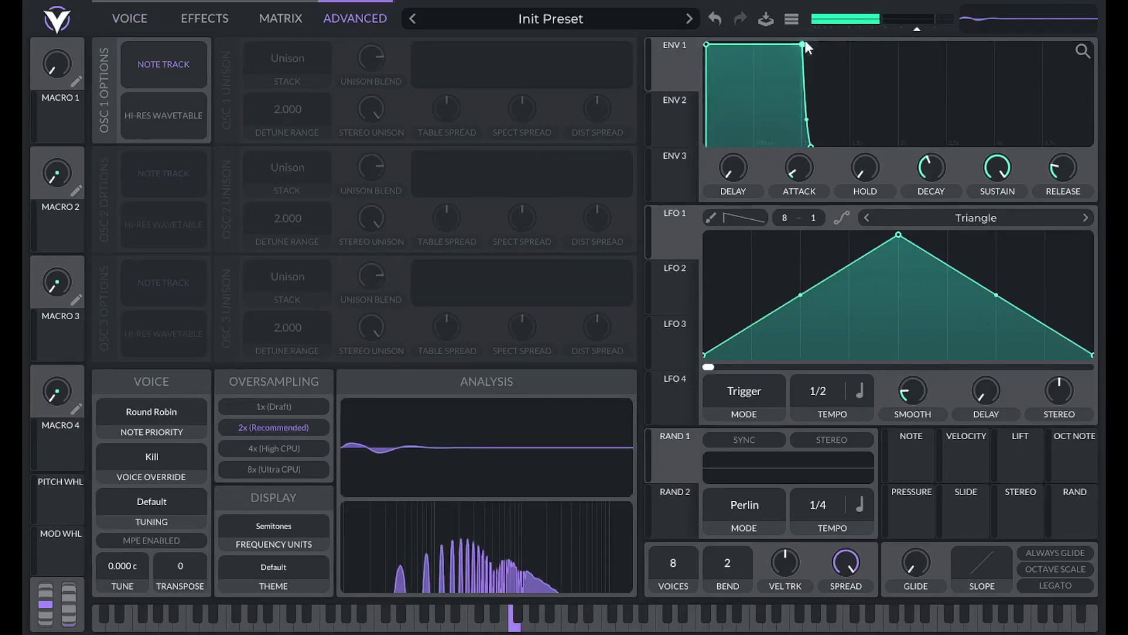
pyautogui.click(128, 22)
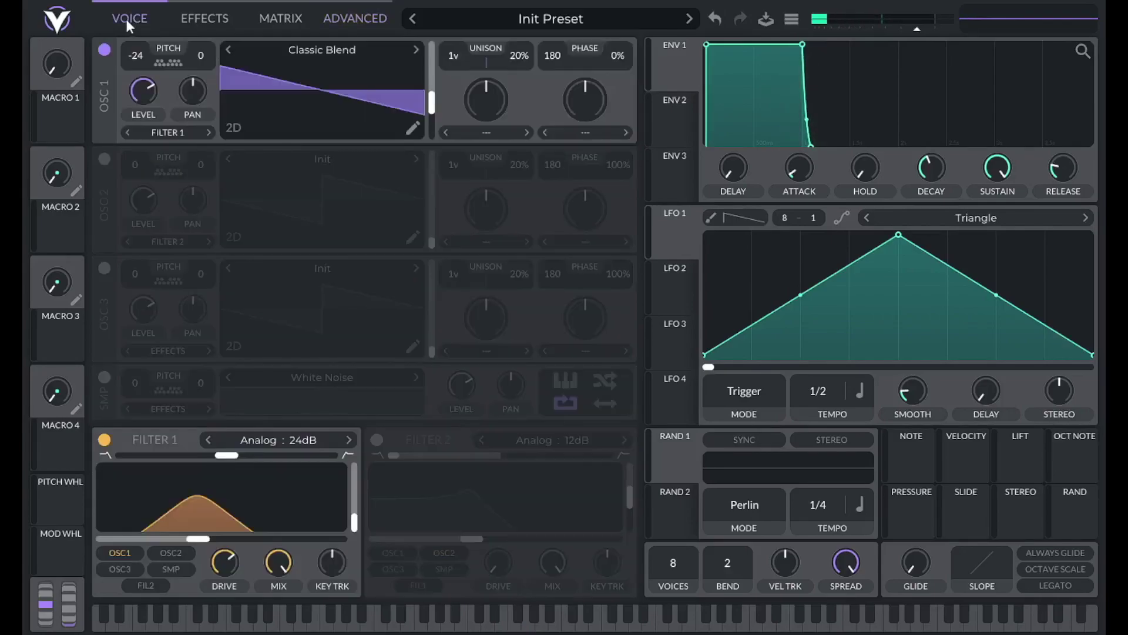
# Enable Chorus and Distortion in the effects chain, with Hard Clip distortion
pyautogui.click(191, 17)
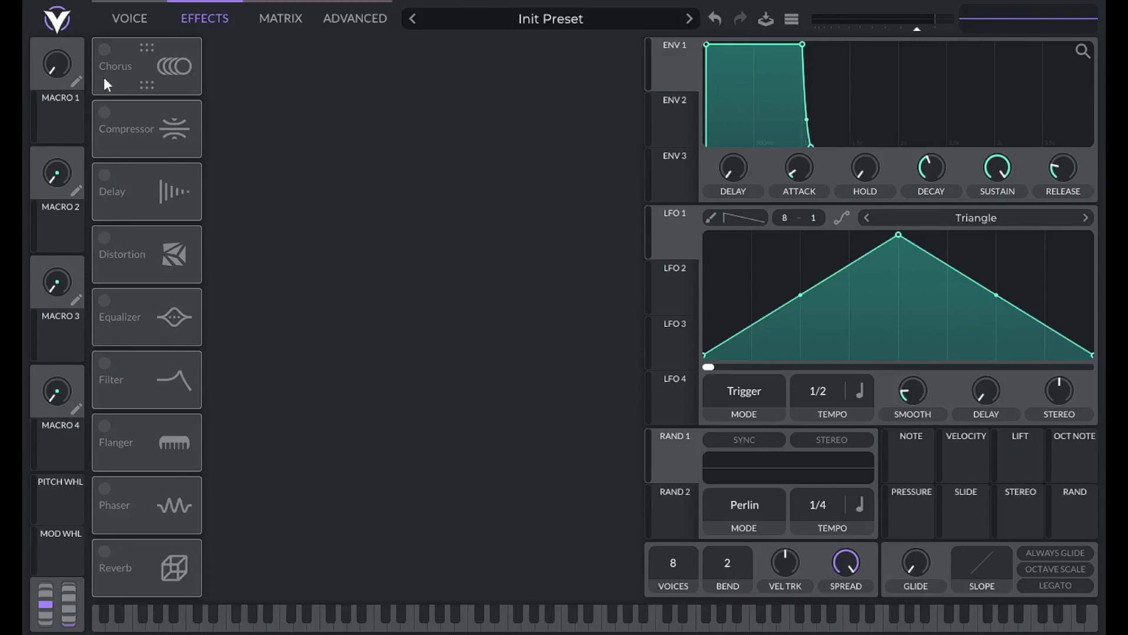
pyautogui.click(104, 51)
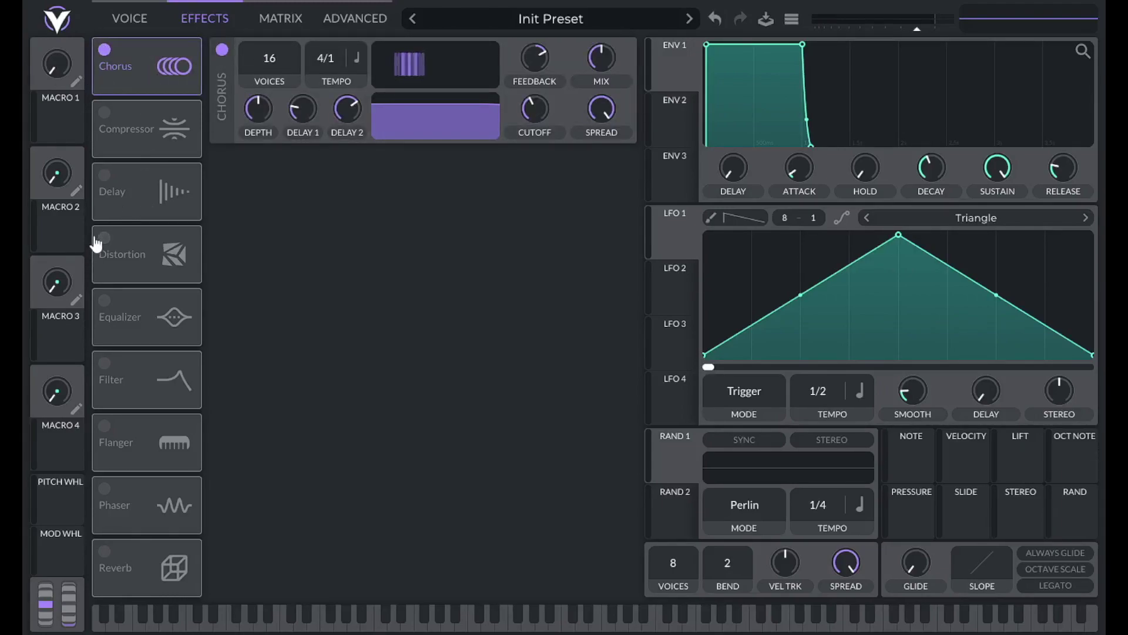
pyautogui.click(104, 238)
pyautogui.click(286, 164)
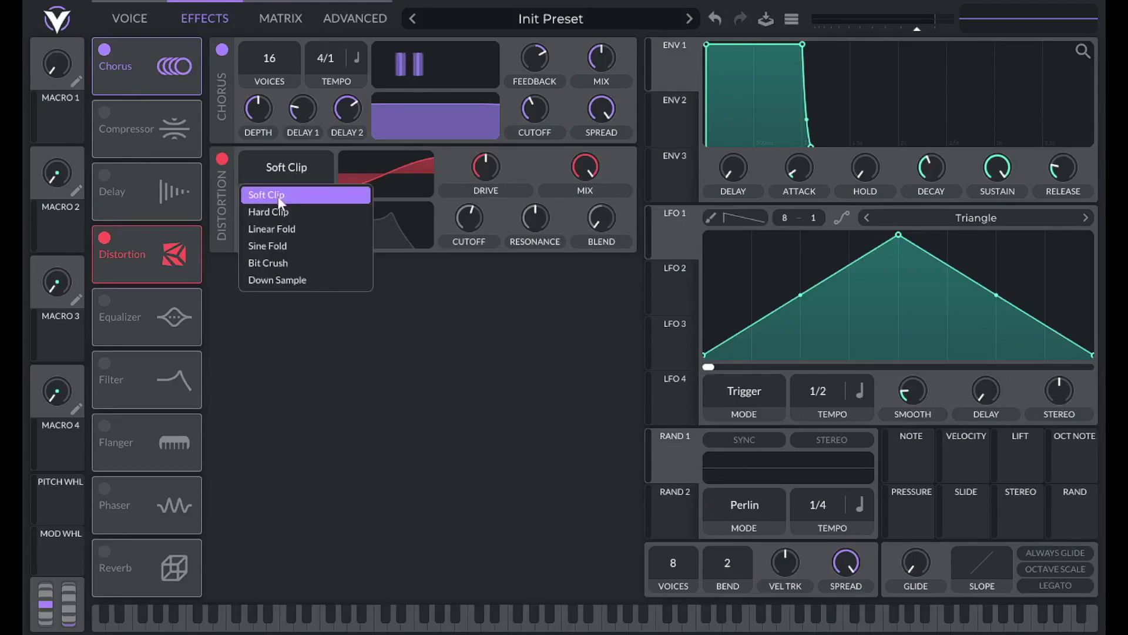
pyautogui.click(276, 211)
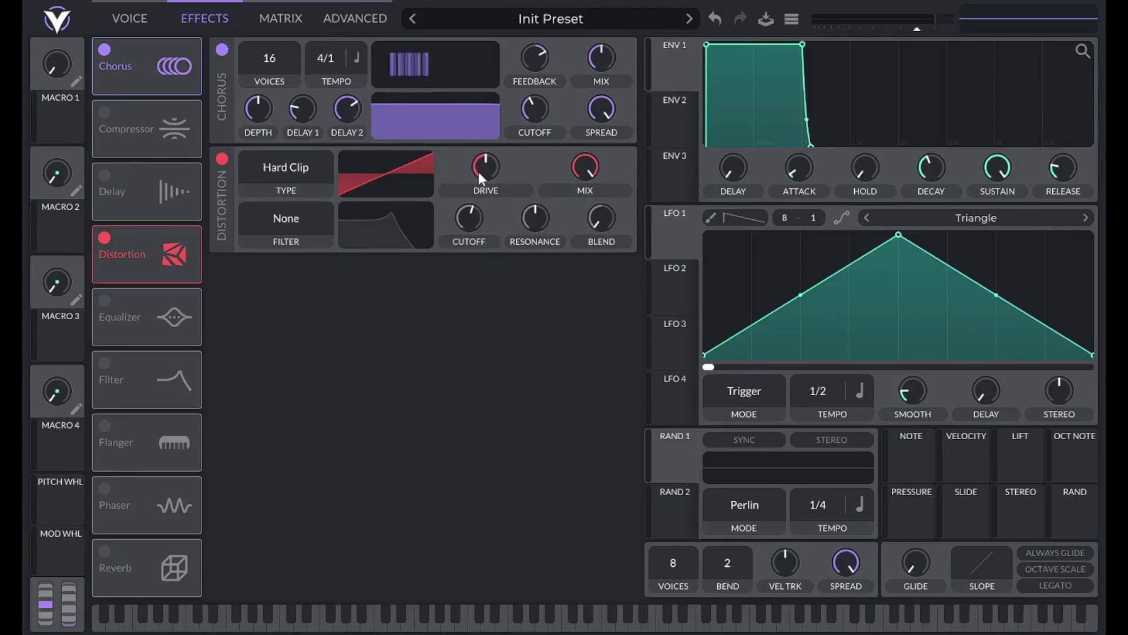
# Map Macro 1 to the distortion drive, raise it to about 0.56, and trim master volume
pyautogui.moveTo(64, 119); pyautogui.dragTo(462, 162)
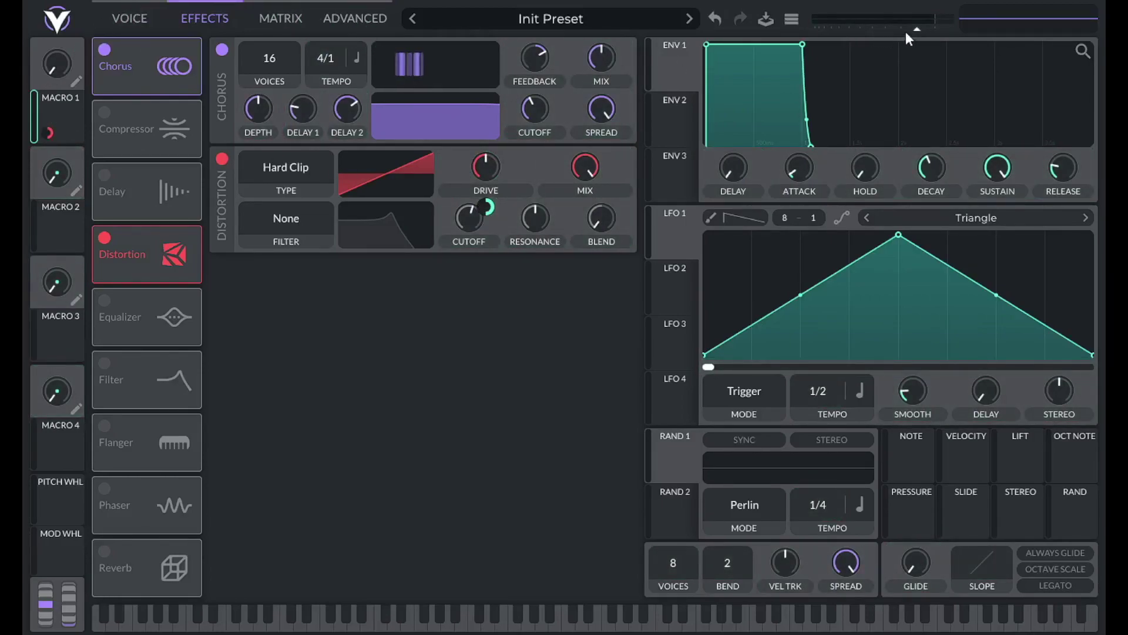
pyautogui.moveTo(914, 30)
pyautogui.mouseDown()
pyautogui.moveTo(903, 29)
pyautogui.moveTo(925, 31)
pyautogui.mouseUp()
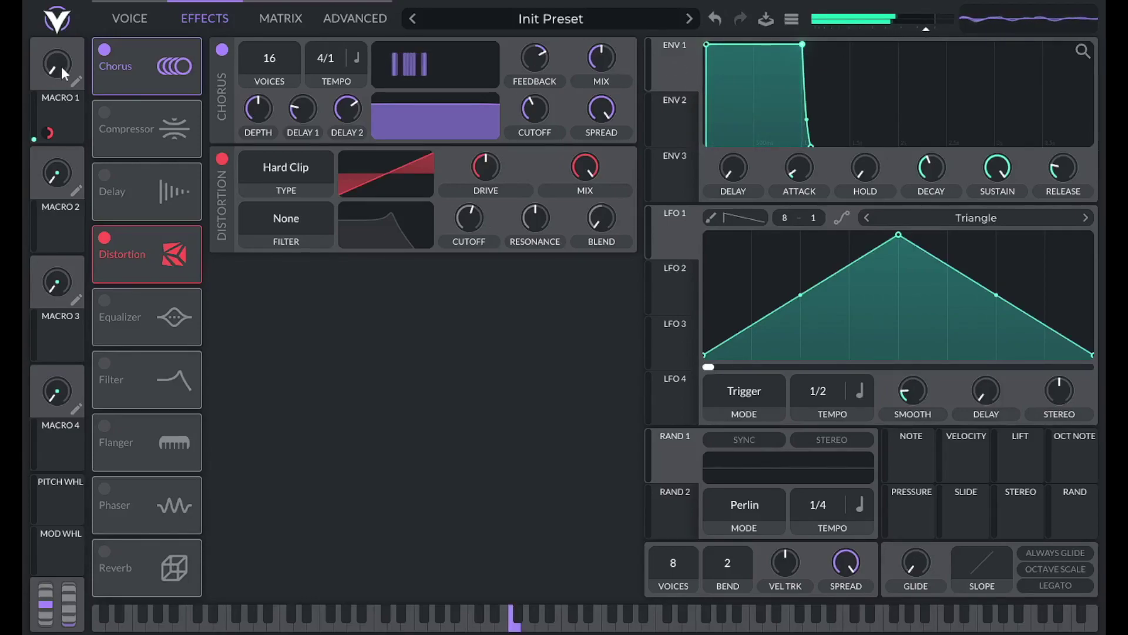
pyautogui.moveTo(62, 52)
pyautogui.moveTo(62, 35); pyautogui.dragTo(67, 19)
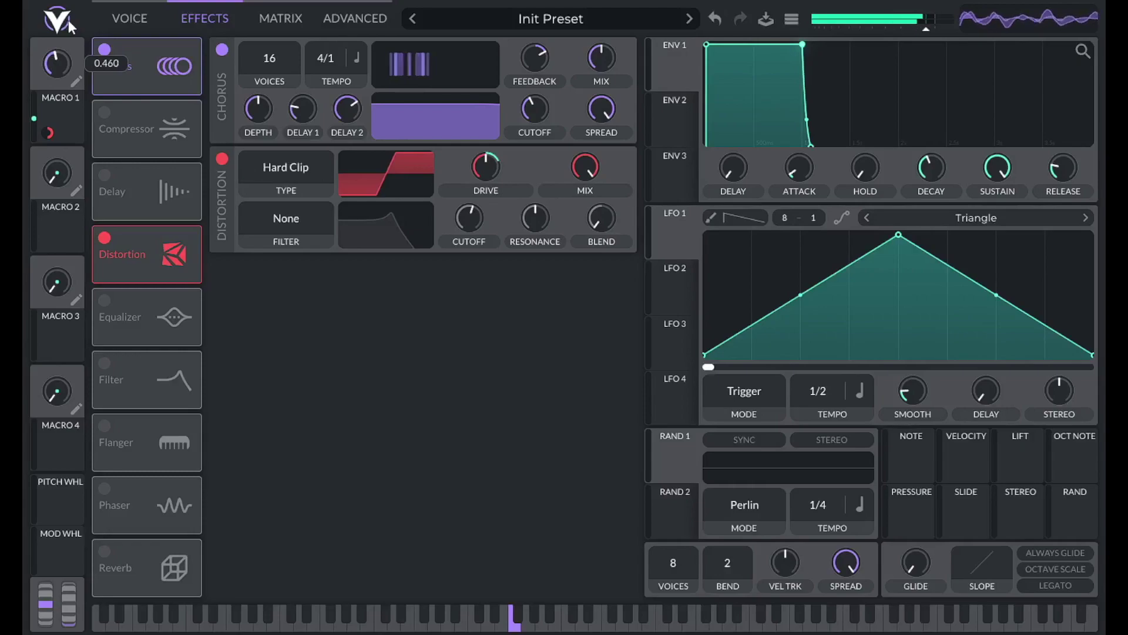
pyautogui.moveTo(917, 29); pyautogui.dragTo(921, 38)
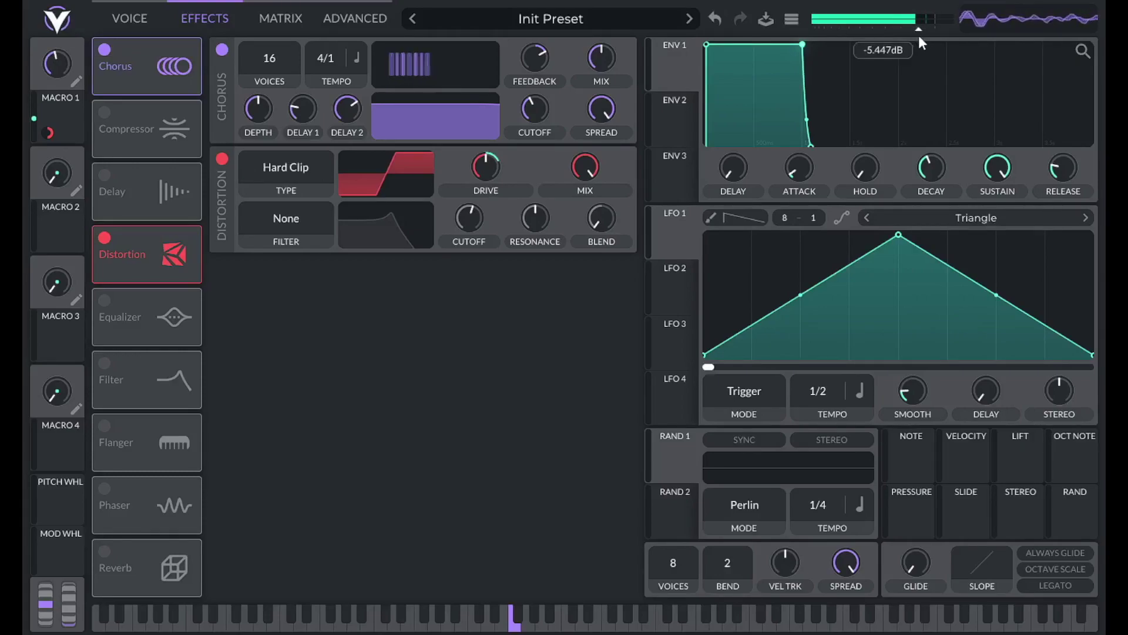
pyautogui.moveTo(56, 63)
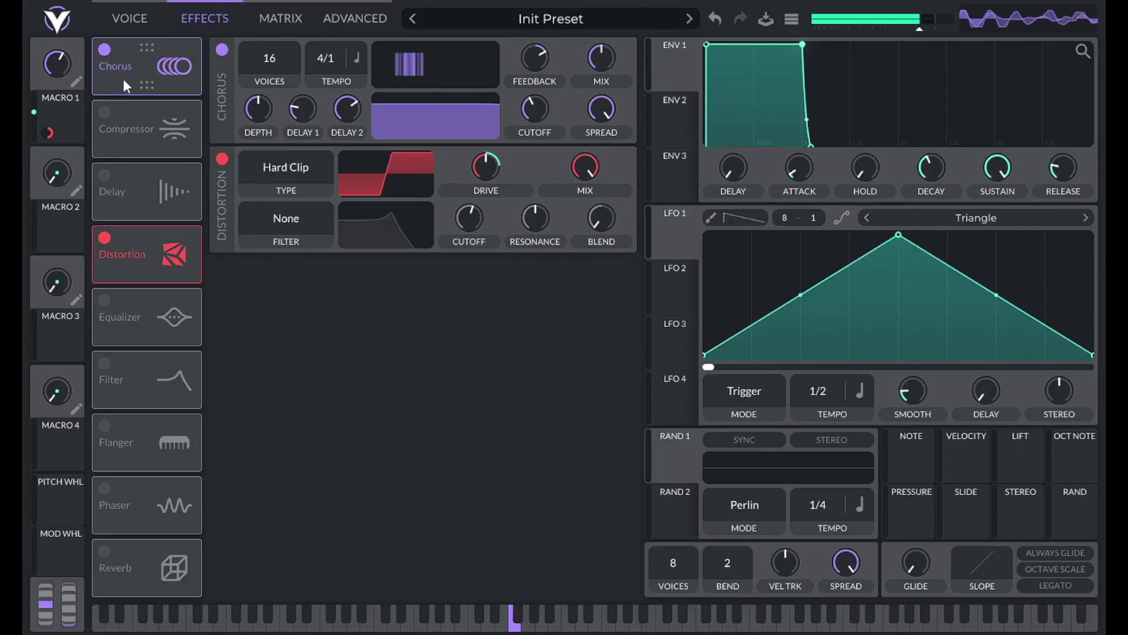
pyautogui.click(222, 51)
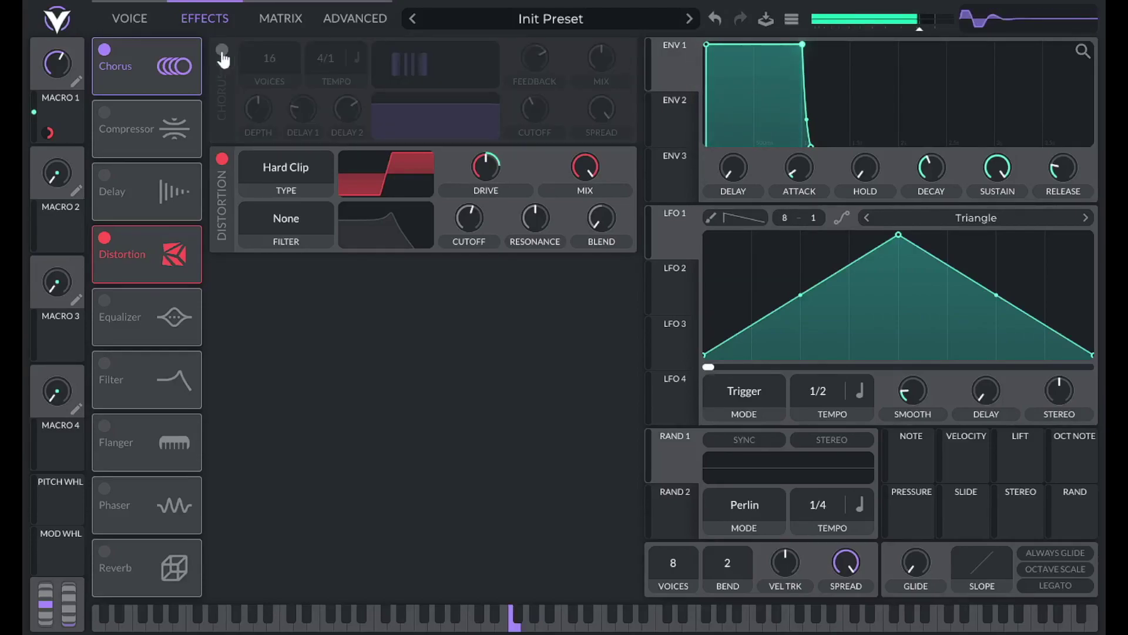
pyautogui.click(222, 51)
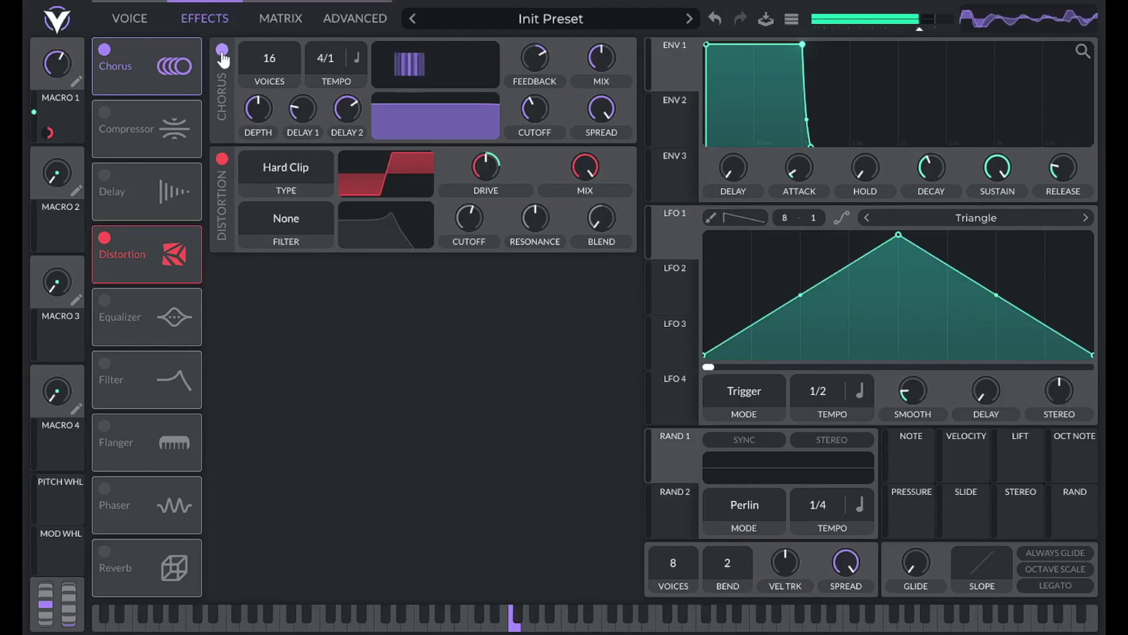
pyautogui.click(222, 50)
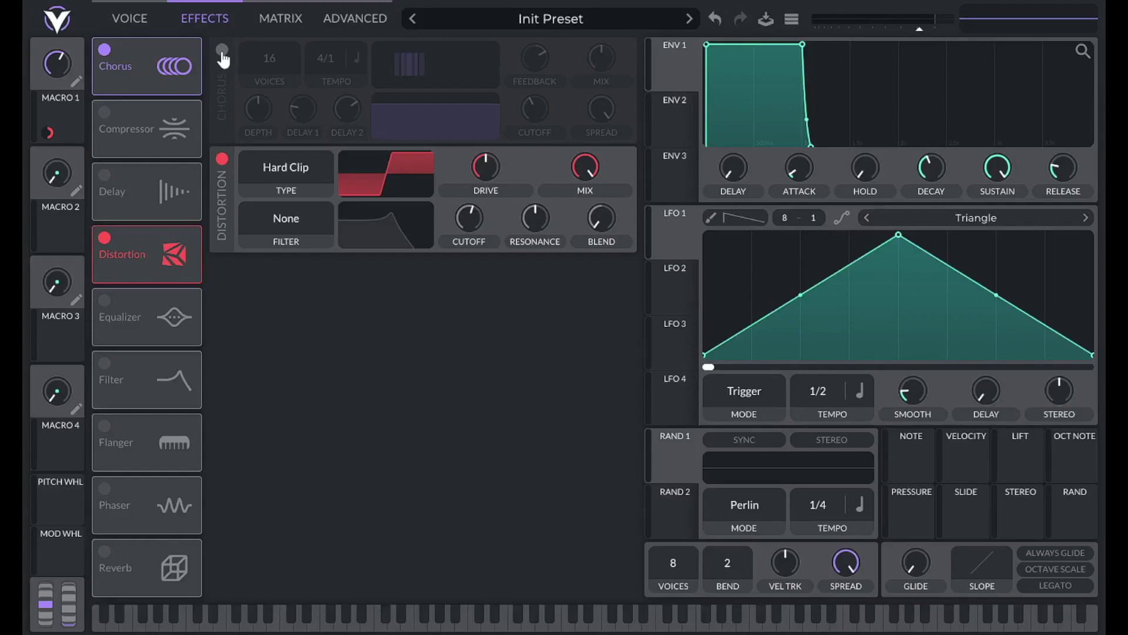
pyautogui.click(222, 51)
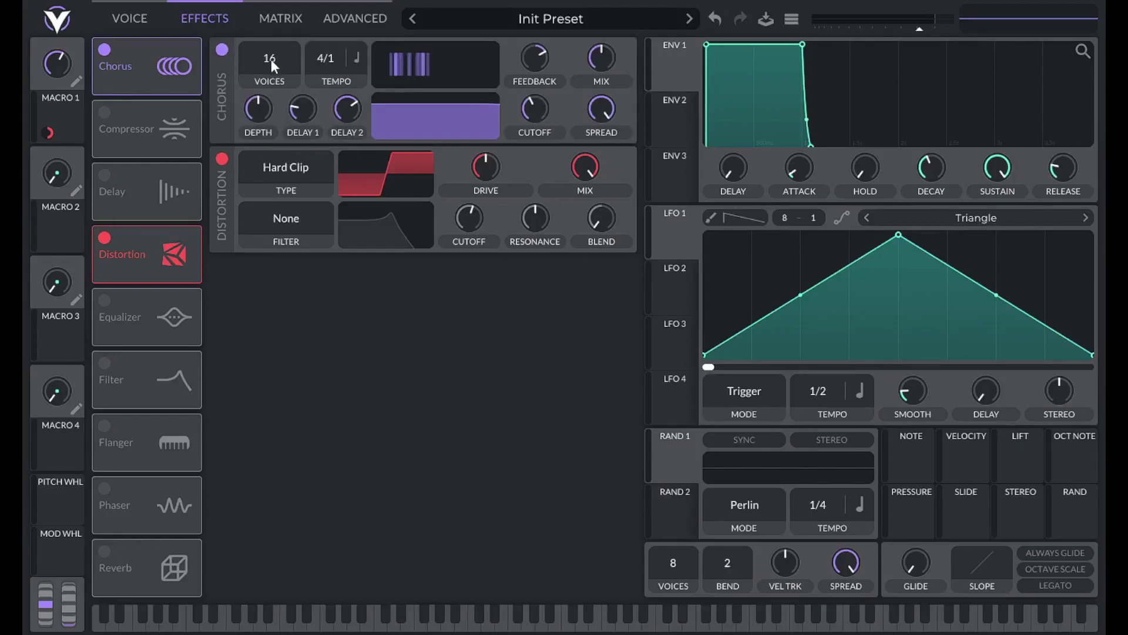
# Set the chorus to 8 voices and 40 mix, and limit the synth to one voice
pyautogui.moveTo(274, 76); pyautogui.dragTo(269, 154)
pyautogui.rightClick(587, 53)
pyautogui.click(608, 81)
pyautogui.write('4')
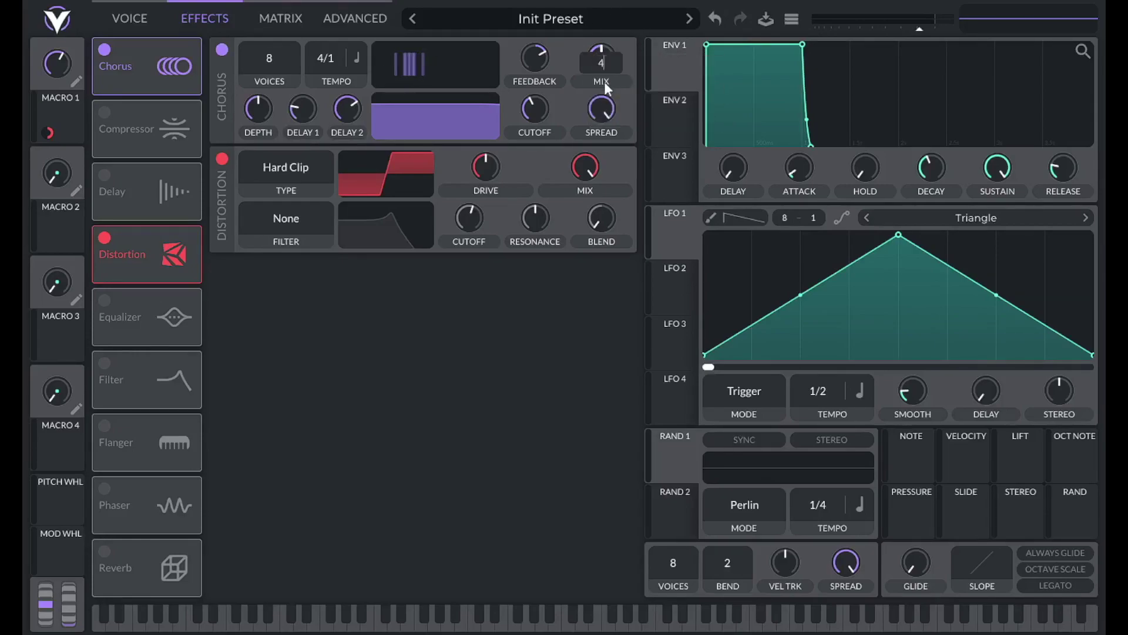
pyautogui.write('0')
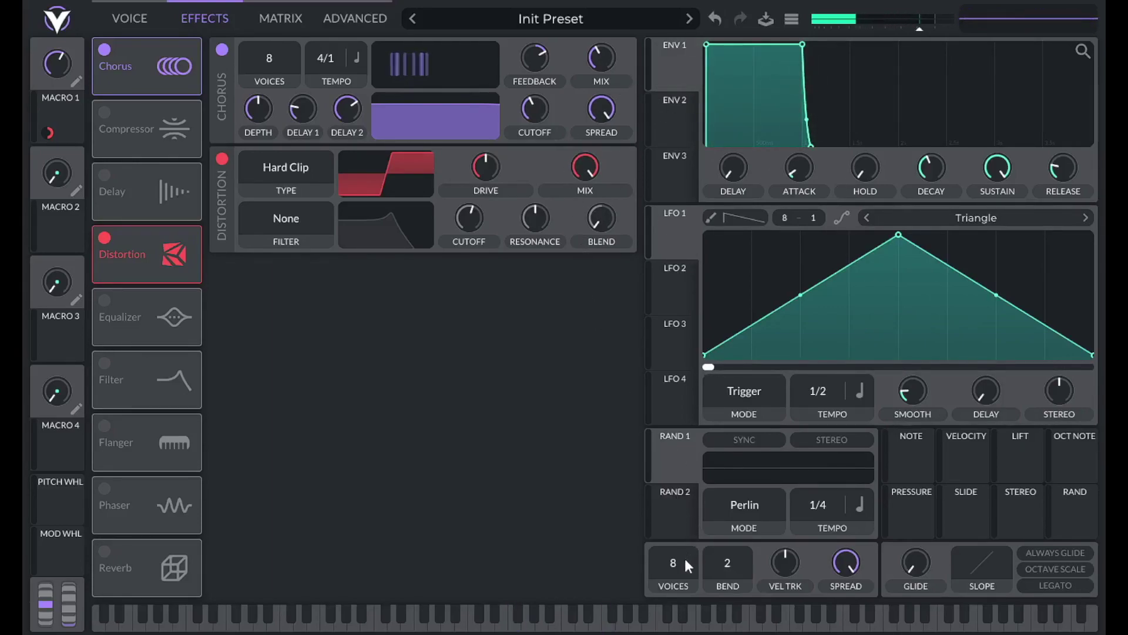
pyautogui.moveTo(686, 558); pyautogui.dragTo(676, 601)
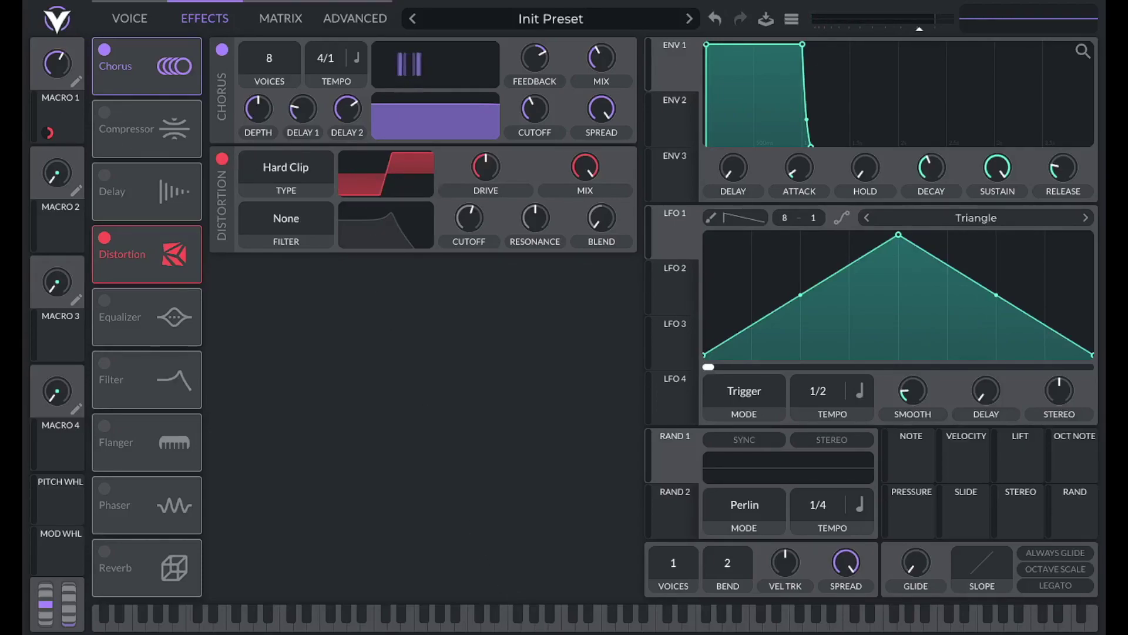
# Rename Macro 1 to DRIVE and enter an exact value for it
pyautogui.click(77, 86)
pyautogui.write('DRIVE')
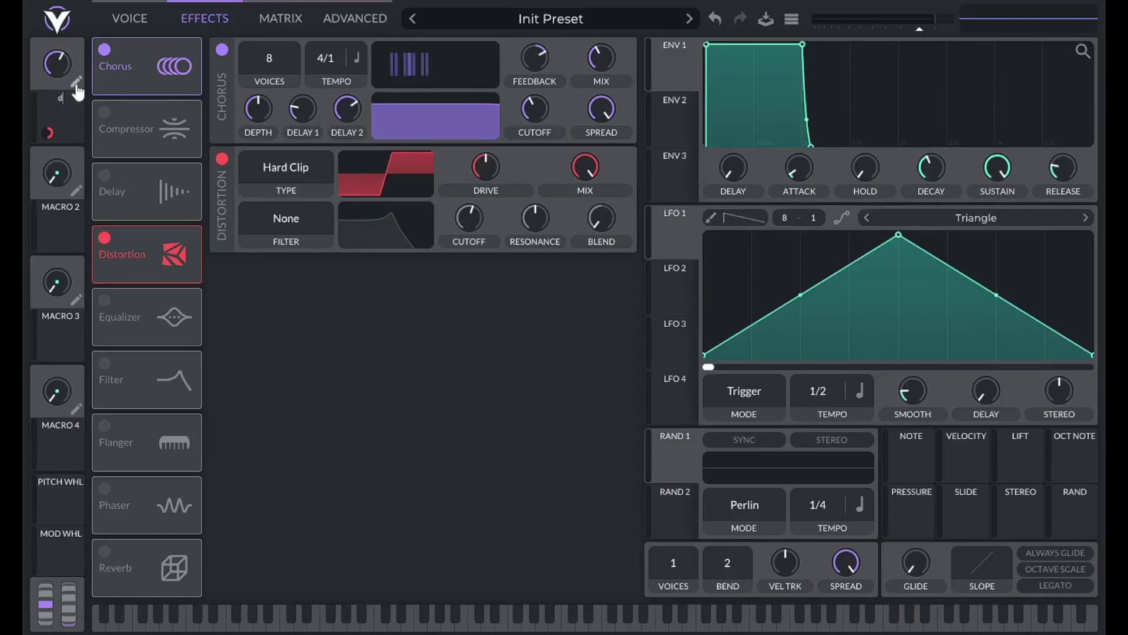
pyautogui.press('Return')
pyautogui.rightClick(51, 72)
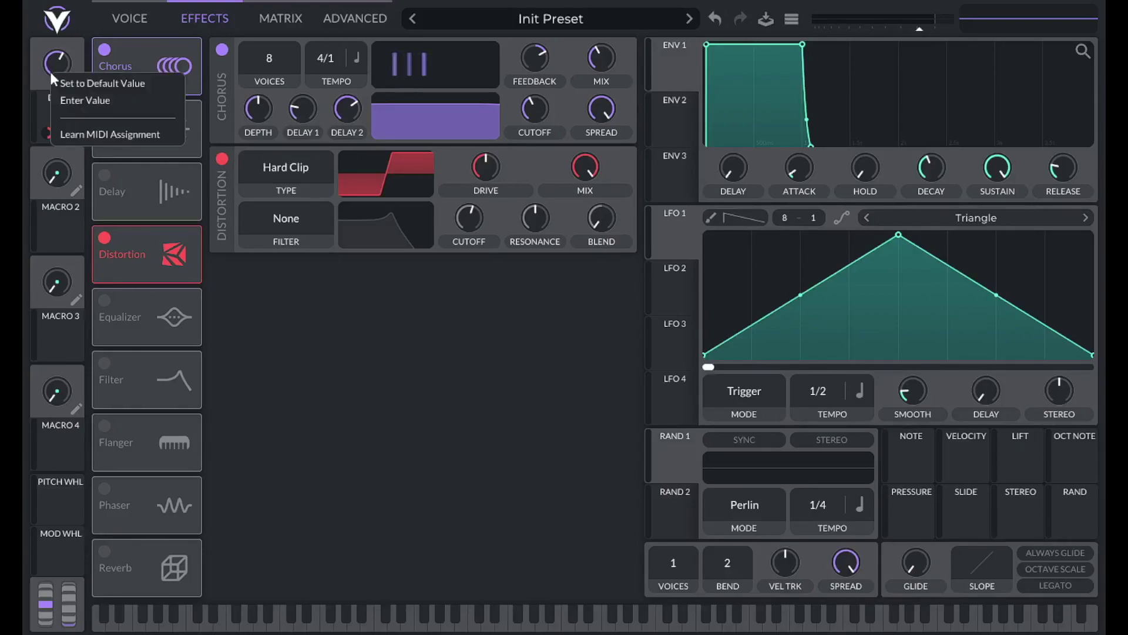
pyautogui.click(58, 97)
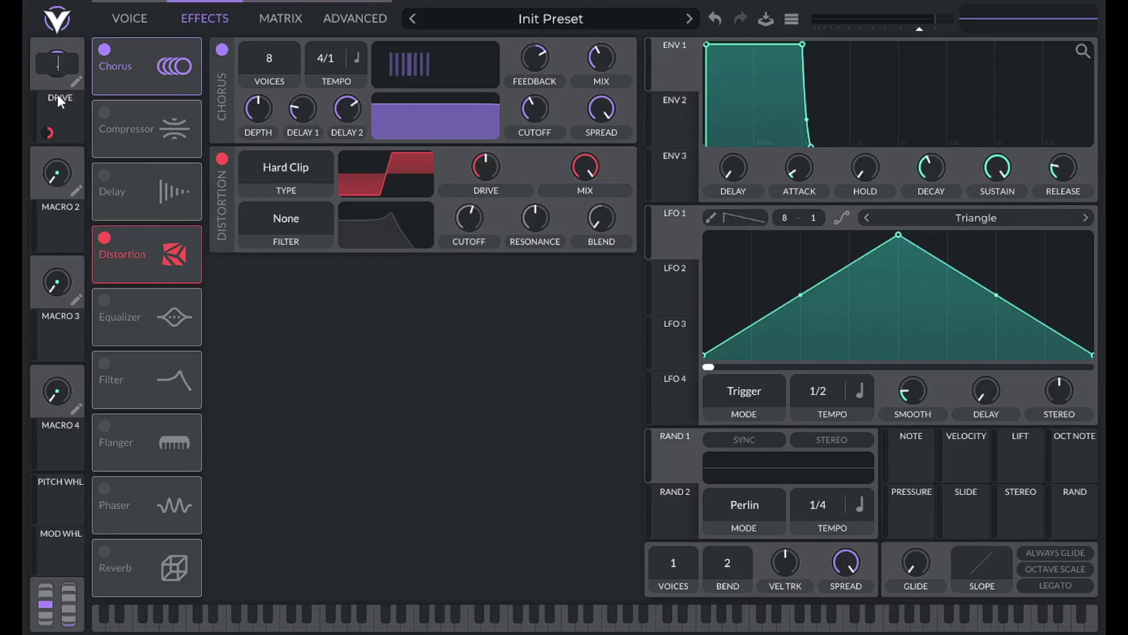
pyautogui.press('Return')
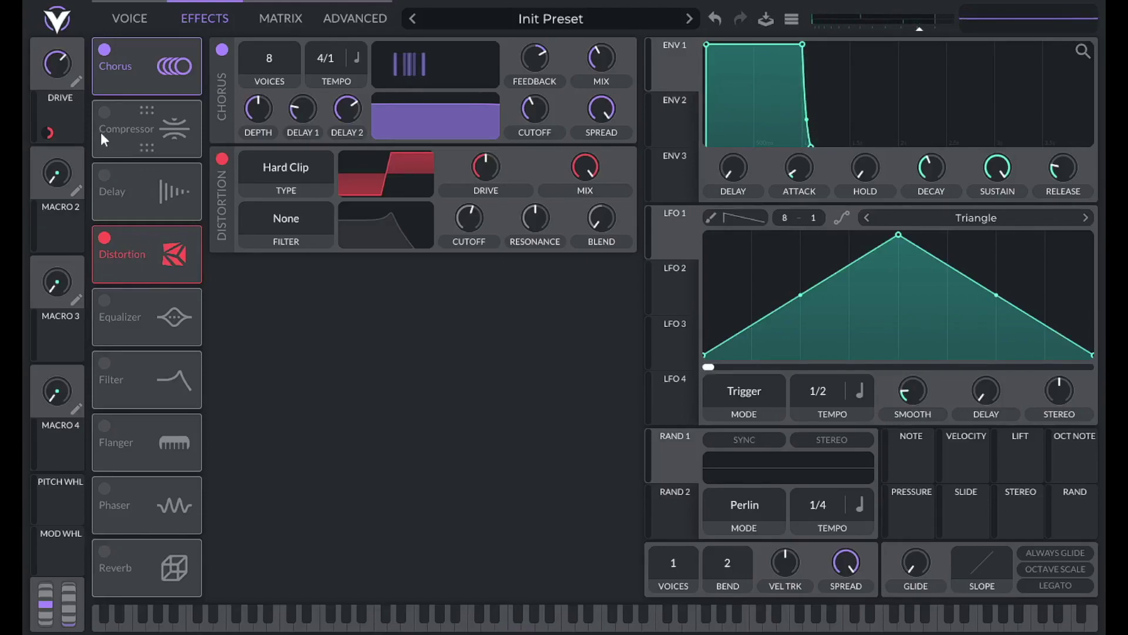
# Enable the Compressor after Distortion and switch it to Single Band mode
pyautogui.click(104, 112)
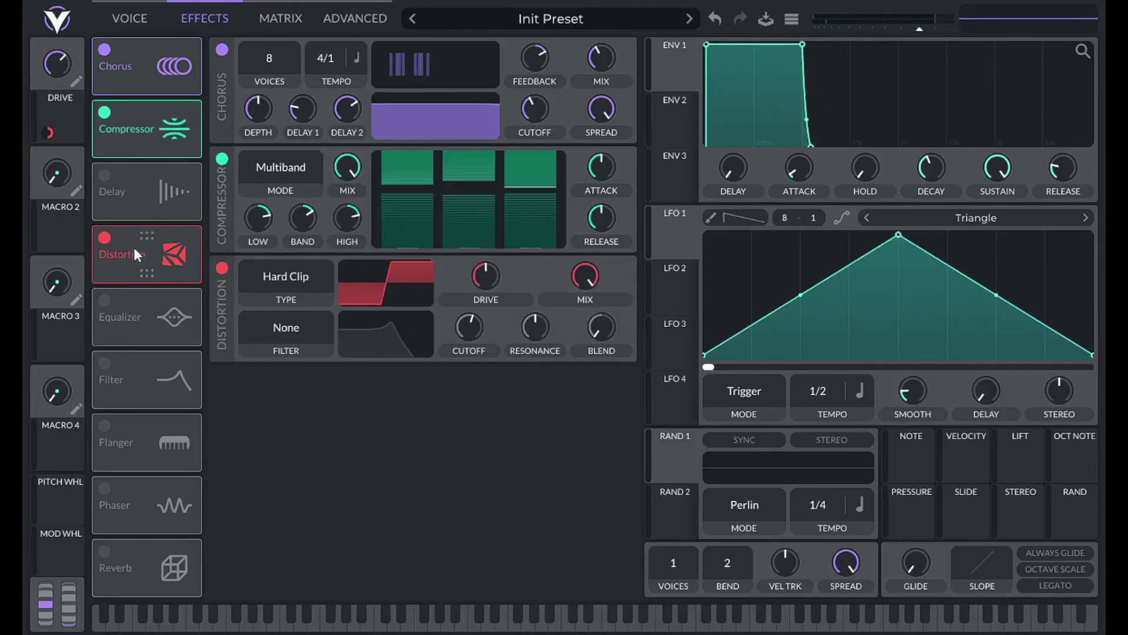
pyautogui.moveTo(134, 248); pyautogui.dragTo(142, 118)
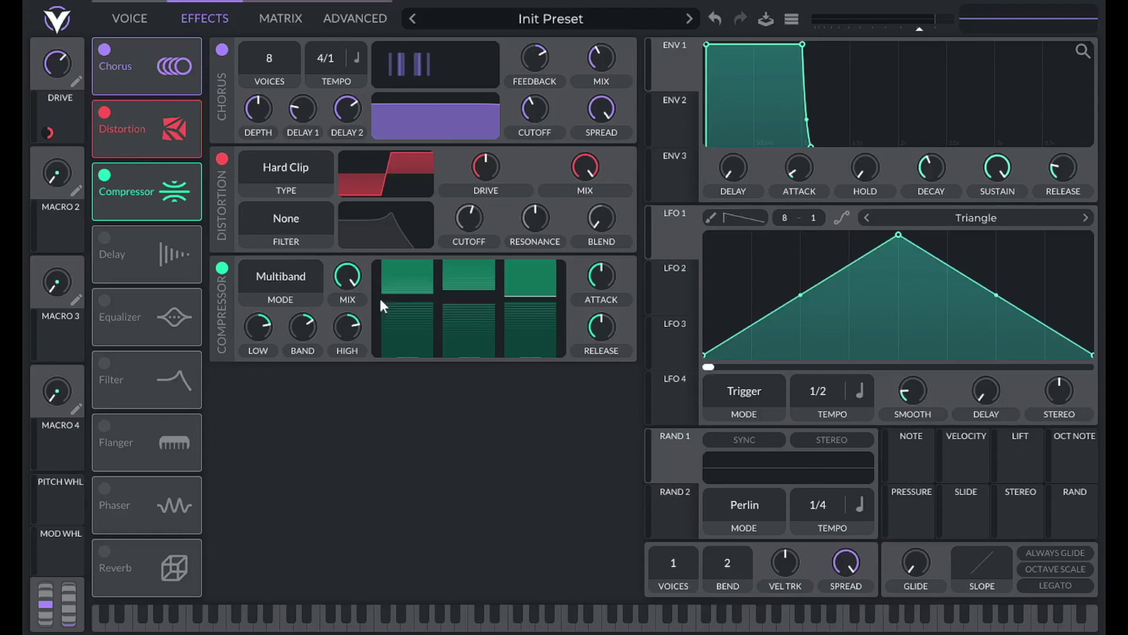
pyautogui.click(274, 282)
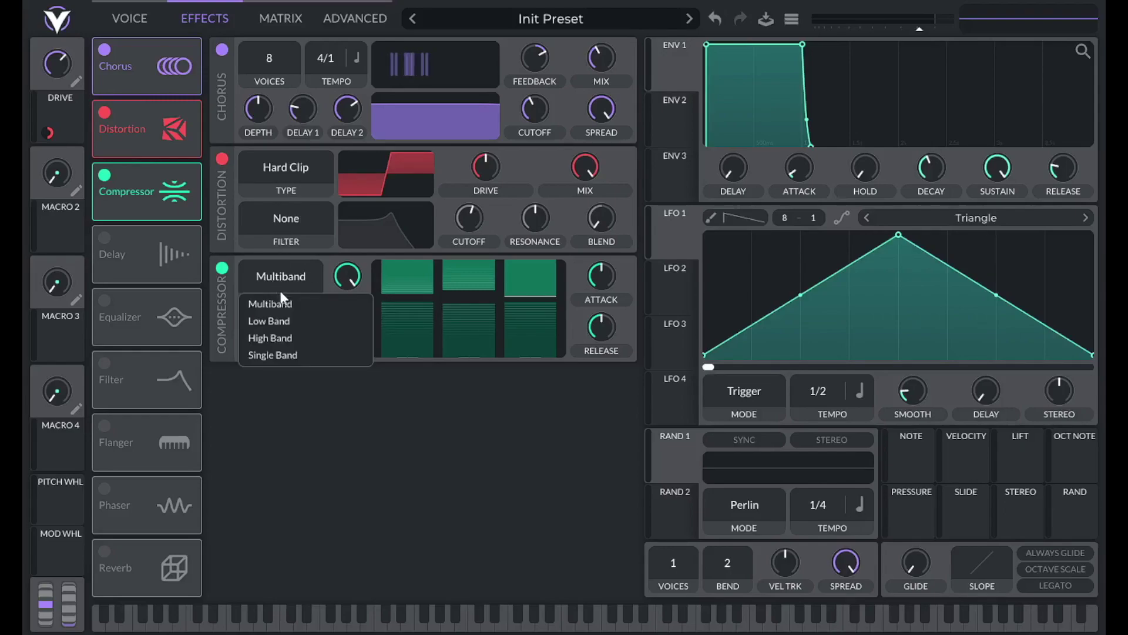
pyautogui.click(271, 354)
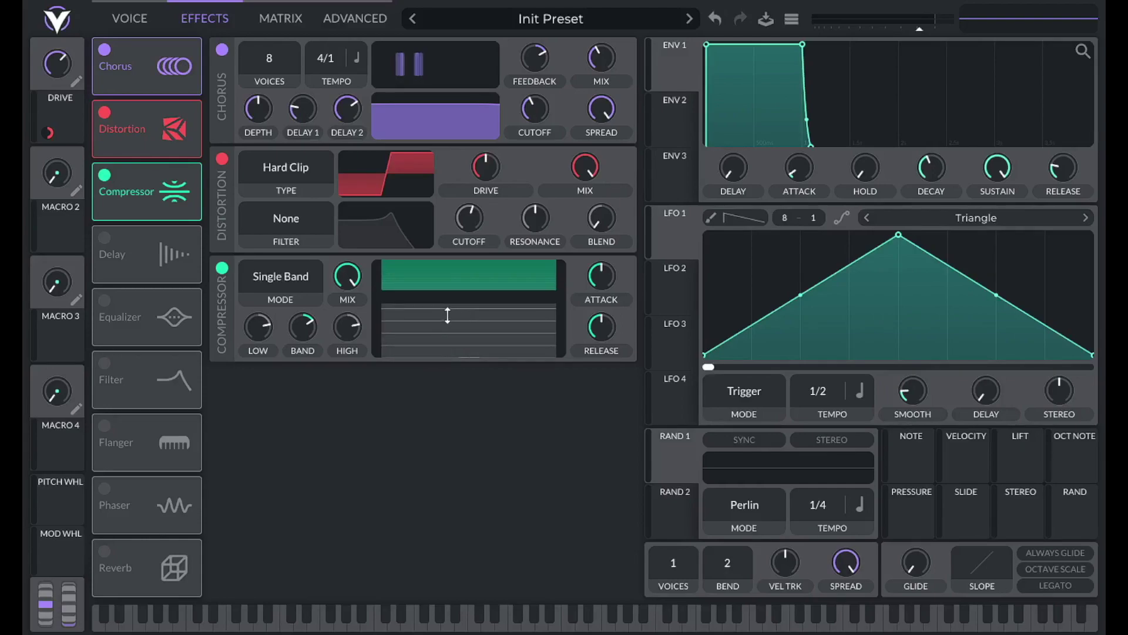
# Set the compressor threshold to about -20.5 dB and master volume to -12.95 dB
pyautogui.moveTo(459, 302); pyautogui.dragTo(459, 265)
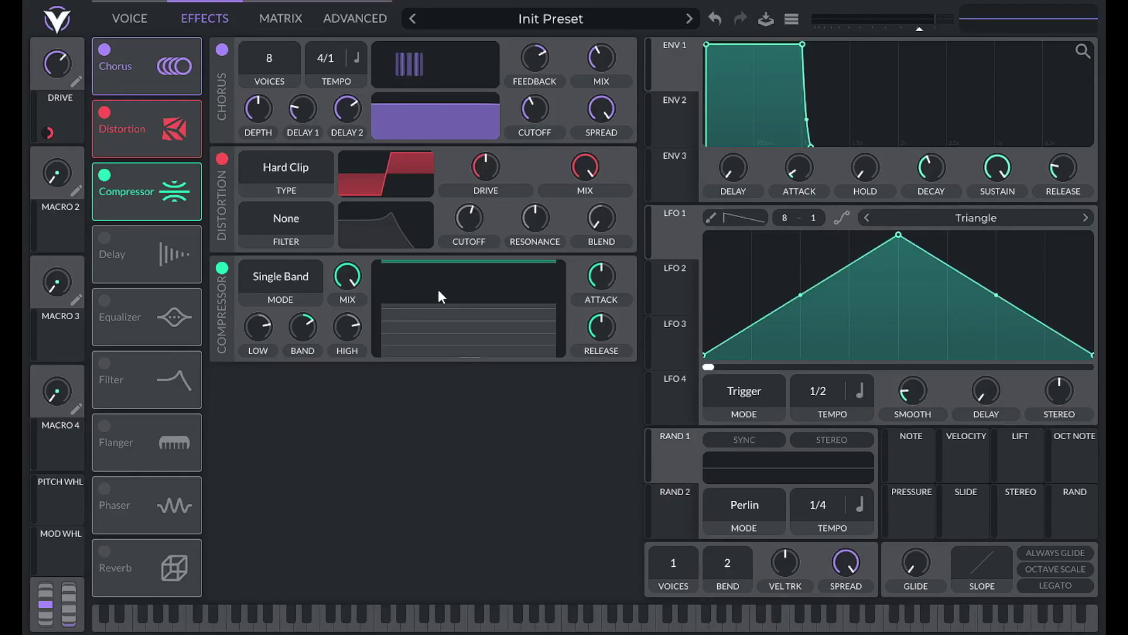
pyautogui.moveTo(459, 263)
pyautogui.mouseDown()
pyautogui.moveTo(463, 281)
pyautogui.moveTo(463, 265)
pyautogui.mouseUp()
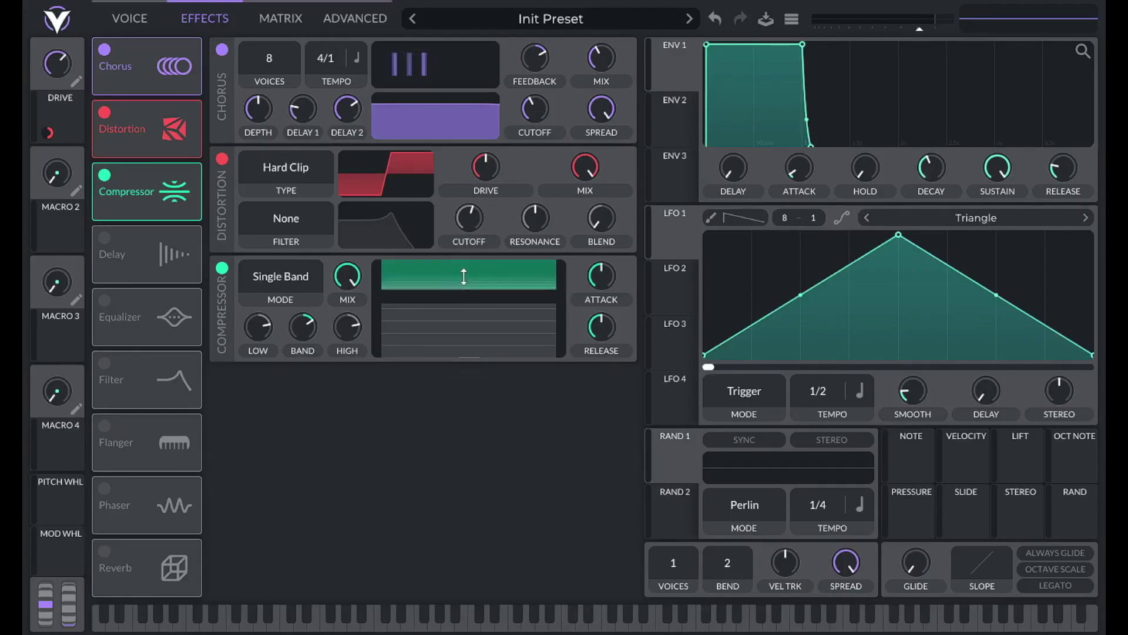
pyautogui.moveTo(466, 282); pyautogui.dragTo(466, 261)
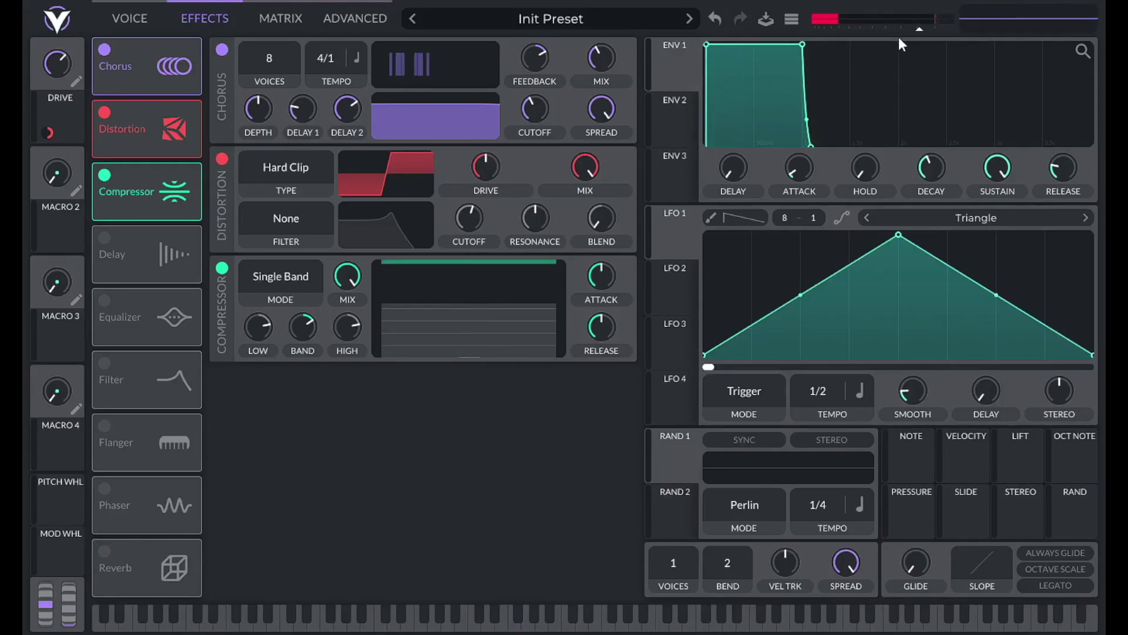
pyautogui.moveTo(917, 30); pyautogui.dragTo(888, 33)
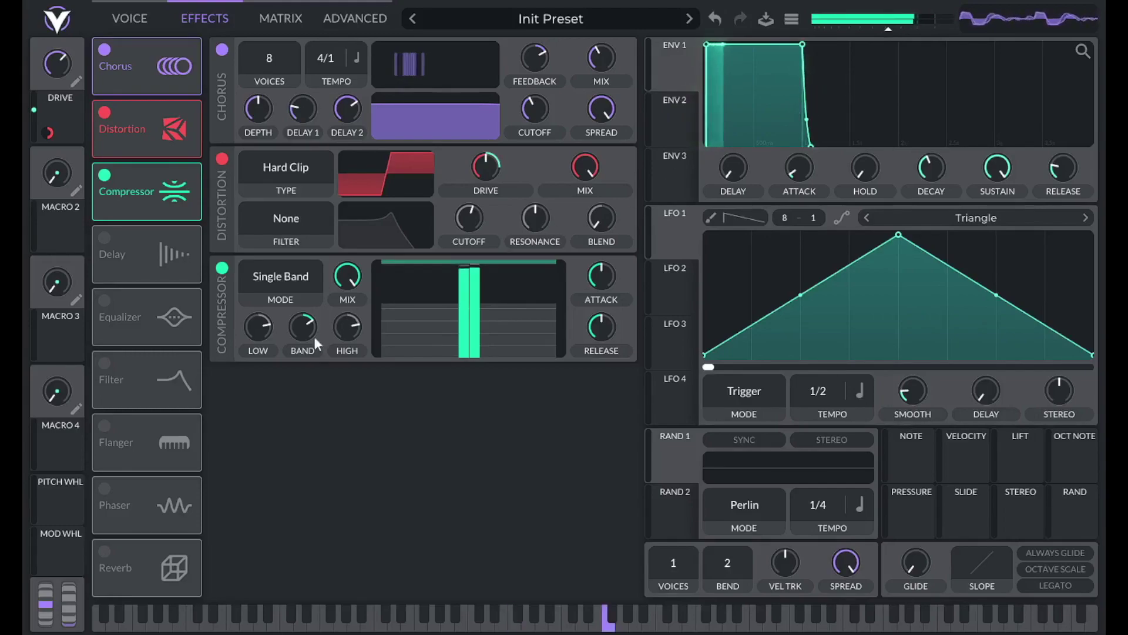
pyautogui.moveTo(179, 385)
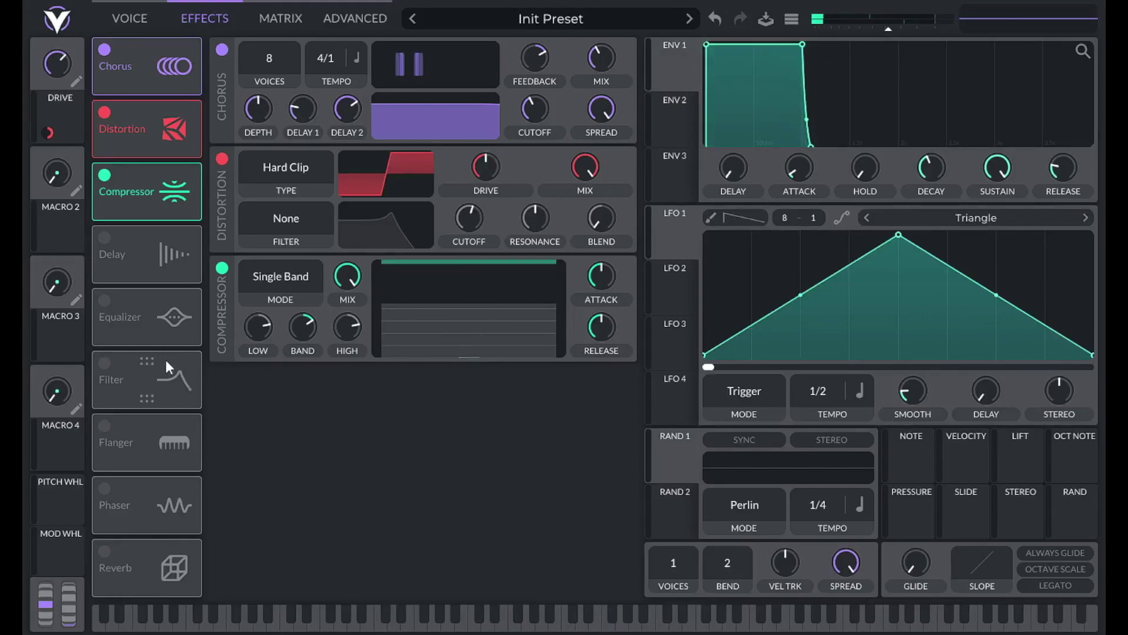
# Enable the Filter effect as a Digital Notch Blend and increase its blend
pyautogui.click(102, 375)
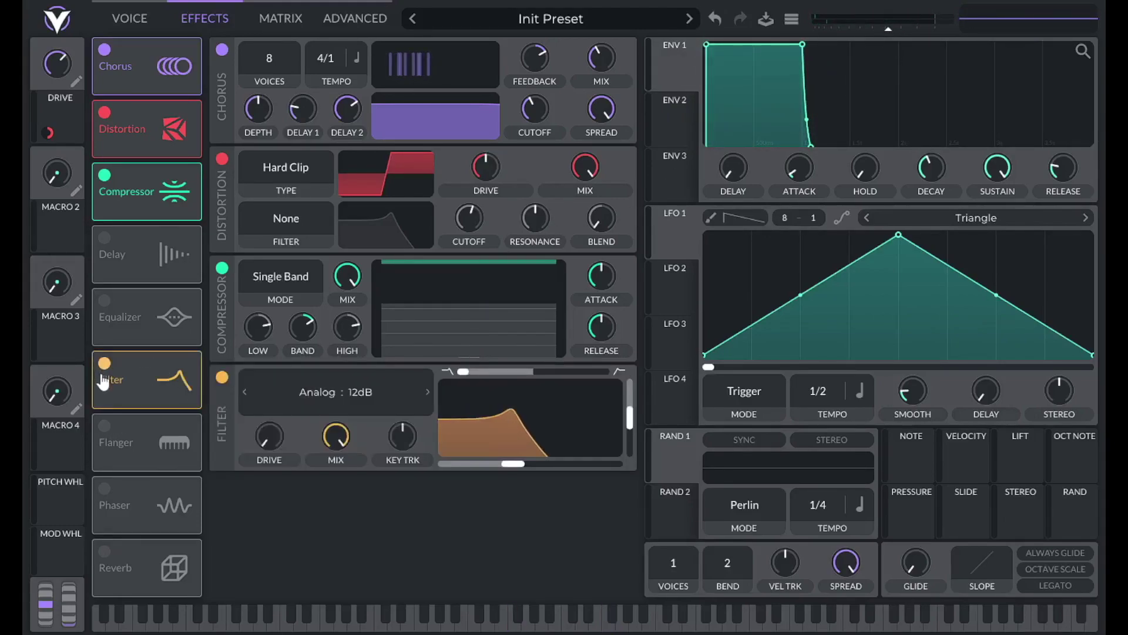
pyautogui.click(340, 393)
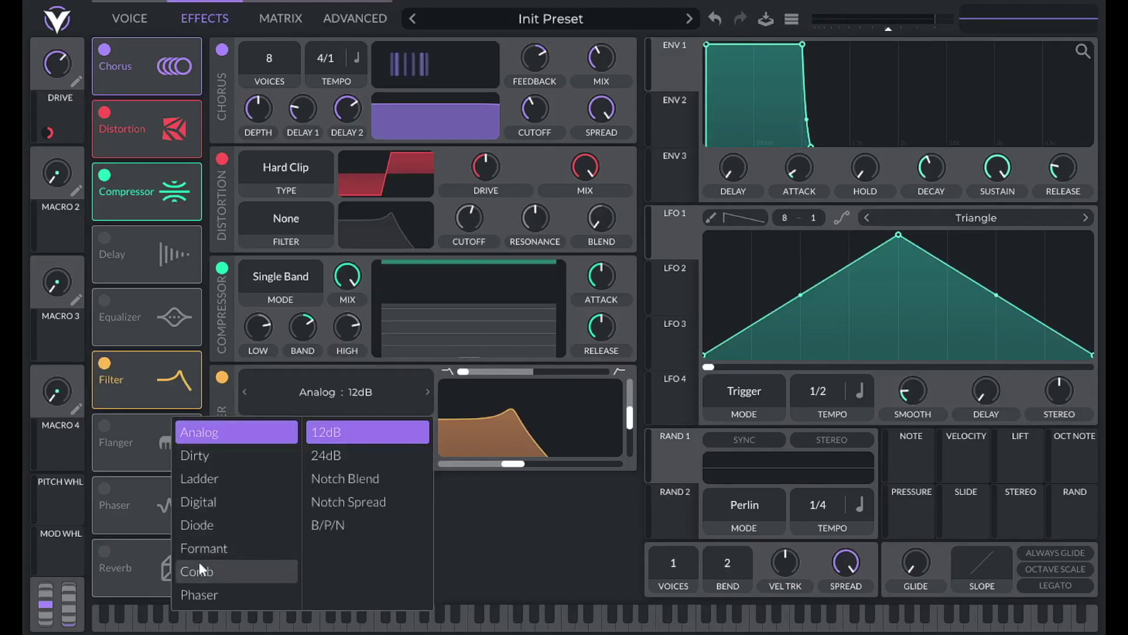
pyautogui.click(202, 503)
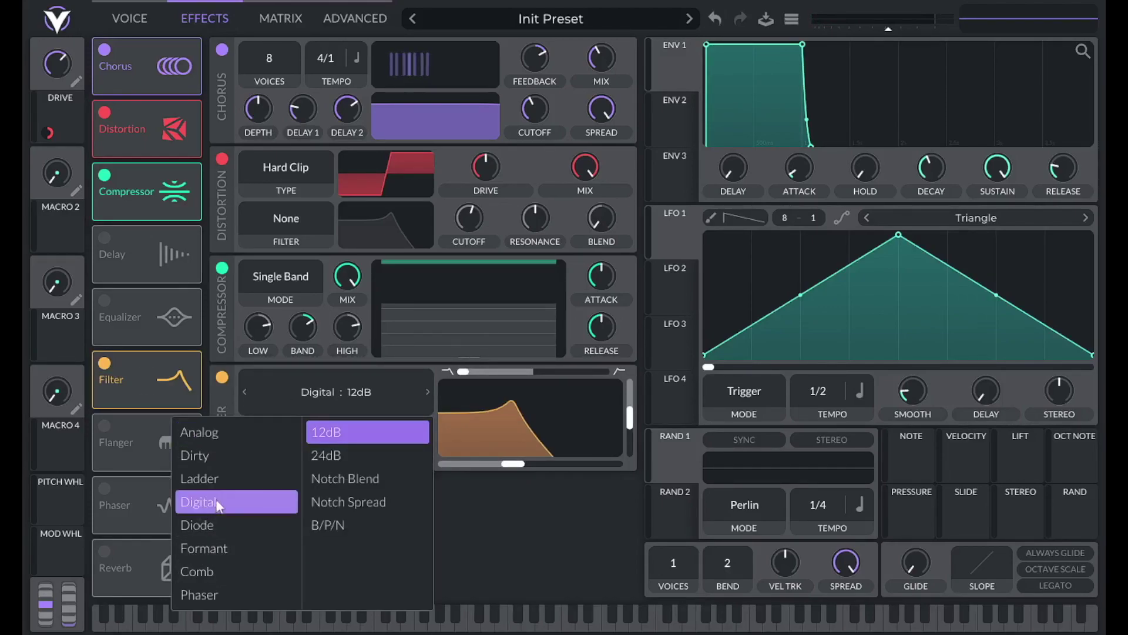
pyautogui.click(367, 479)
pyautogui.click(478, 369)
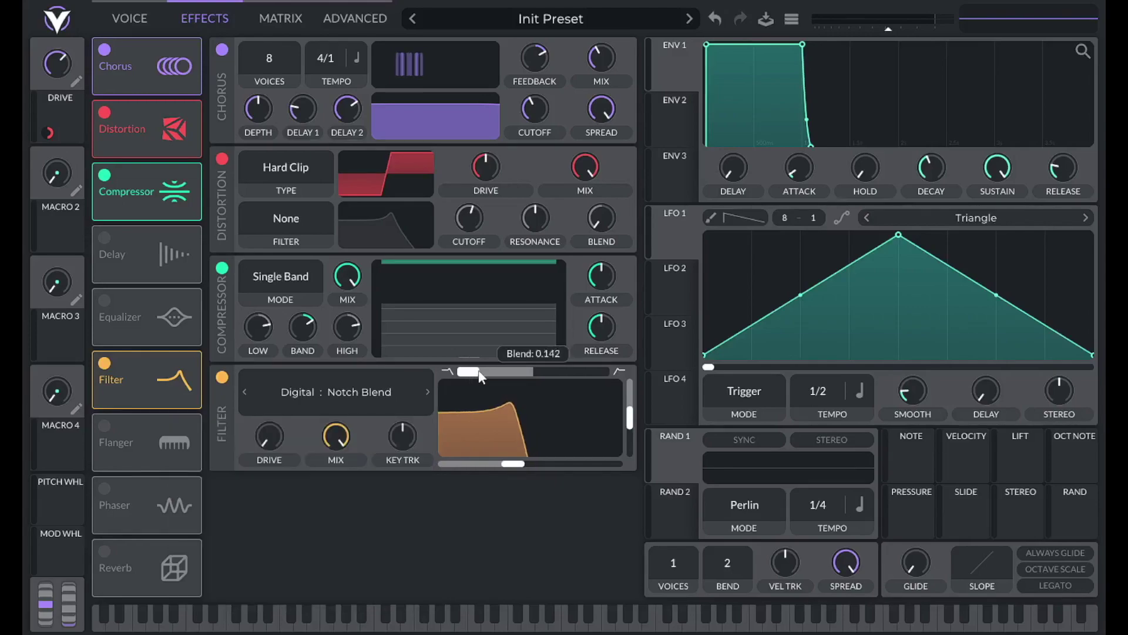
pyautogui.moveTo(478, 369); pyautogui.dragTo(544, 372)
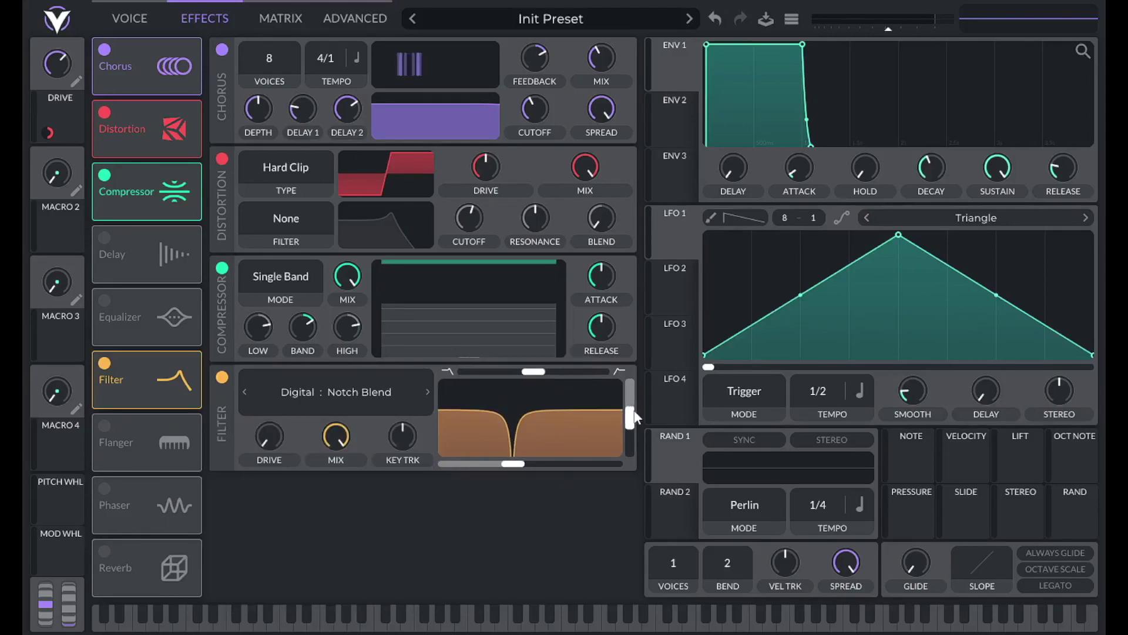
# Set the filter effect's resonance to 100 and its cutoff to -2
pyautogui.rightClick(633, 414)
pyautogui.click(653, 450)
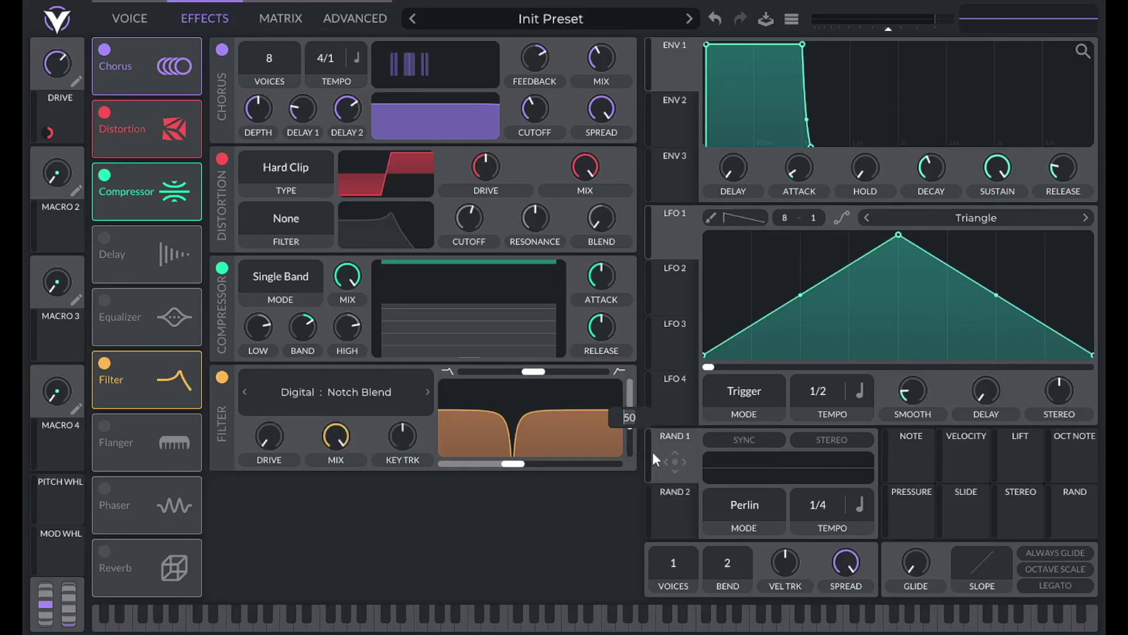
pyautogui.press('Delete')
pyautogui.press('Delete')
pyautogui.write('100')
pyautogui.press('Return')
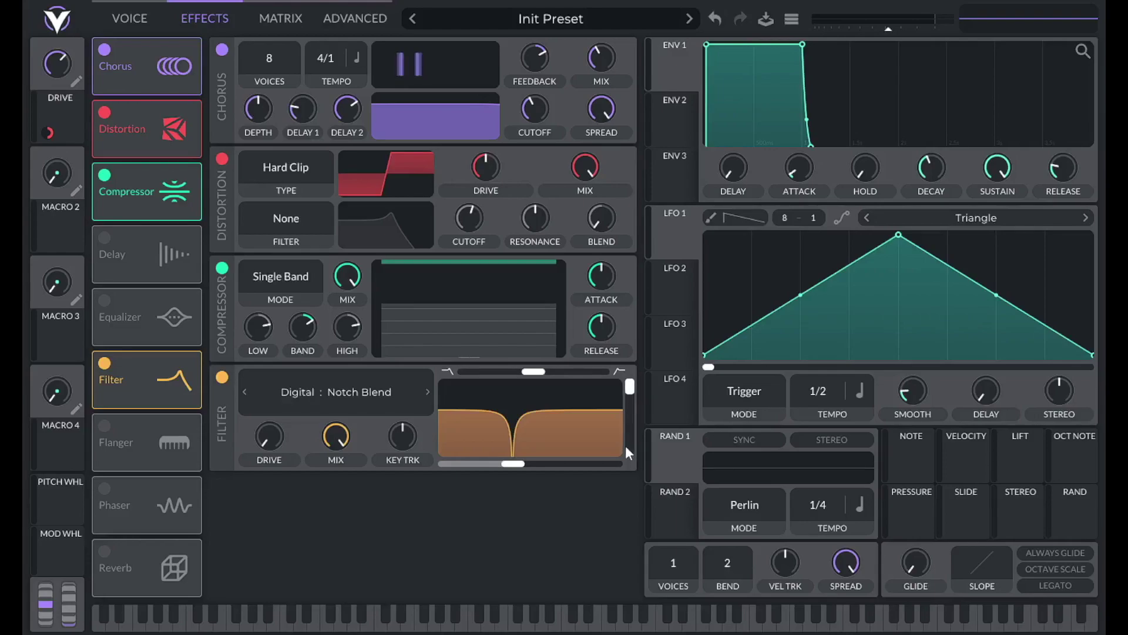
pyautogui.rightClick(507, 464)
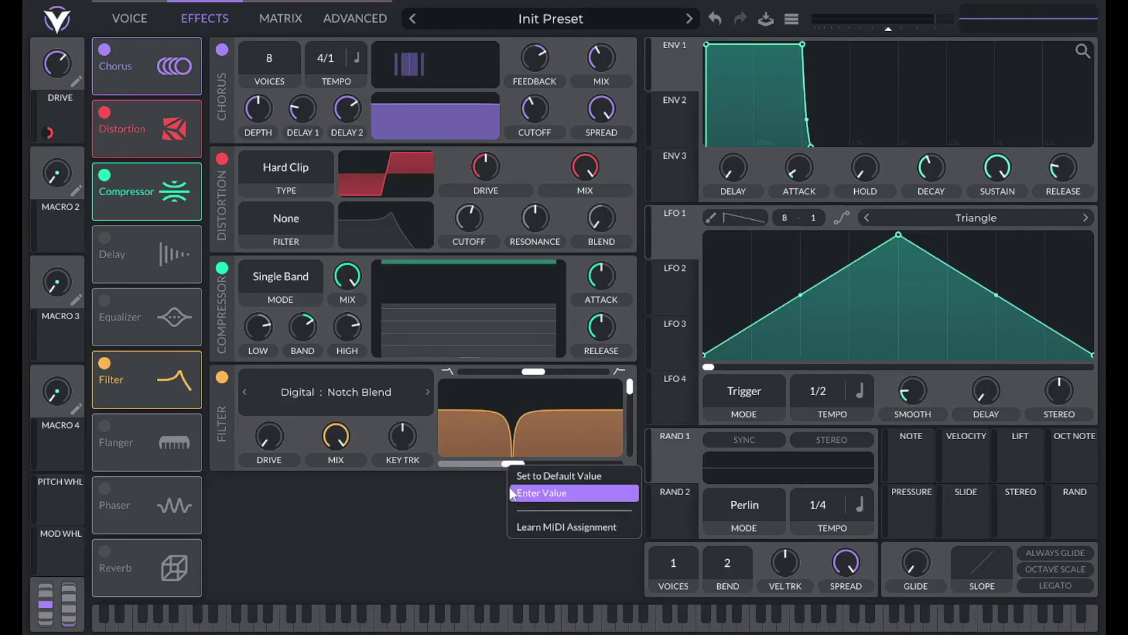
pyautogui.click(510, 492)
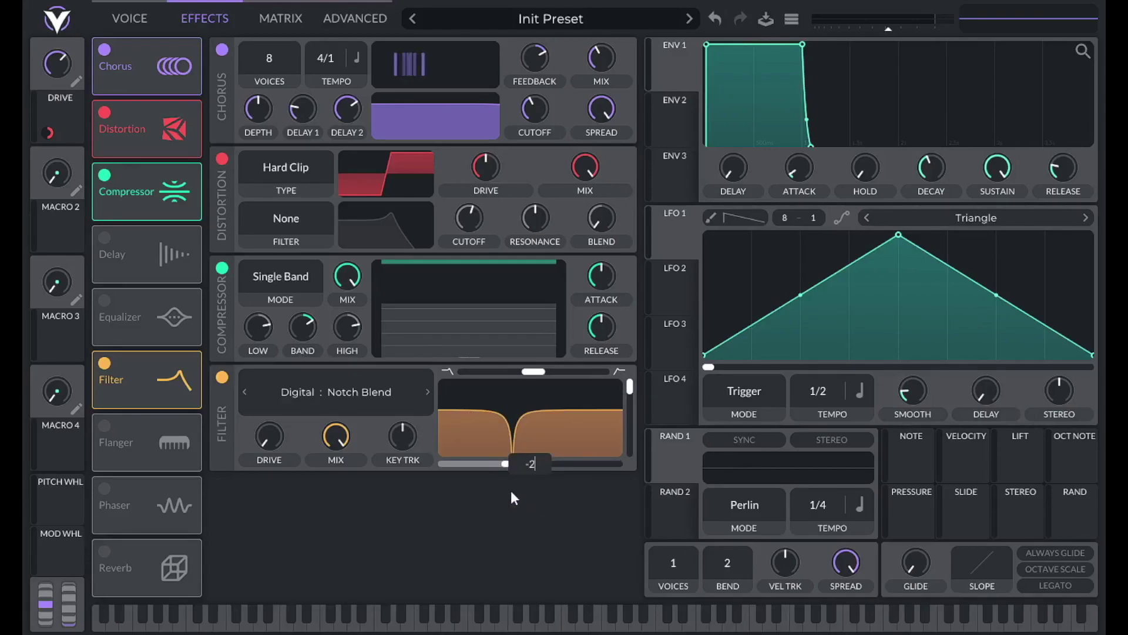
pyautogui.write('-2')
pyautogui.press('Return')
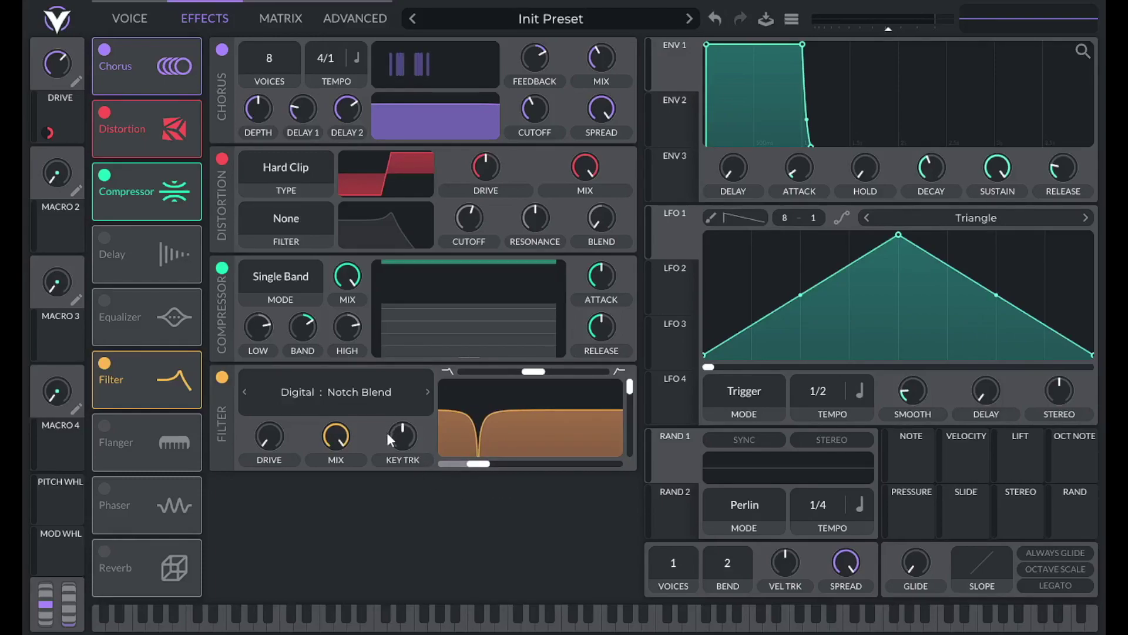
# Increase the filter's key tracking, audition a note, and raise the master volume
pyautogui.moveTo(397, 443); pyautogui.dragTo(433, 320)
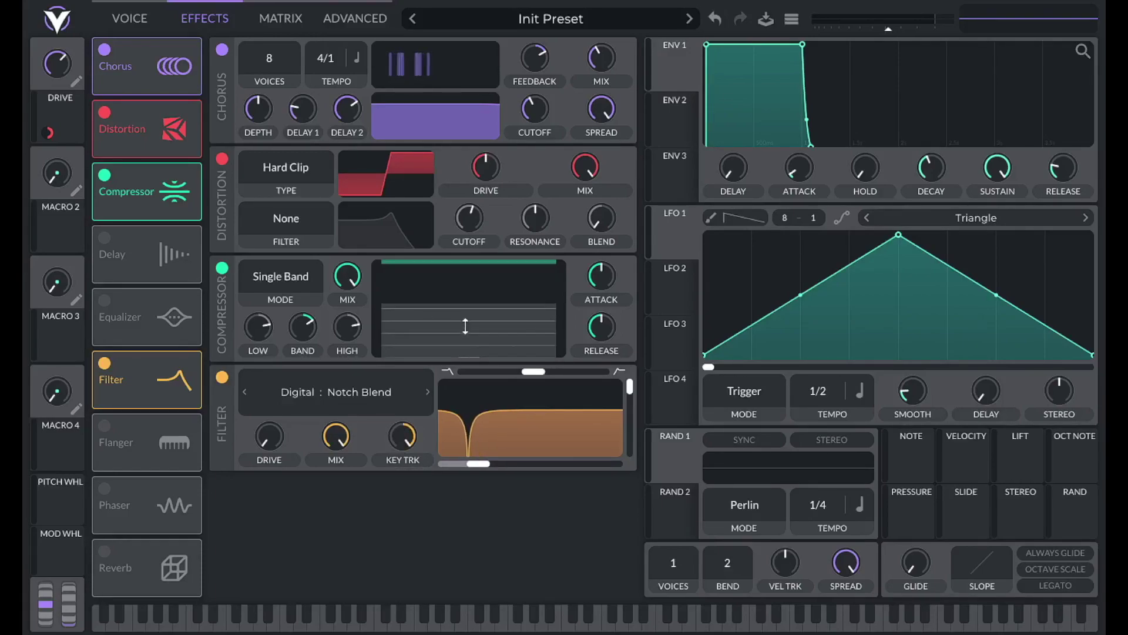
pyautogui.press('f')
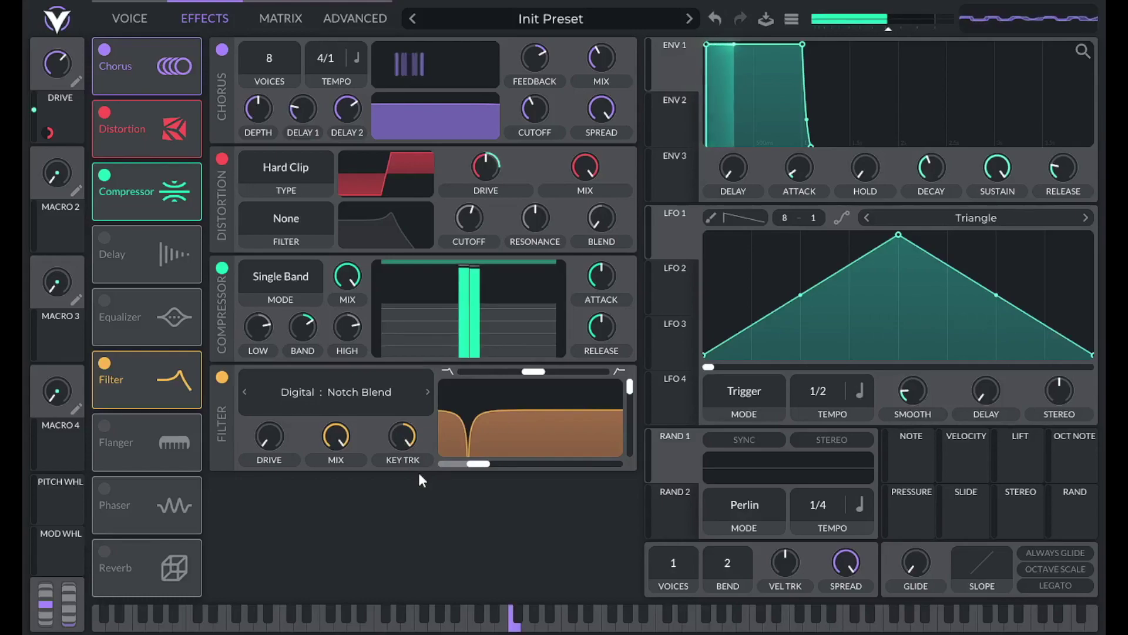
pyautogui.moveTo(894, 30); pyautogui.dragTo(905, 33)
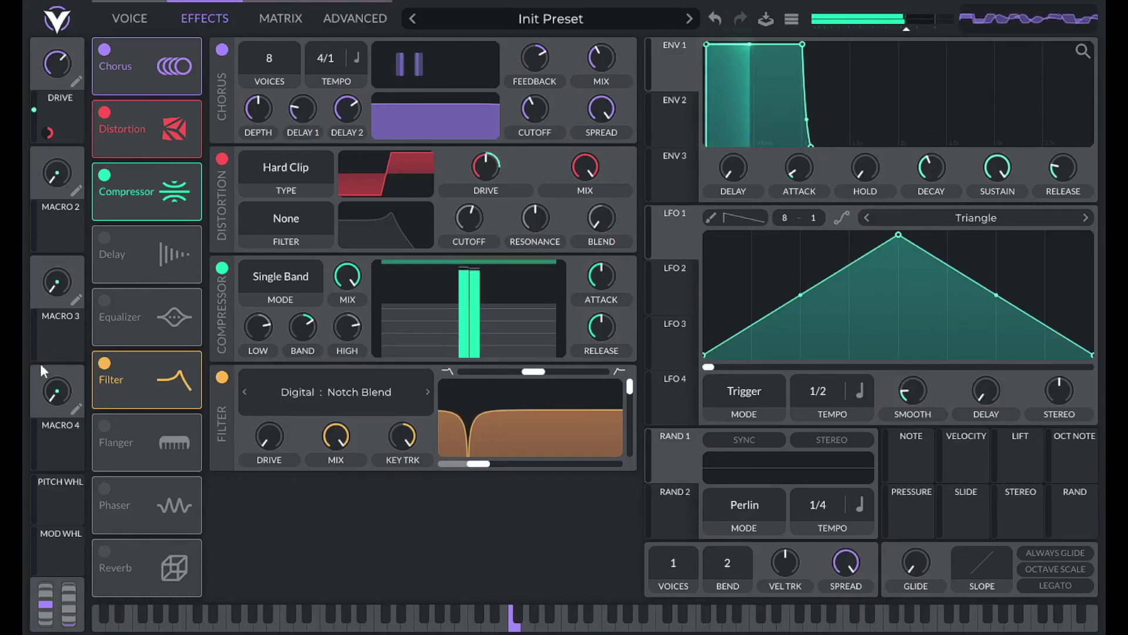
# Enable the Equalizer and place it after the Filter in the chain
pyautogui.moveTo(111, 330)
pyautogui.click(105, 301)
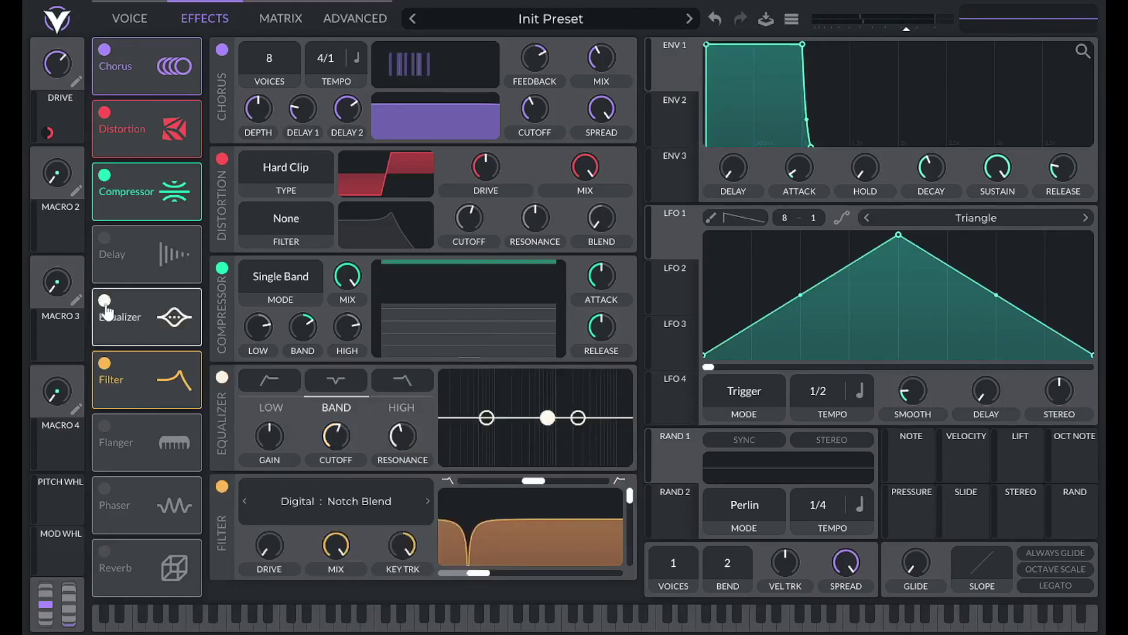
pyautogui.moveTo(141, 376); pyautogui.dragTo(147, 244)
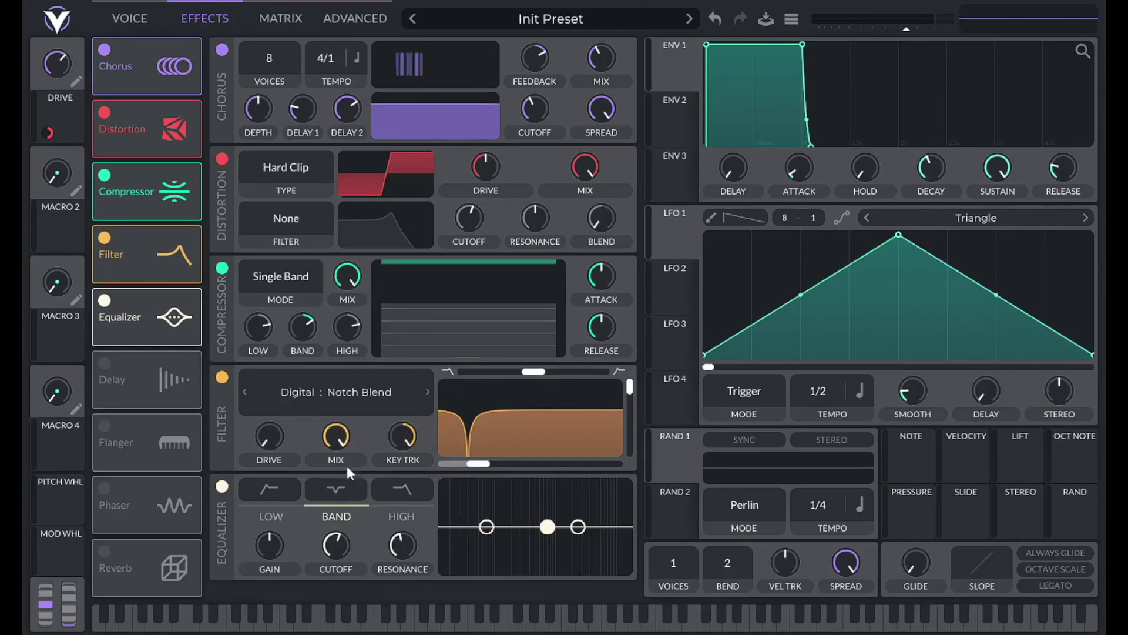
# Set the EQ low band cutoff to 30 and its resonance to 0
pyautogui.click(275, 495)
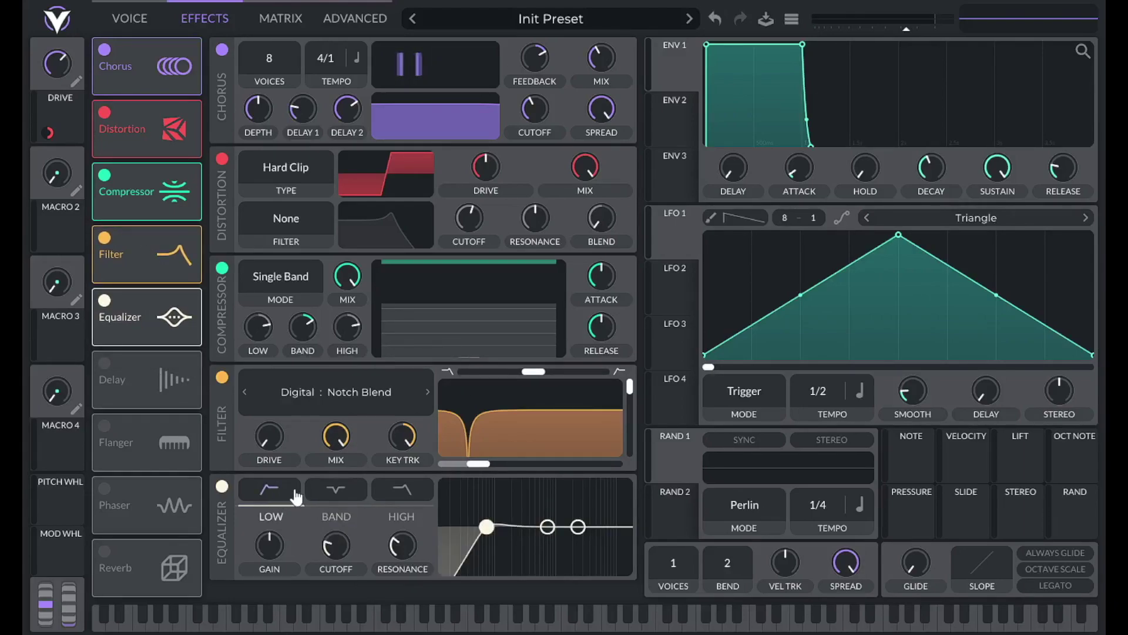
pyautogui.rightClick(333, 548)
pyautogui.click(348, 576)
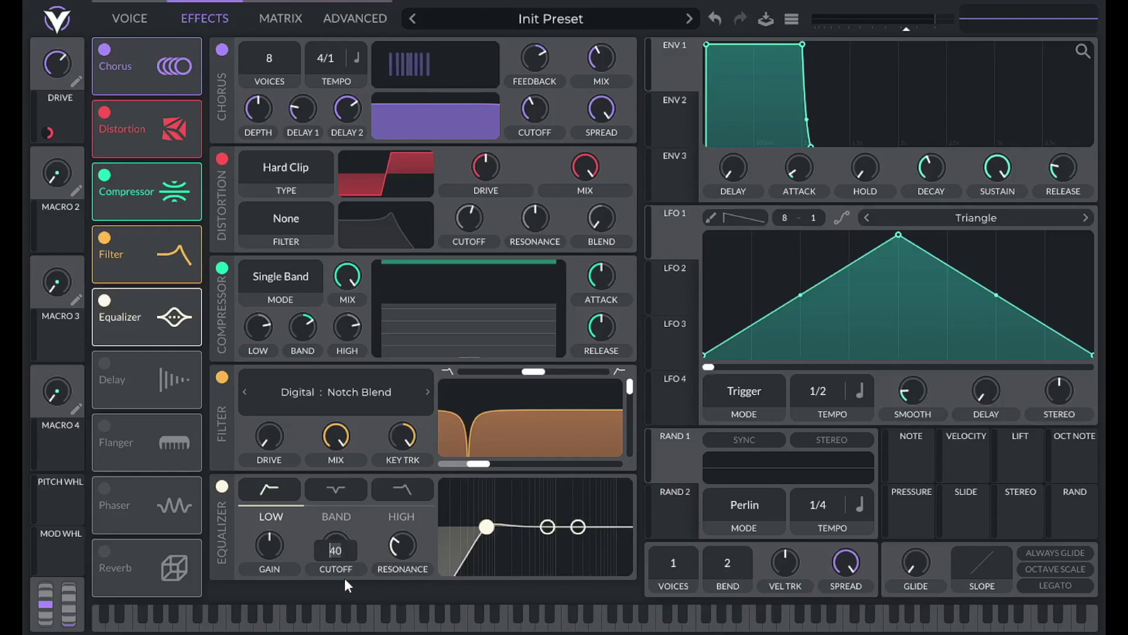
pyautogui.write('30')
pyautogui.press('Return')
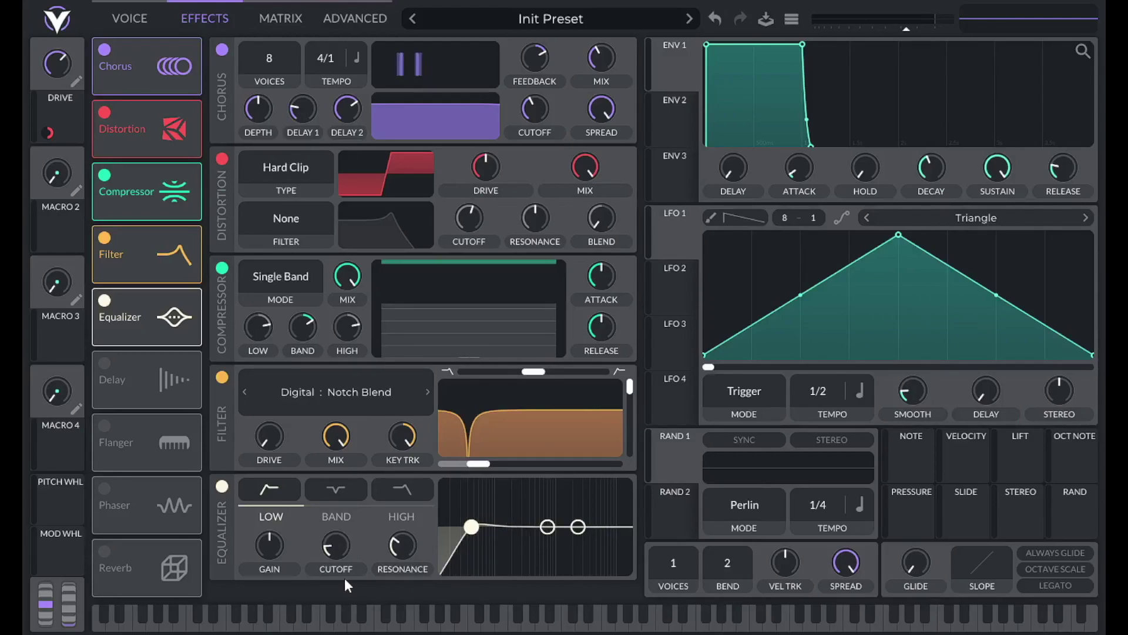
pyautogui.rightClick(400, 542)
pyautogui.click(404, 565)
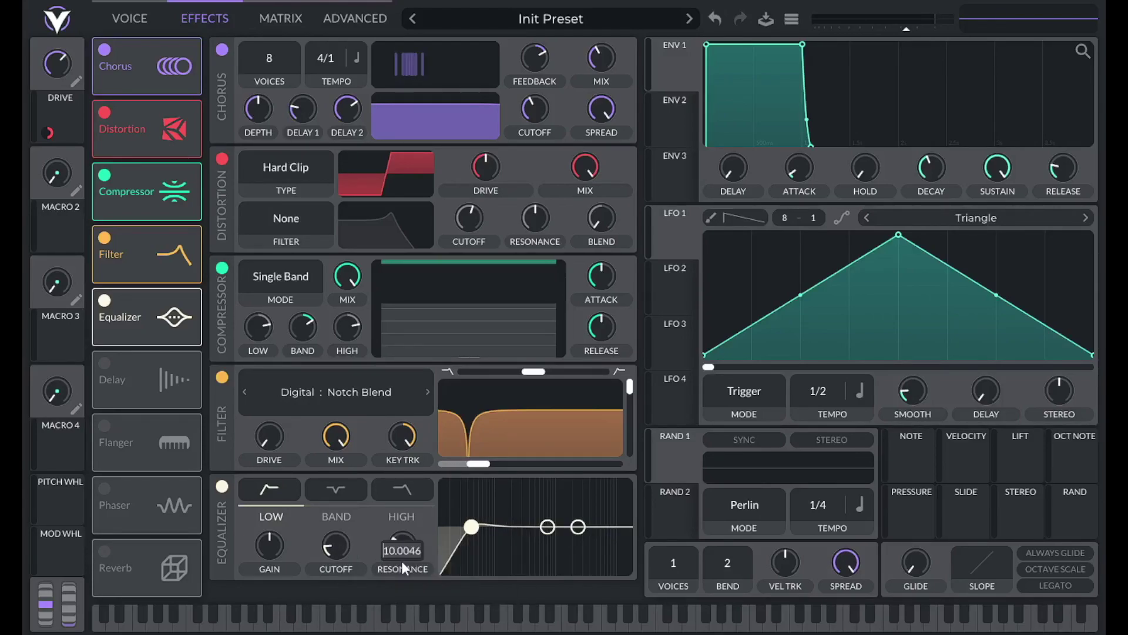
pyautogui.write('0')
pyautogui.press('Return')
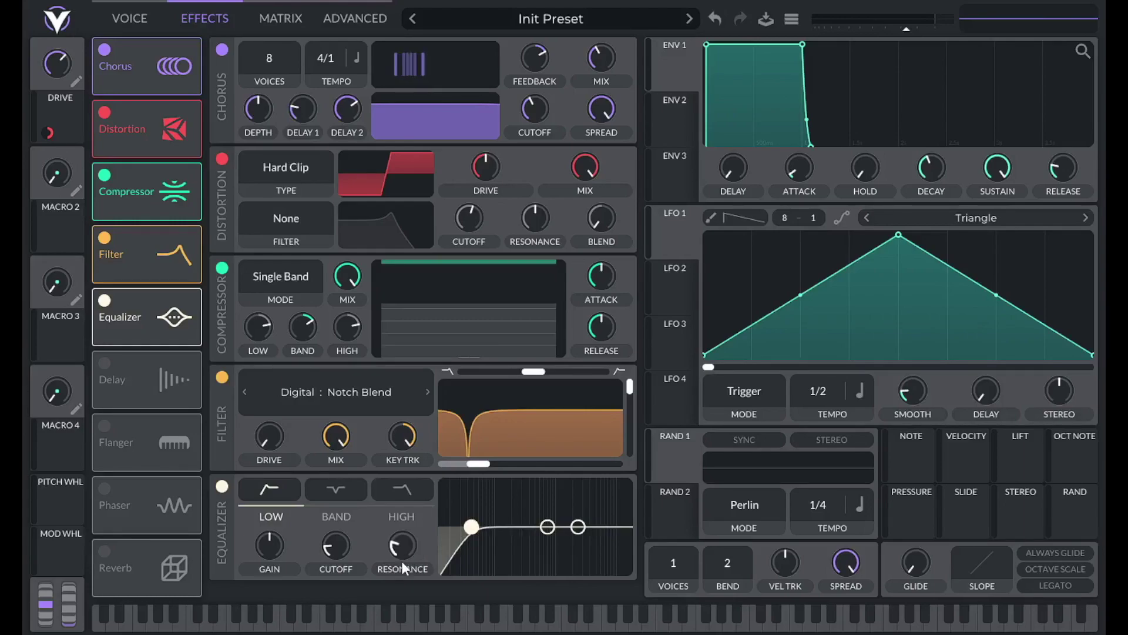
# Pull the EQ mid band into a dip with -7 dB gain
pyautogui.moveTo(545, 530)
pyautogui.mouseDown()
pyautogui.moveTo(529, 532)
pyautogui.moveTo(529, 544)
pyautogui.mouseUp()
pyautogui.rightClick(274, 536)
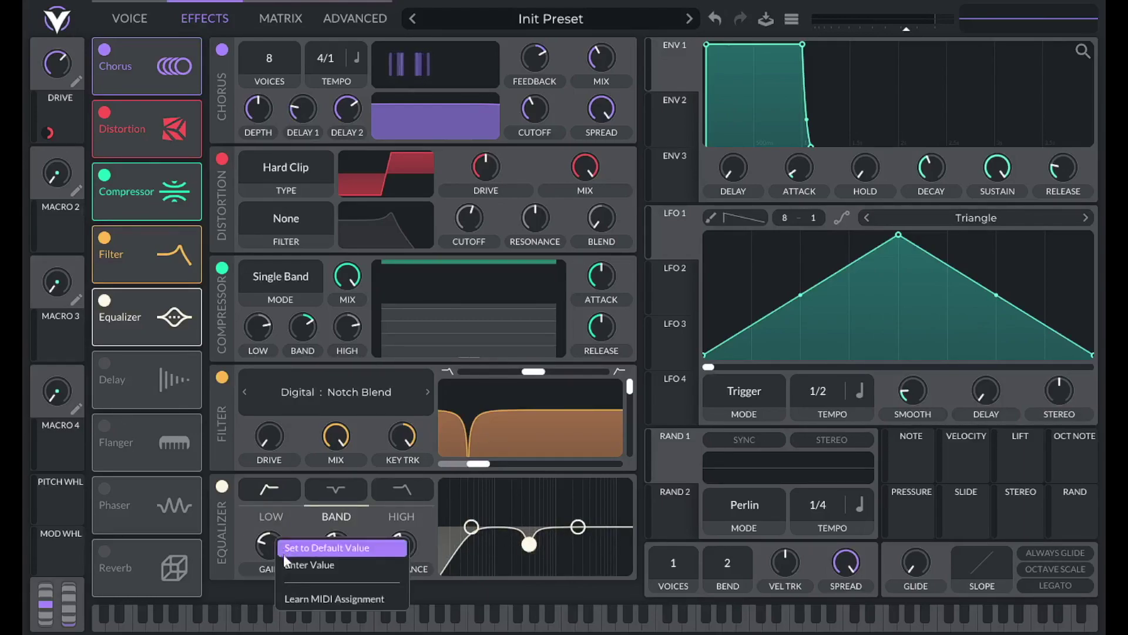
pyautogui.click(284, 564)
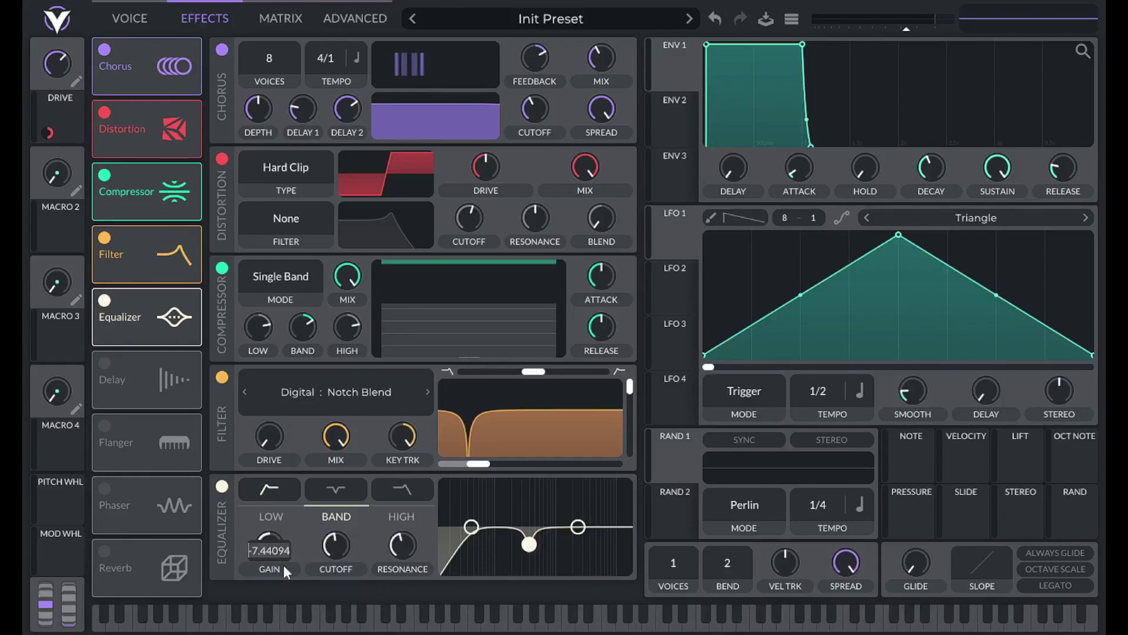
pyautogui.press('Return')
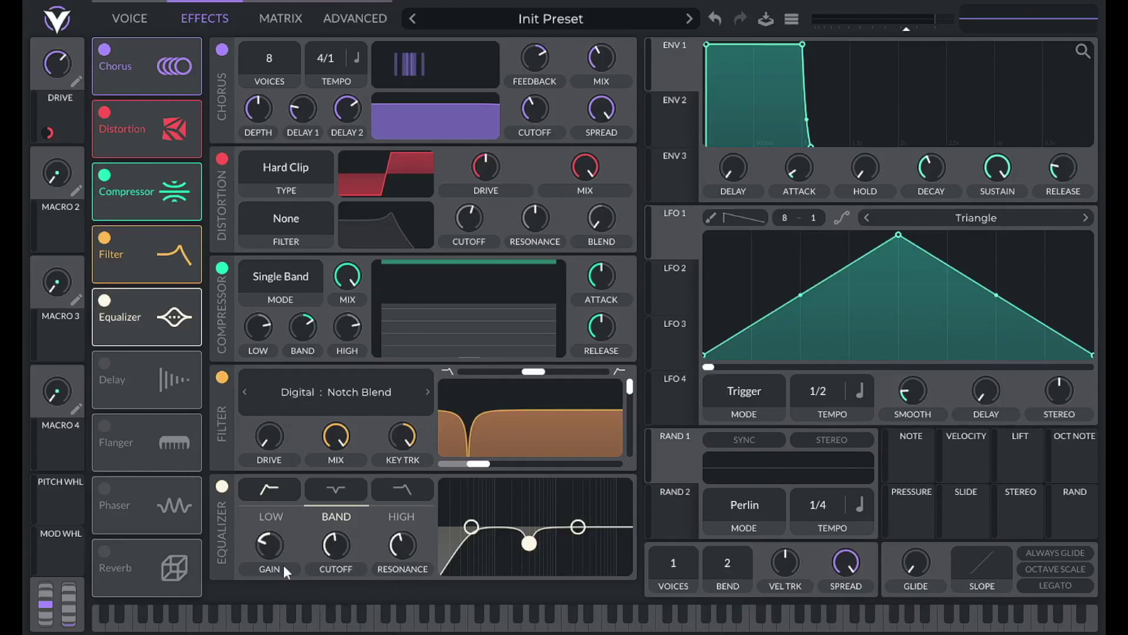
# Retune the mid band cutoff, lower its resonance to widen the dip, and slightly raise the high band
pyautogui.rightClick(334, 545)
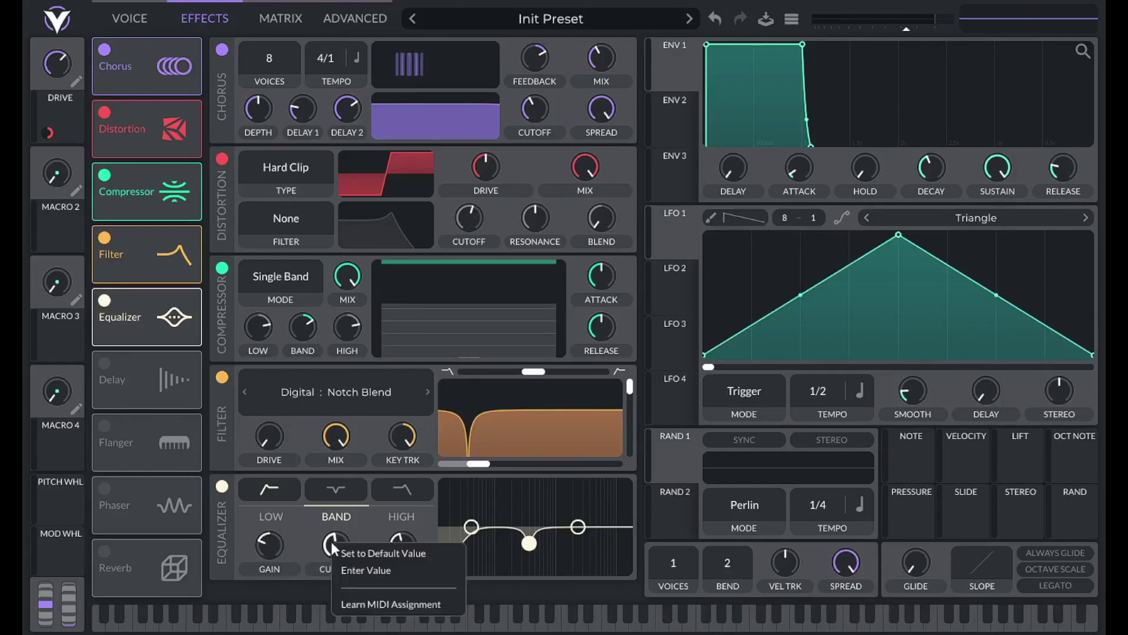
pyautogui.click(347, 570)
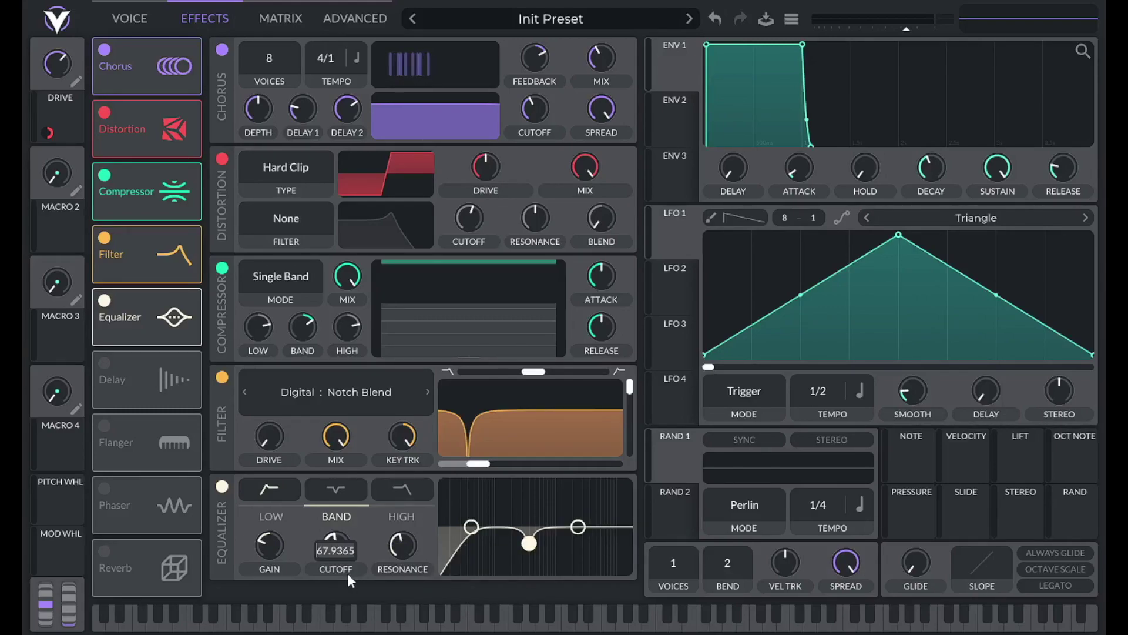
pyautogui.press('Return')
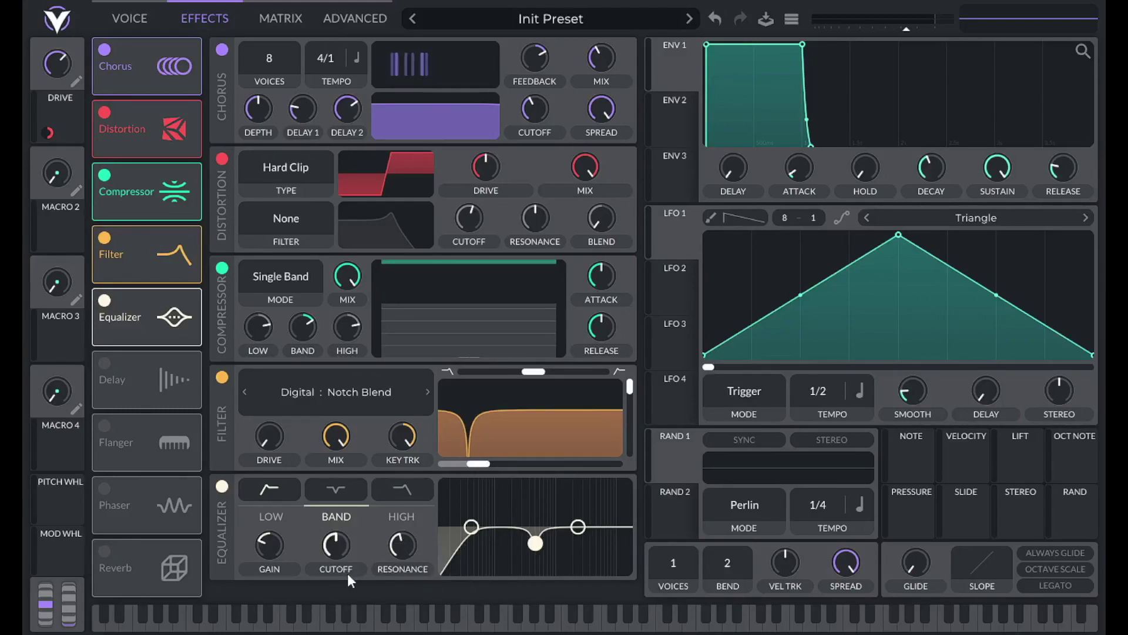
pyautogui.moveTo(405, 545); pyautogui.dragTo(382, 617)
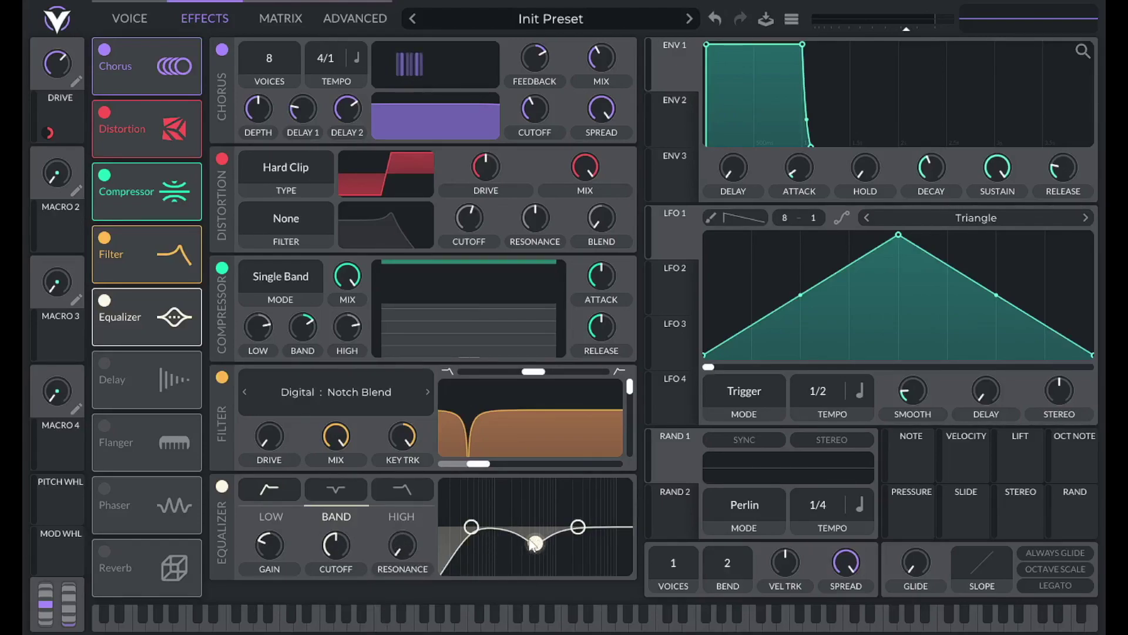
pyautogui.moveTo(578, 528); pyautogui.dragTo(581, 515)
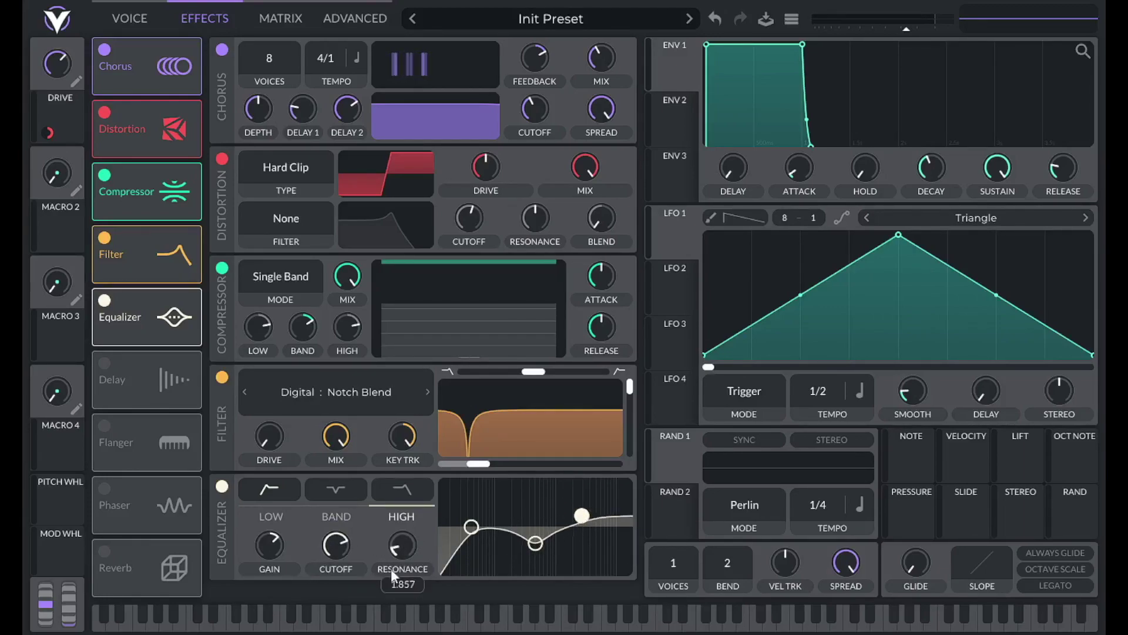
# Set the EQ high band cutoff to 9
pyautogui.rightClick(341, 544)
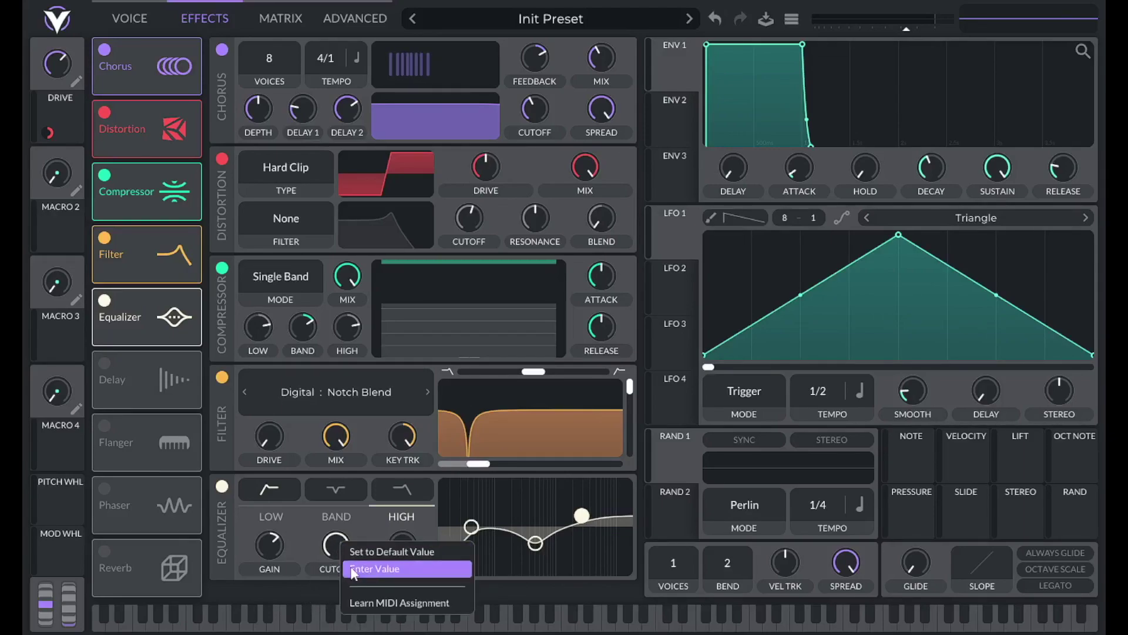
pyautogui.click(364, 568)
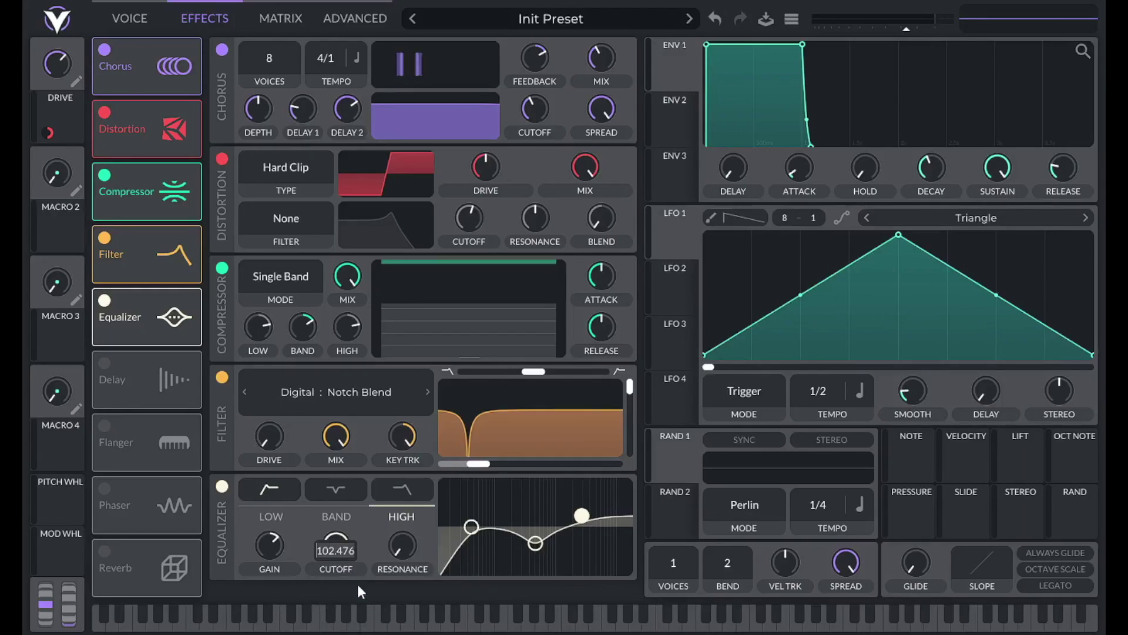
pyautogui.write('9')
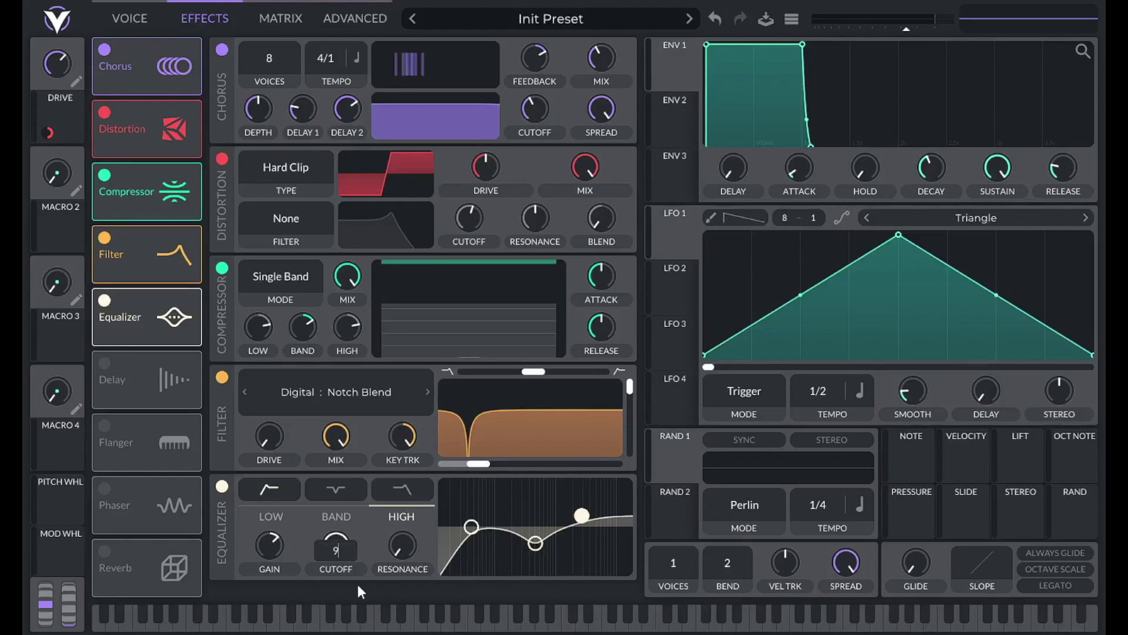
pyautogui.press('Return')
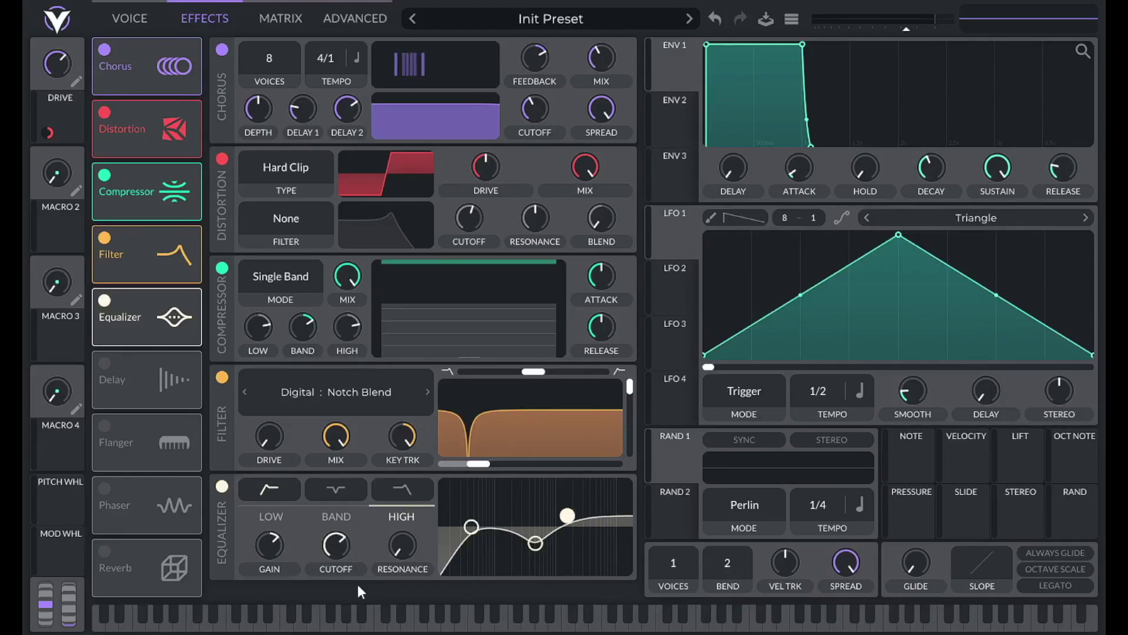
# Set the high band gain to 2, audition a note, and nudge the master volume up
pyautogui.rightClick(276, 548)
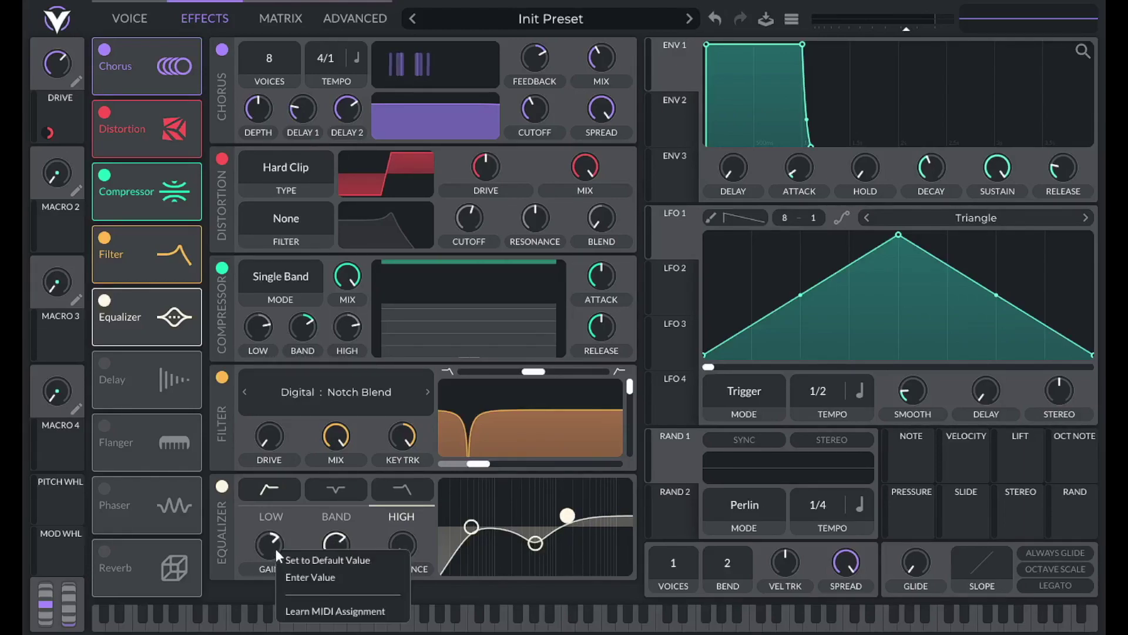
pyautogui.click(289, 578)
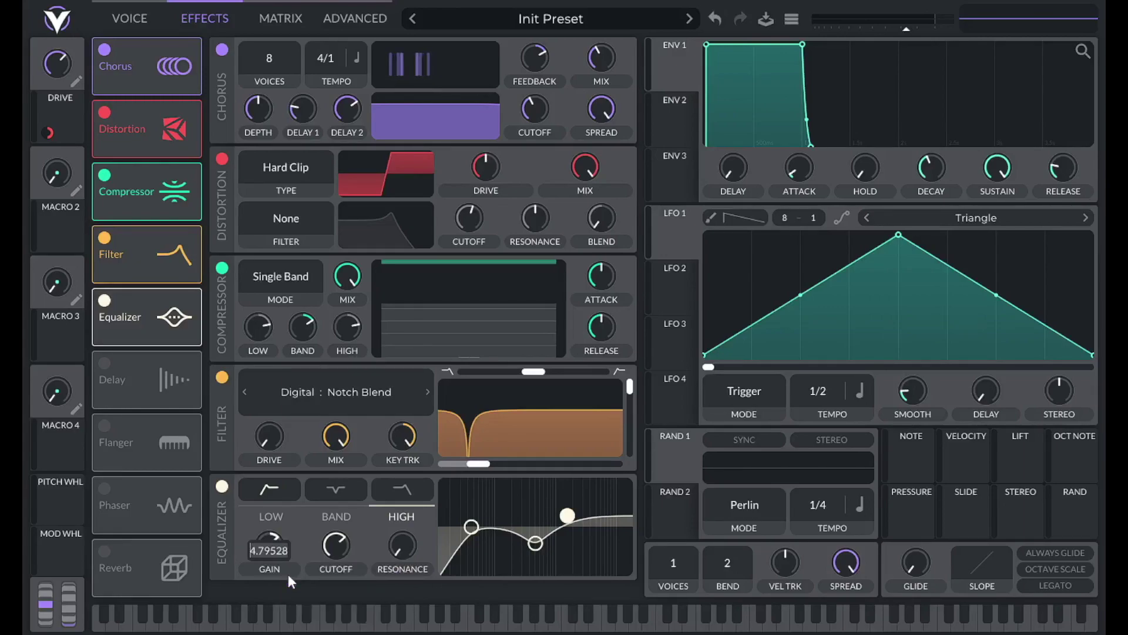
pyautogui.write('2.5')
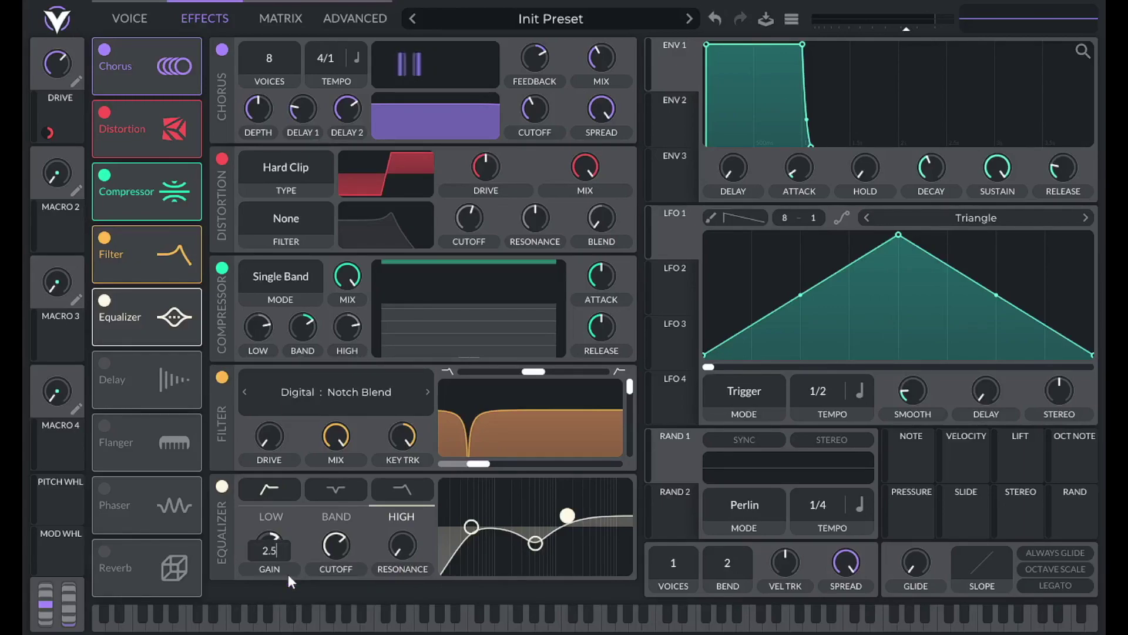
pyautogui.press('Return')
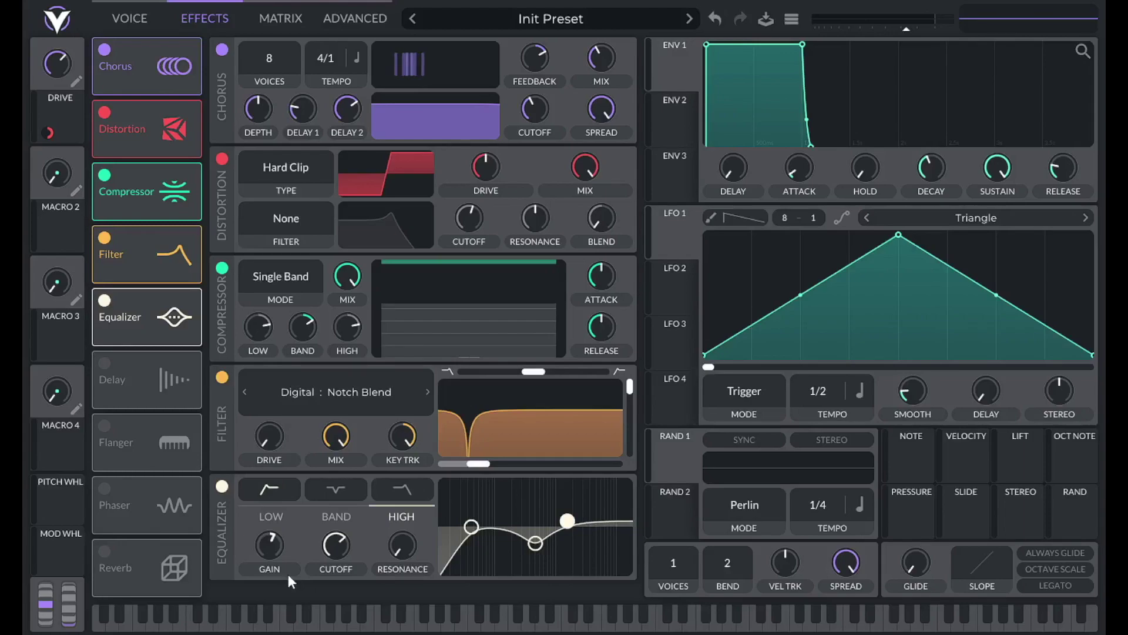
pyautogui.press('t')
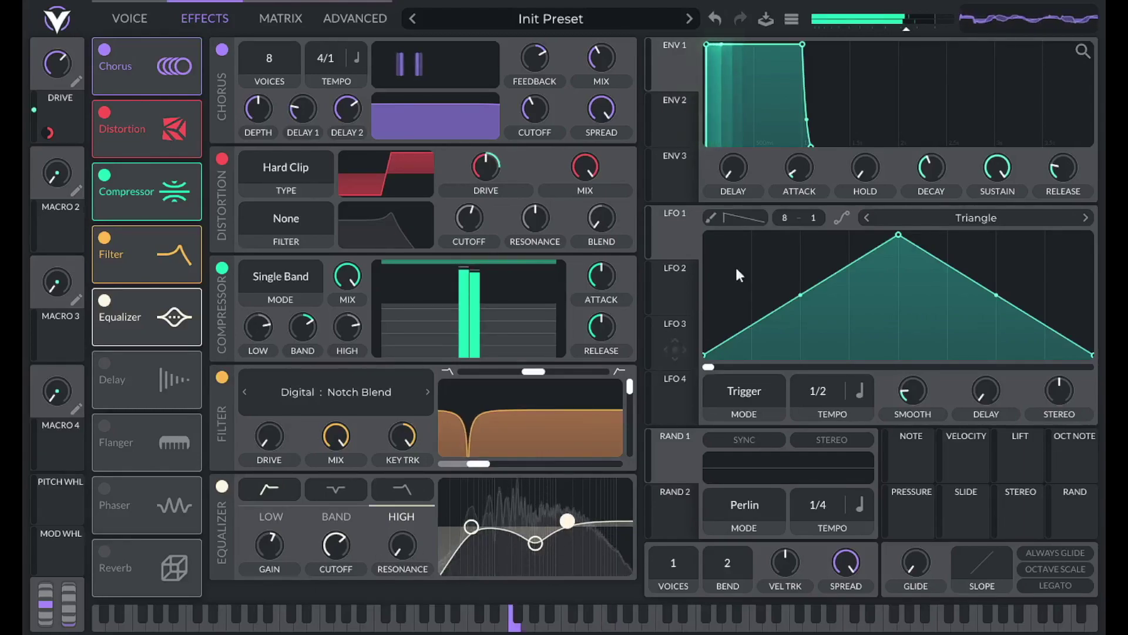
pyautogui.moveTo(908, 28); pyautogui.dragTo(915, 28)
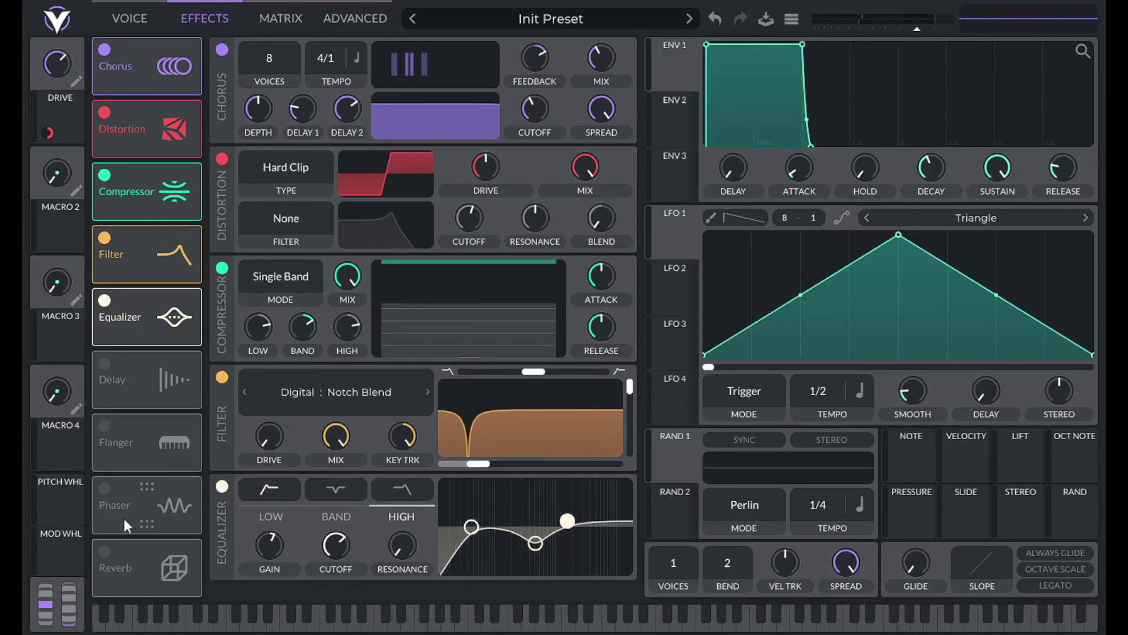
# Enable the reverb and set its low-band cutoff to 5 with the gain fully down
pyautogui.click(124, 562)
pyautogui.scroll(-3, 336, 485)
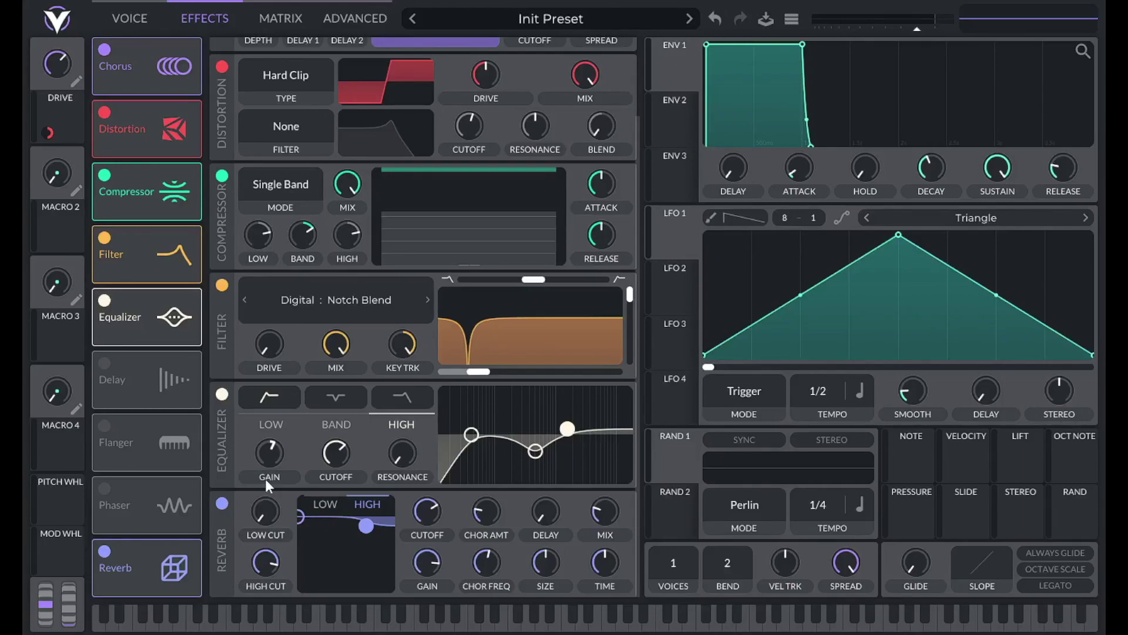
pyautogui.rightClick(263, 513)
pyautogui.click(281, 537)
pyautogui.click(328, 505)
pyautogui.rightClick(419, 510)
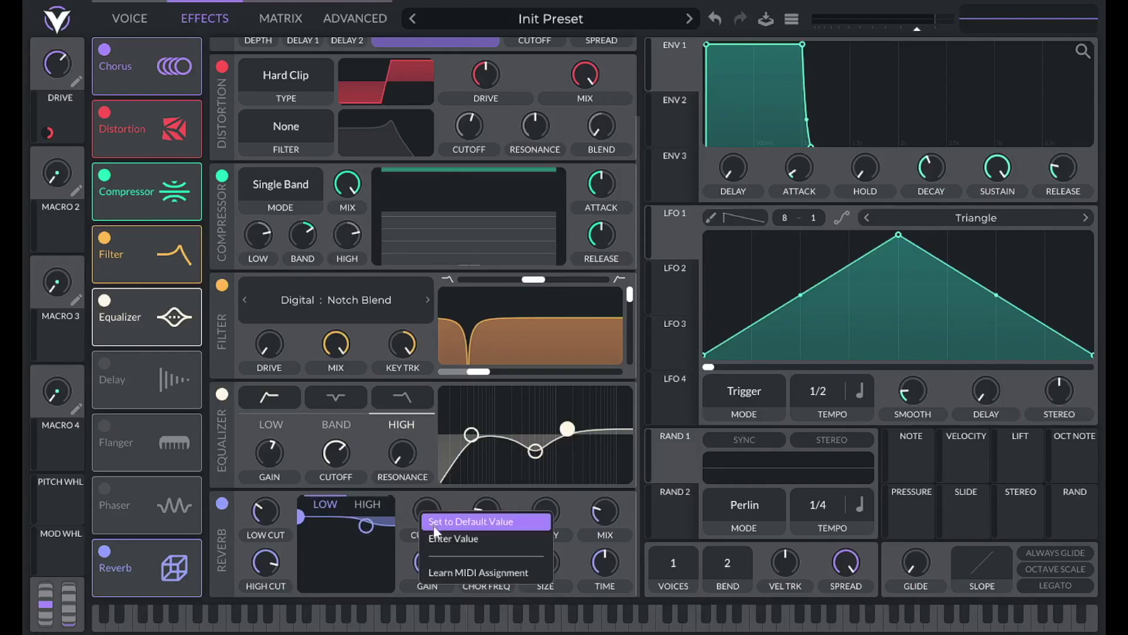
pyautogui.click(434, 534)
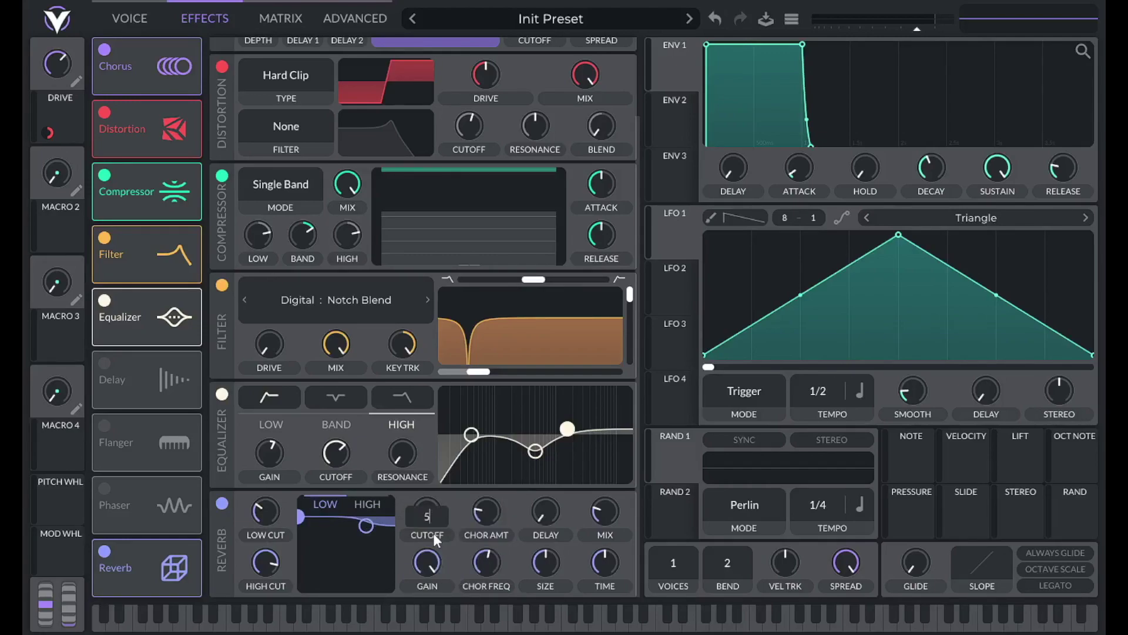
pyautogui.press('Return')
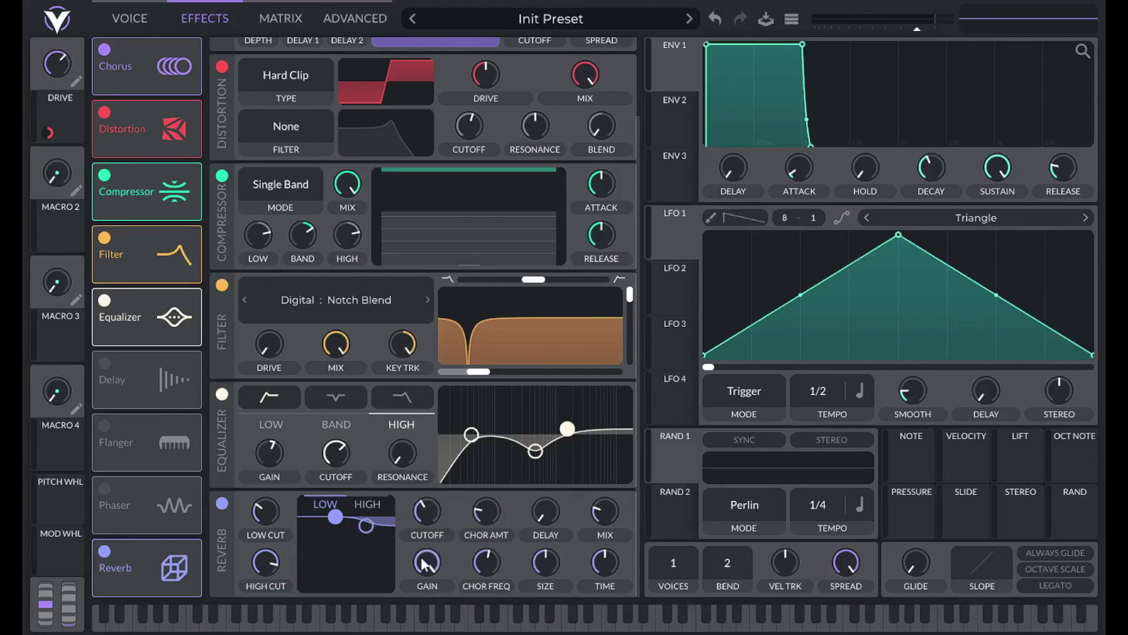
pyautogui.moveTo(424, 564); pyautogui.dragTo(425, 605)
# Set the reverb EQ's high-band cutoff to 100
pyautogui.click(369, 505)
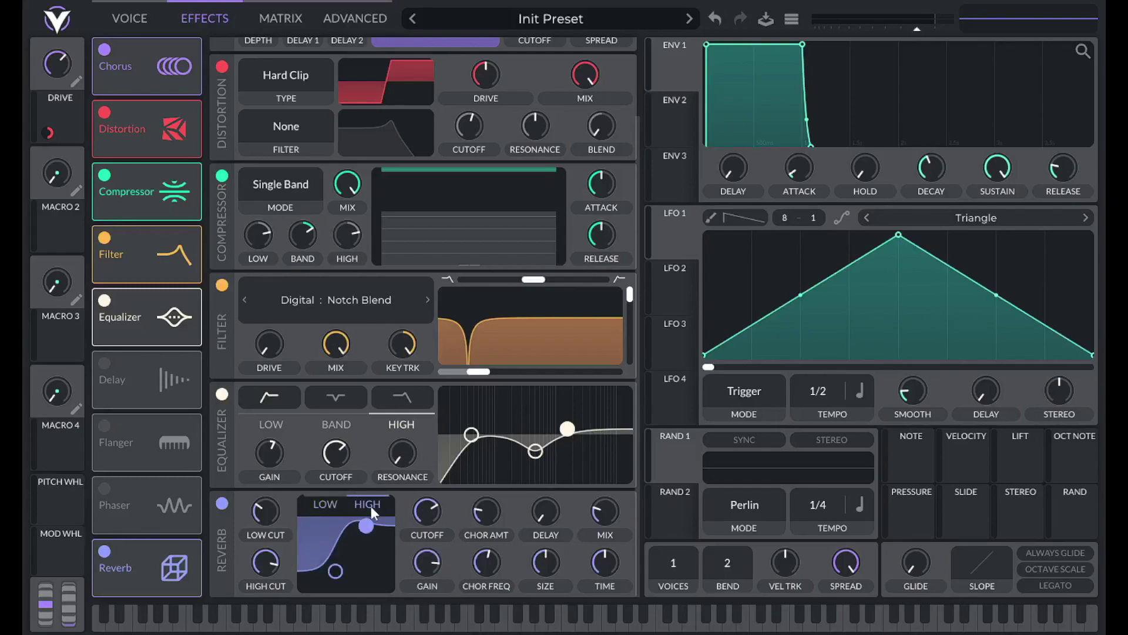
pyautogui.rightClick(430, 510)
pyautogui.click(464, 534)
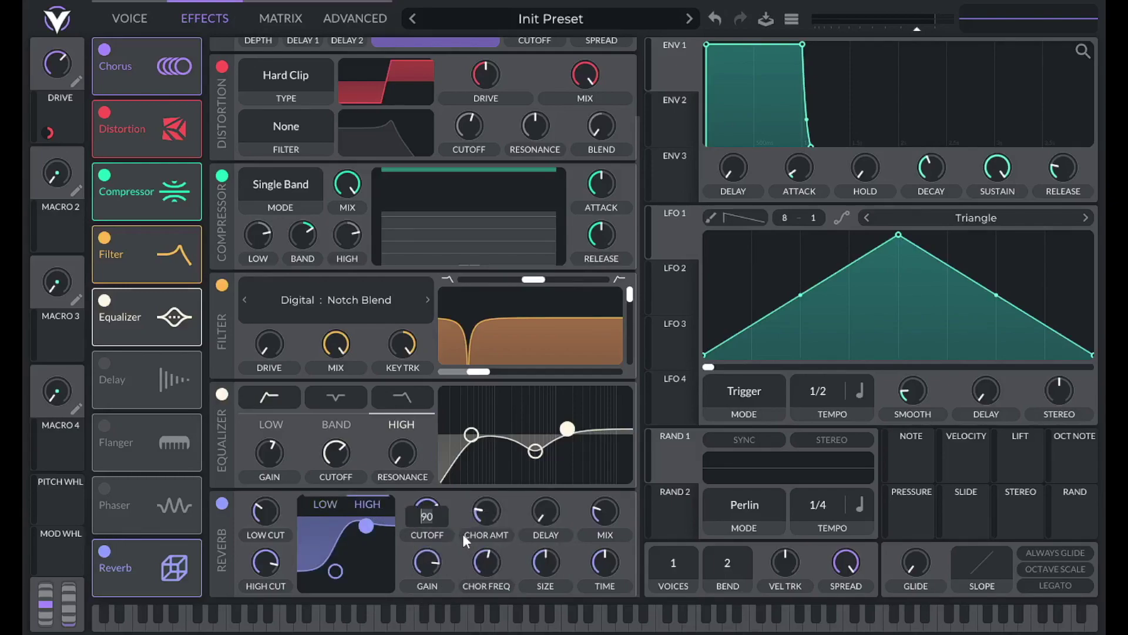
pyautogui.write('100')
pyautogui.press('Return')
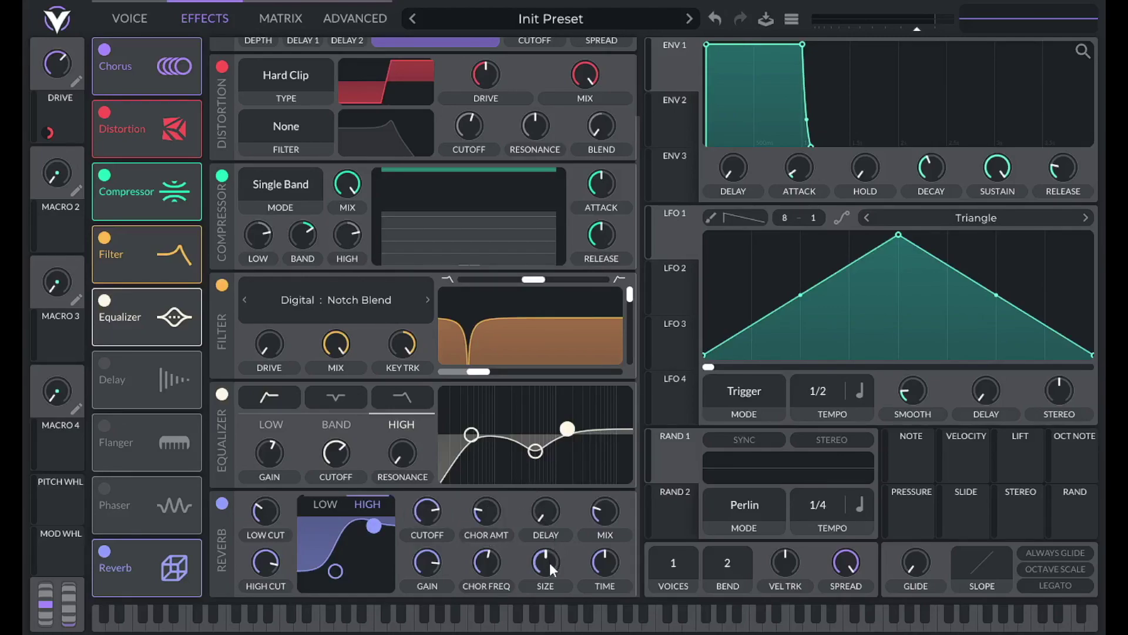
# Lengthen the reverb time to 1 and enter an exact reverb mix value
pyautogui.rightClick(604, 562)
pyautogui.click(626, 584)
pyautogui.write('1')
pyautogui.press('Return')
pyautogui.rightClick(611, 509)
pyautogui.click(616, 536)
pyautogui.scroll(3, 627, 150)
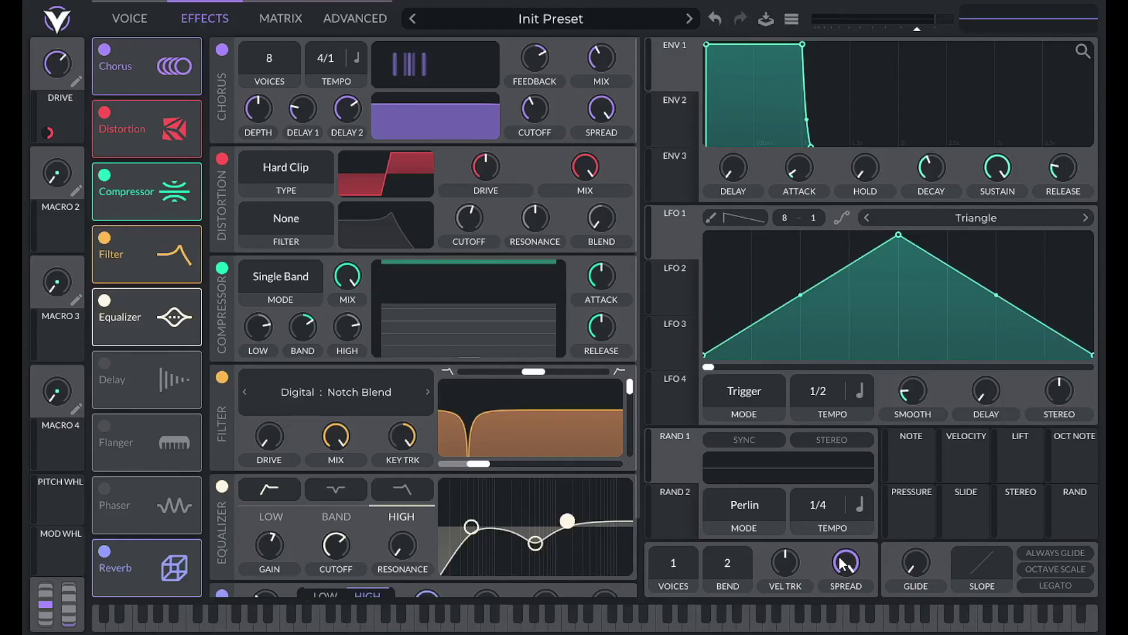
# Enter an exact value of 100 for the voice stereo spread knob
pyautogui.rightClick(843, 563)
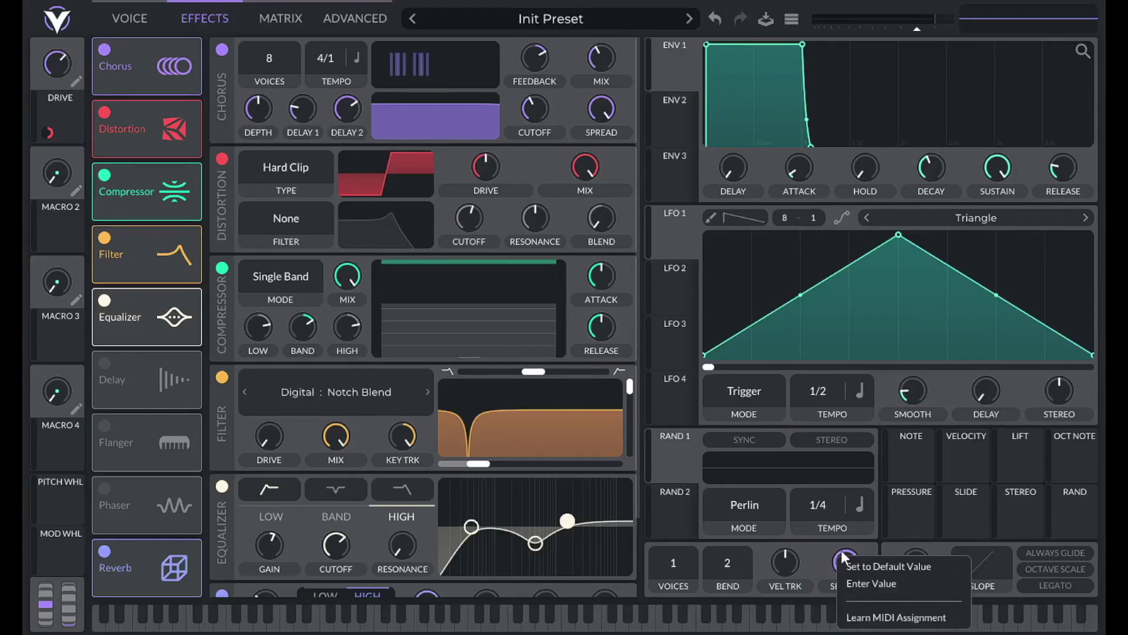
pyautogui.click(859, 585)
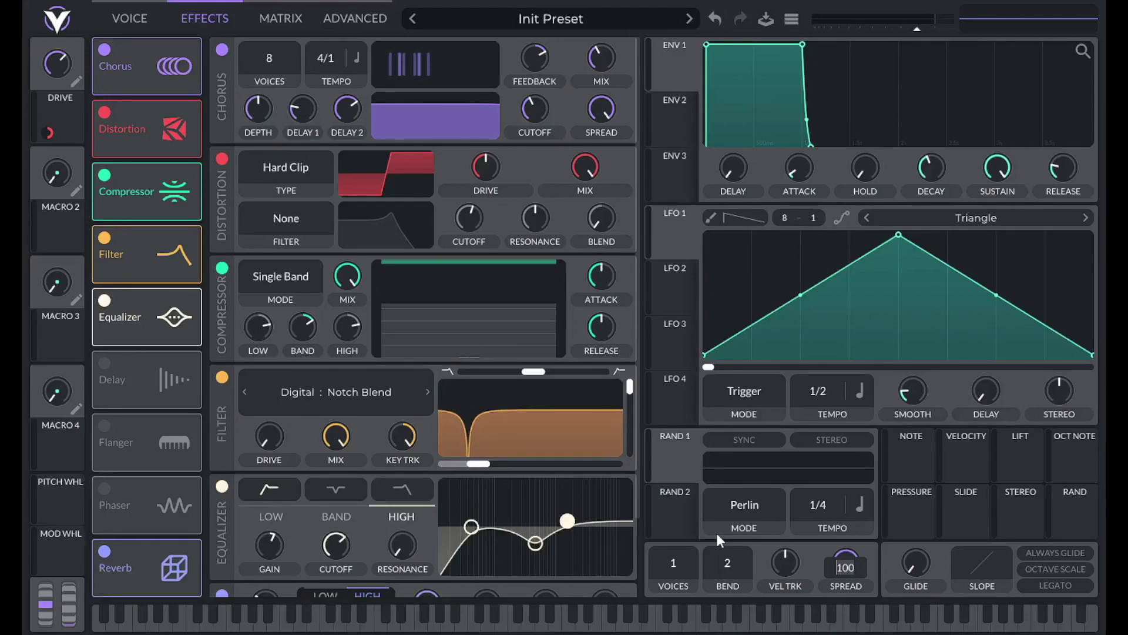
pyautogui.press('Return')
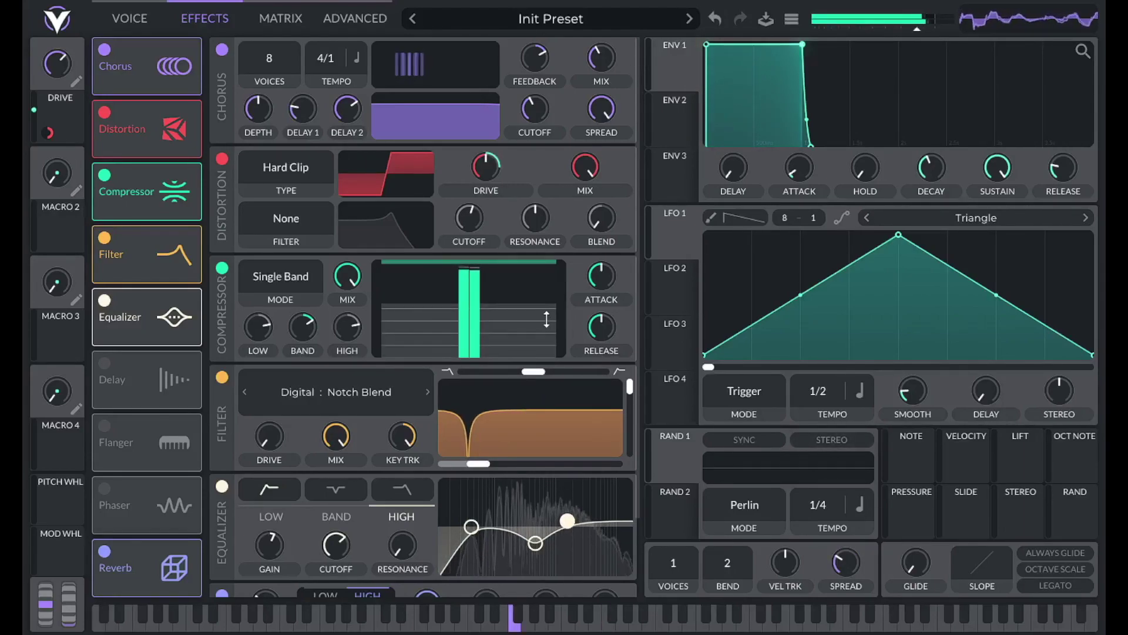
# Route Macro 2 to Filter 1's cutoff and set the macro to 0.5
pyautogui.click(121, 18)
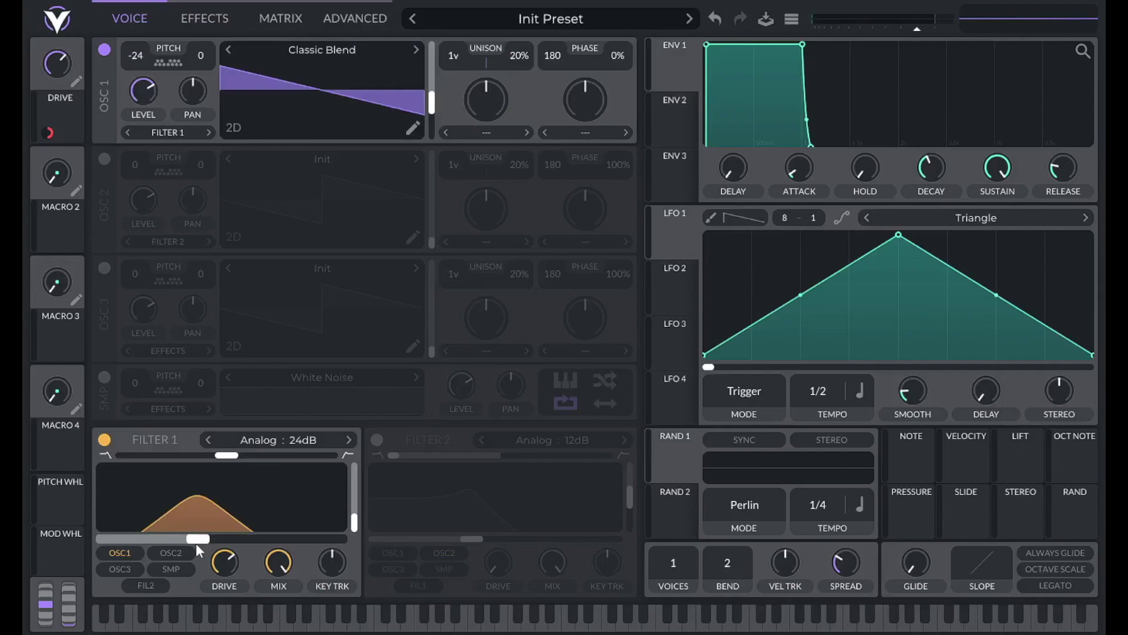
pyautogui.moveTo(59, 235)
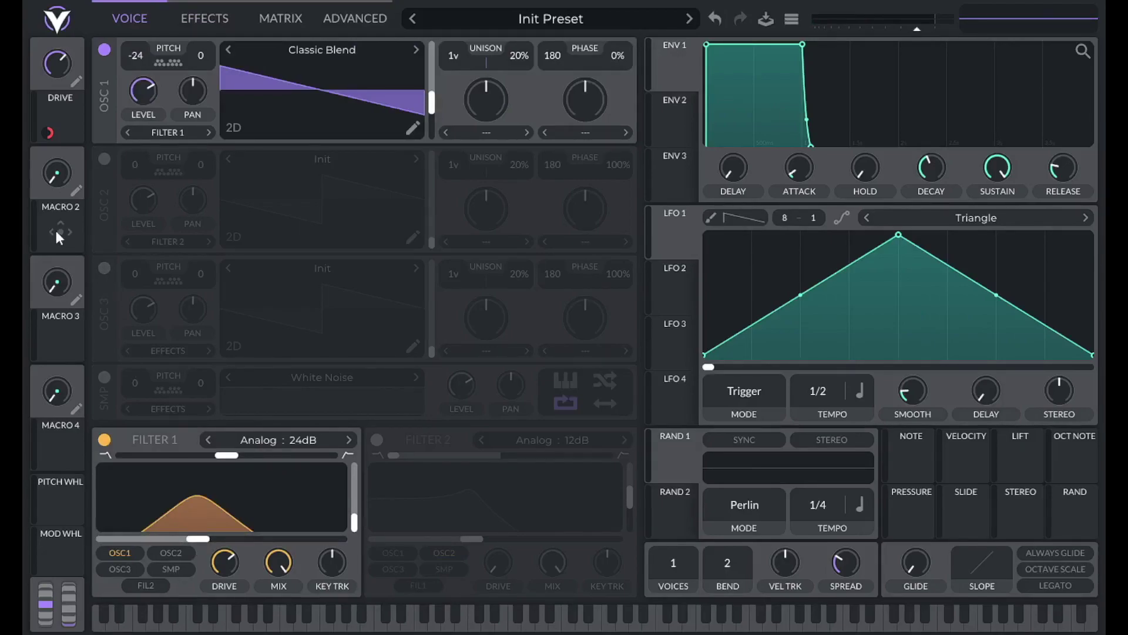
pyautogui.moveTo(59, 235); pyautogui.dragTo(221, 517)
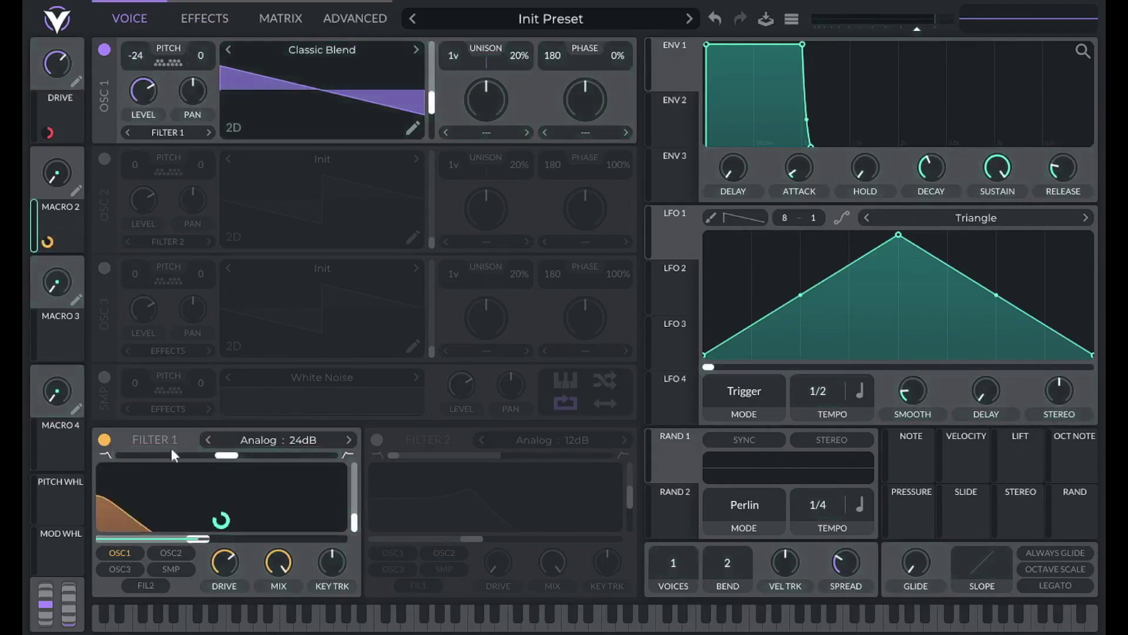
pyautogui.rightClick(61, 176)
pyautogui.click(69, 199)
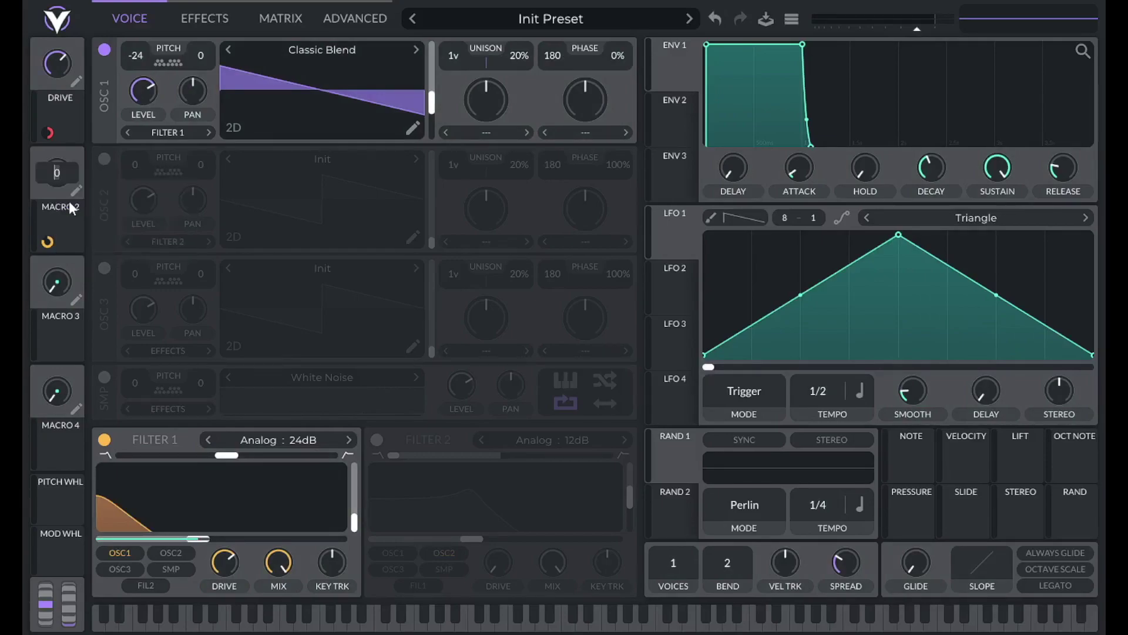
pyautogui.write('0.5')
pyautogui.press('Return')
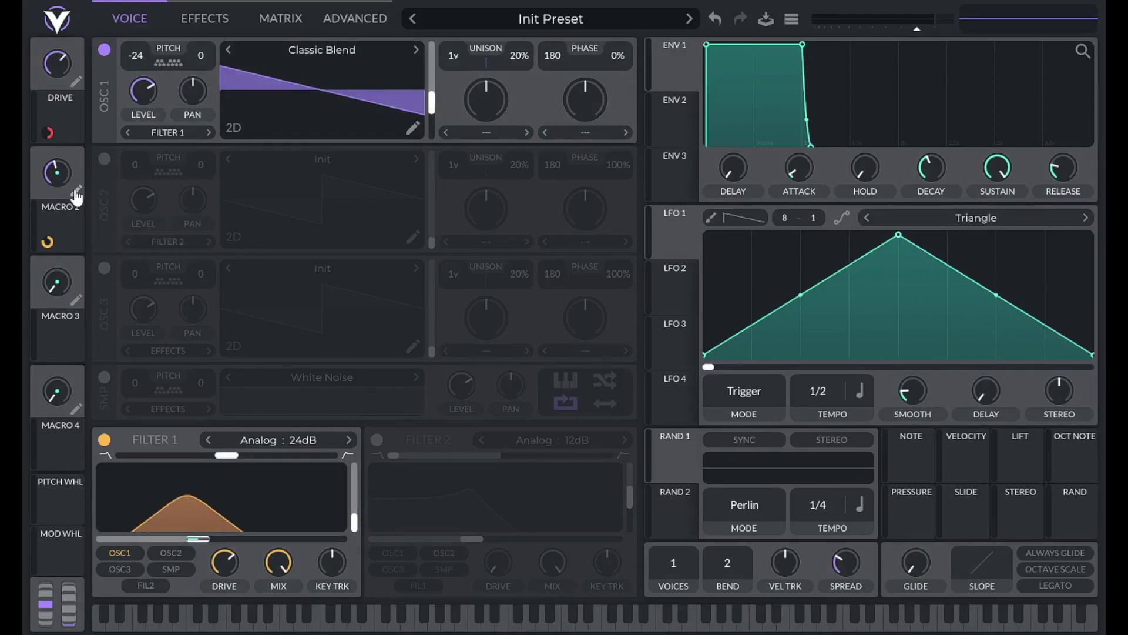
# Rename Macro 2 to BP CUTOFF
pyautogui.click(76, 194)
pyautogui.write('BP CUTOFF')
pyautogui.click(170, 19)
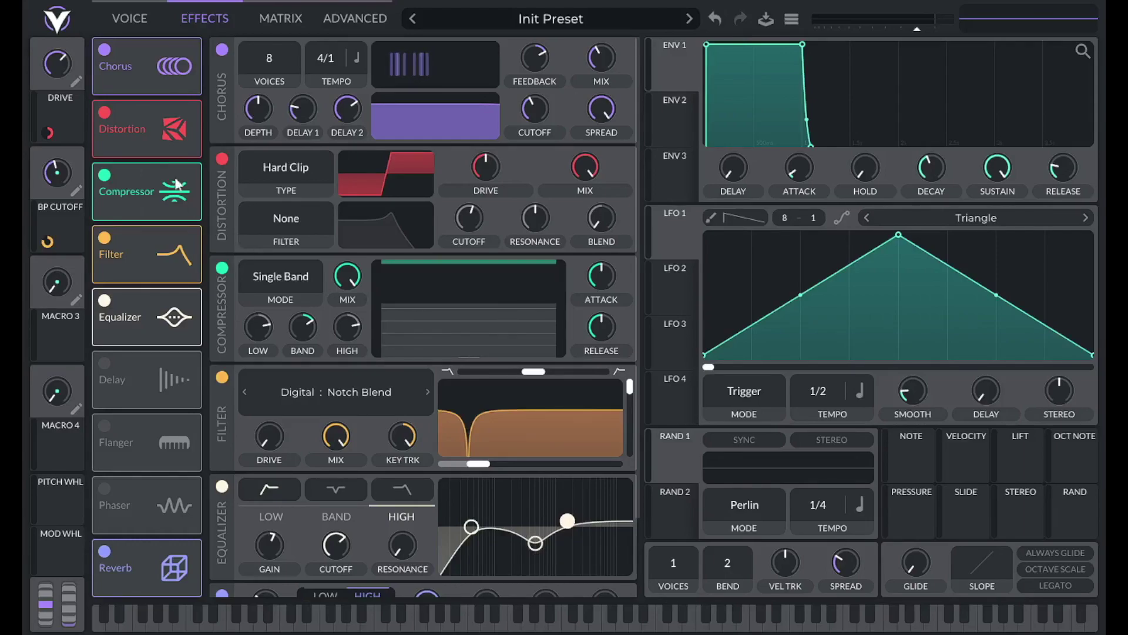
# Select the equalizer's middle band on the effects page
pyautogui.click(129, 18)
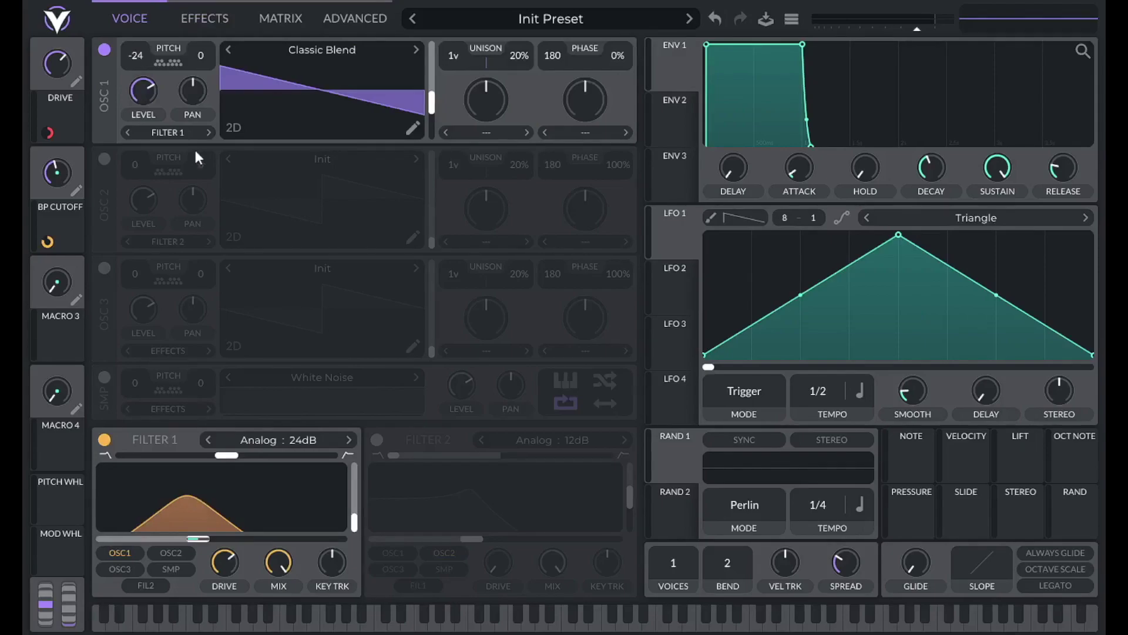
pyautogui.click(199, 24)
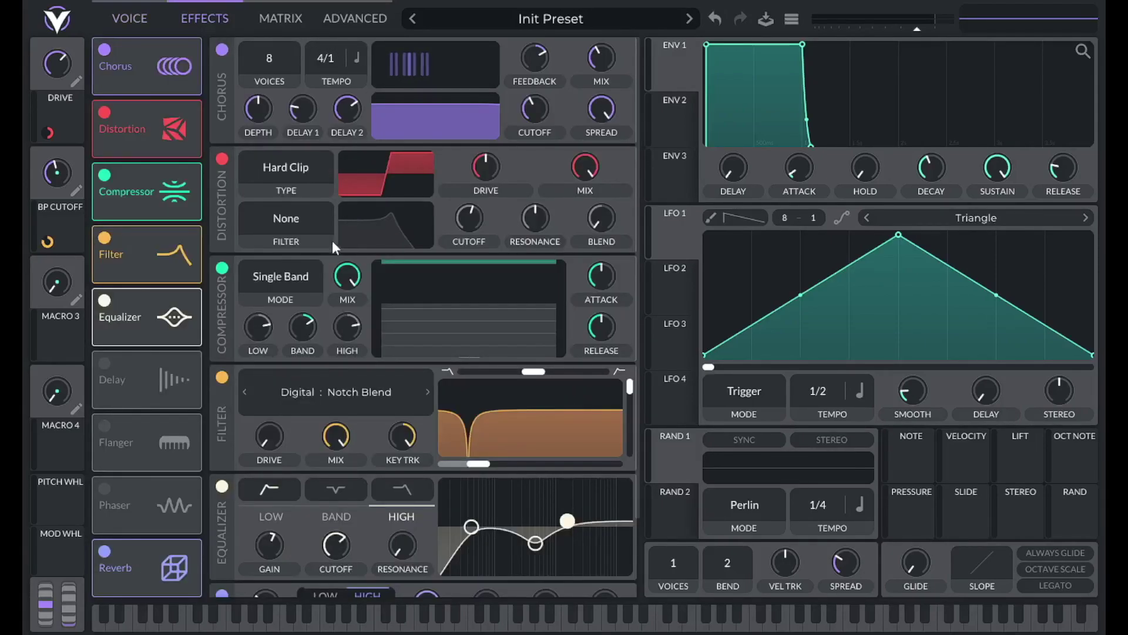
pyautogui.click(123, 22)
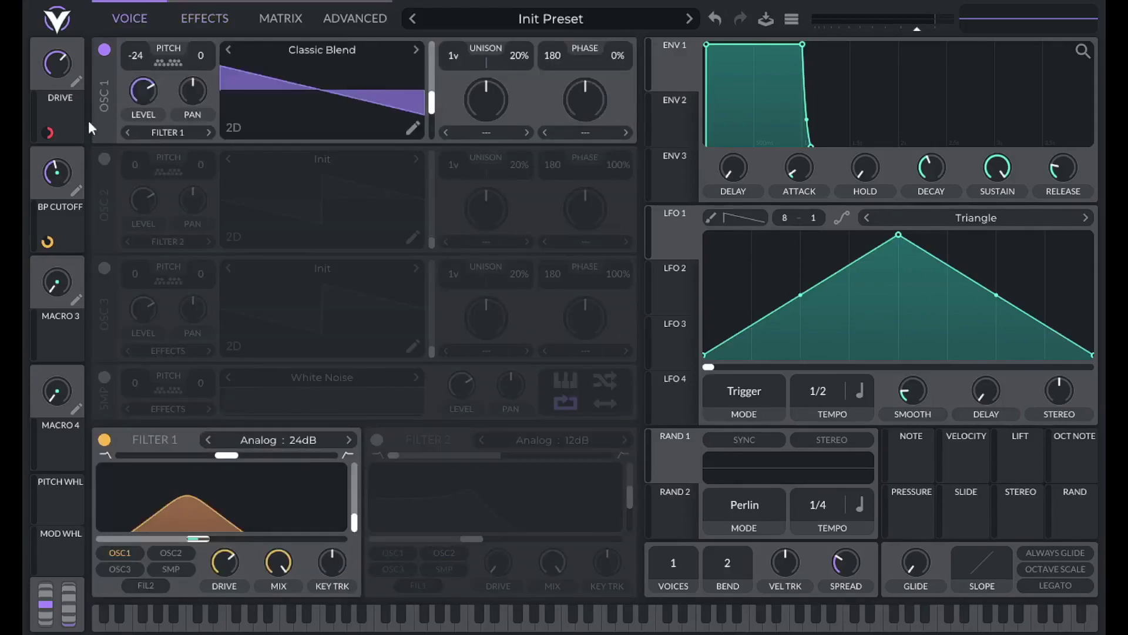
pyautogui.click(198, 19)
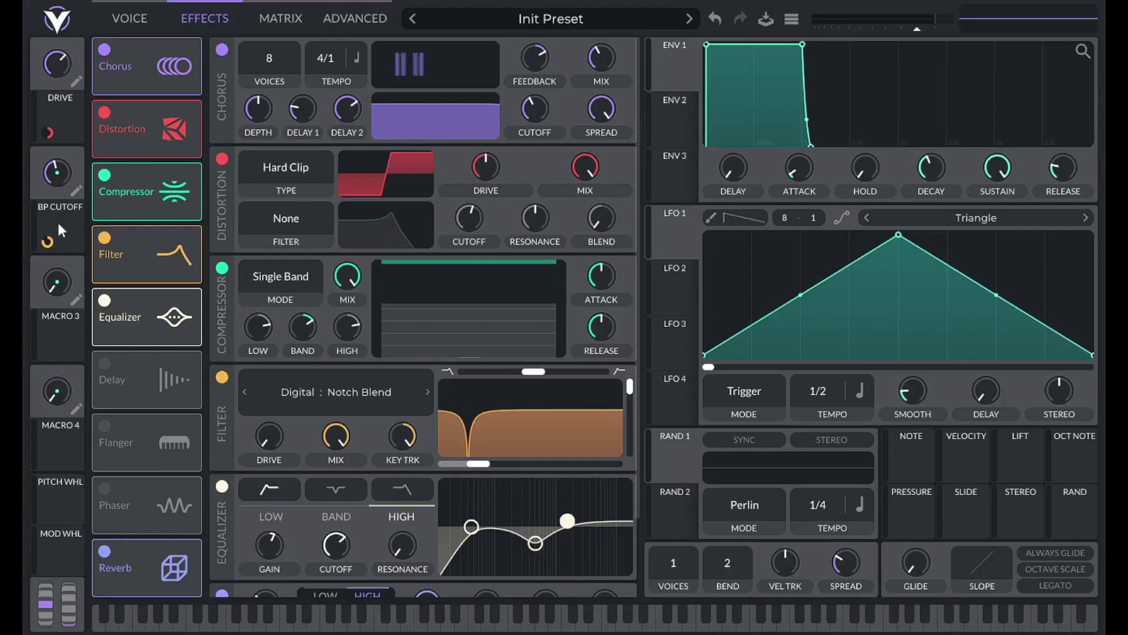
pyautogui.moveTo(54, 218); pyautogui.dragTo(99, 241)
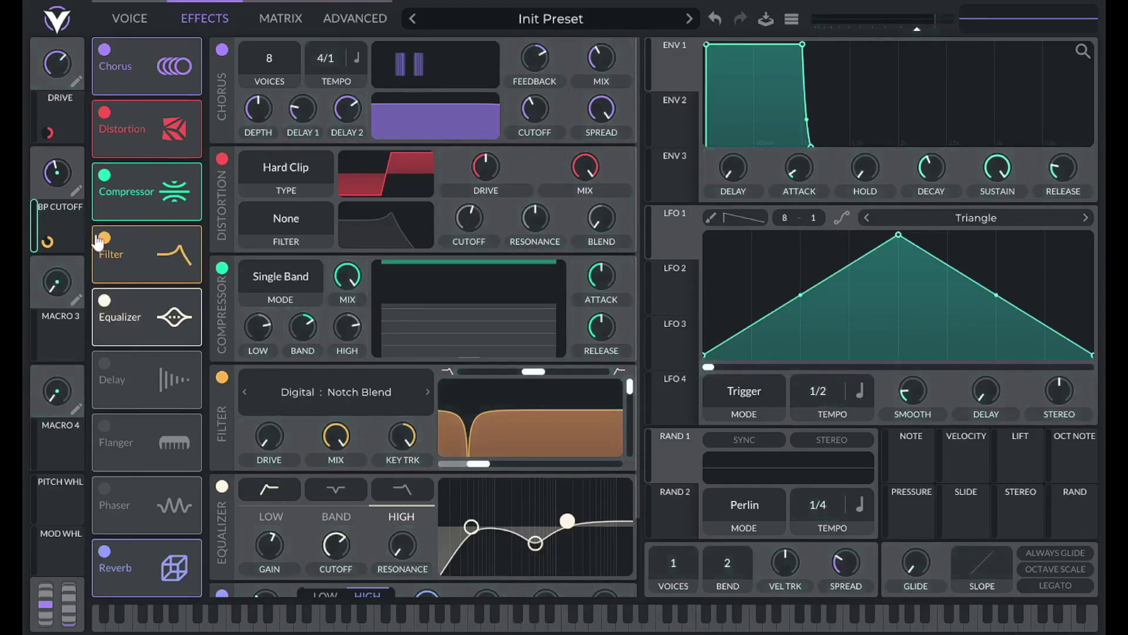
pyautogui.click(534, 543)
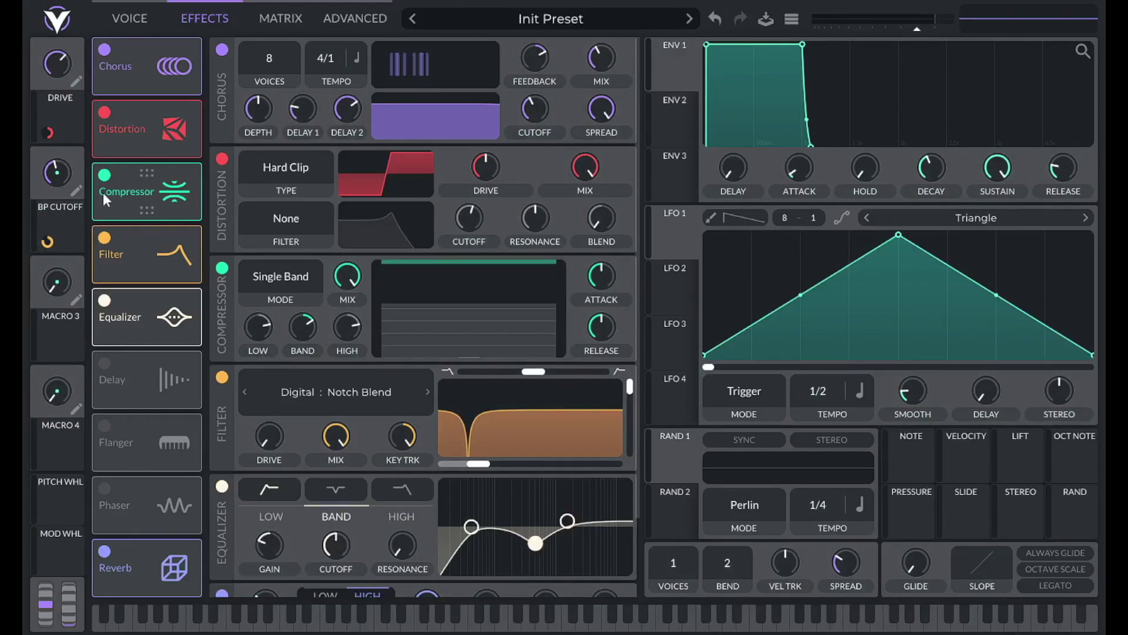
# Route BP CUTOFF to the EQ band cutoff with a modulation amount of 50
pyautogui.moveTo(48, 241); pyautogui.dragTo(335, 548)
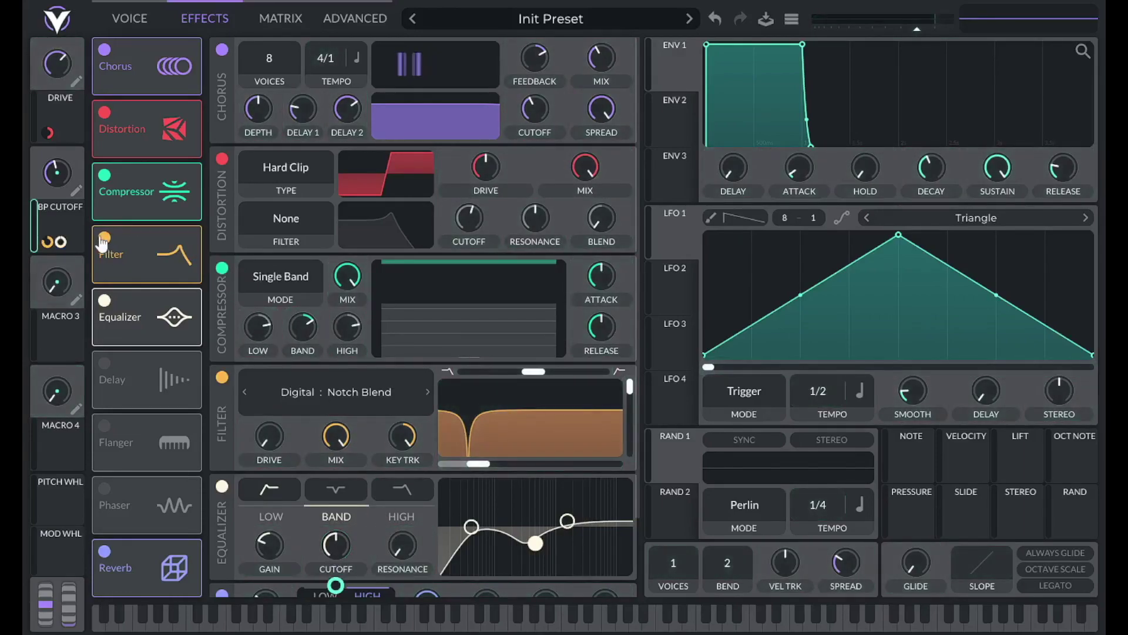
pyautogui.rightClick(61, 242)
pyautogui.click(108, 356)
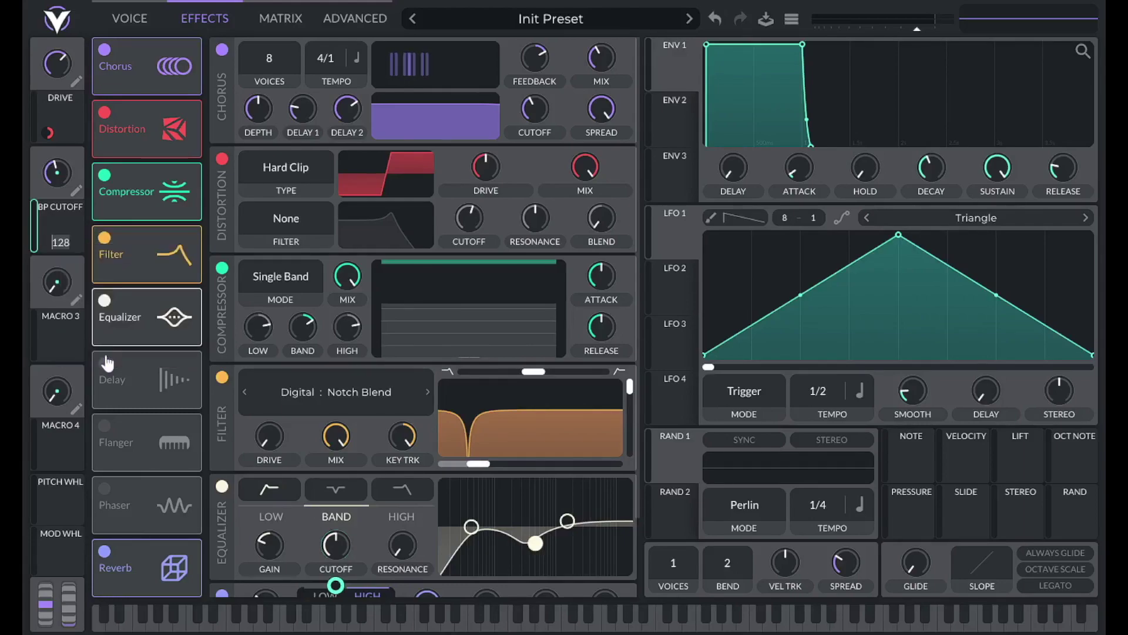
pyautogui.press('BackSpace')
pyautogui.press('BackSpace')
pyautogui.press('BackSpace')
pyautogui.write('50')
pyautogui.press('Return')
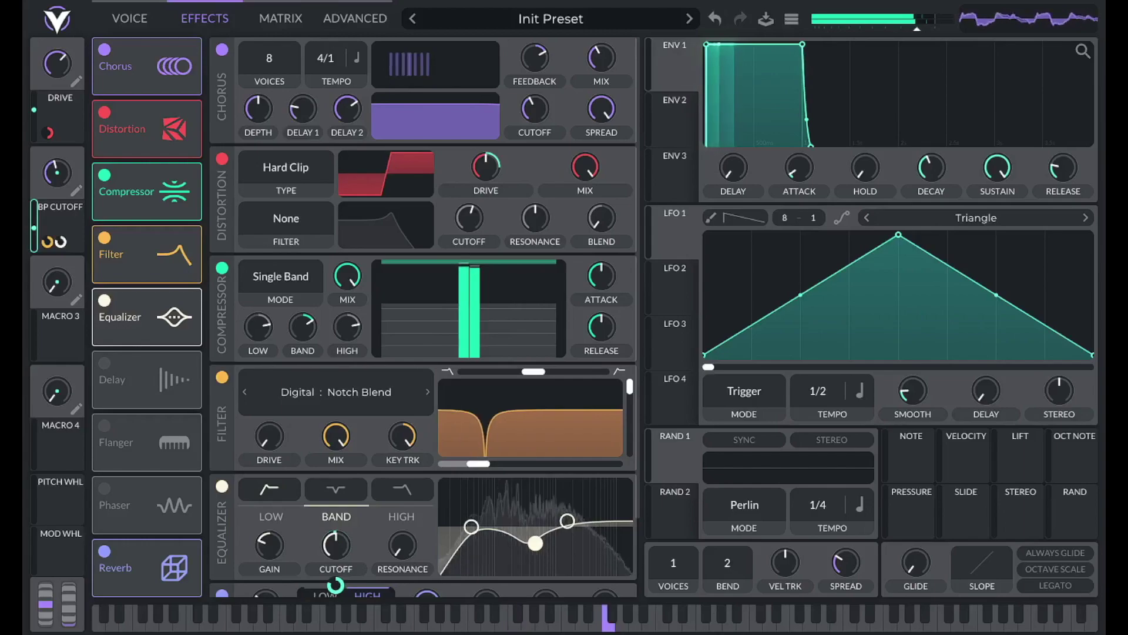
pyautogui.moveTo(165, 154)
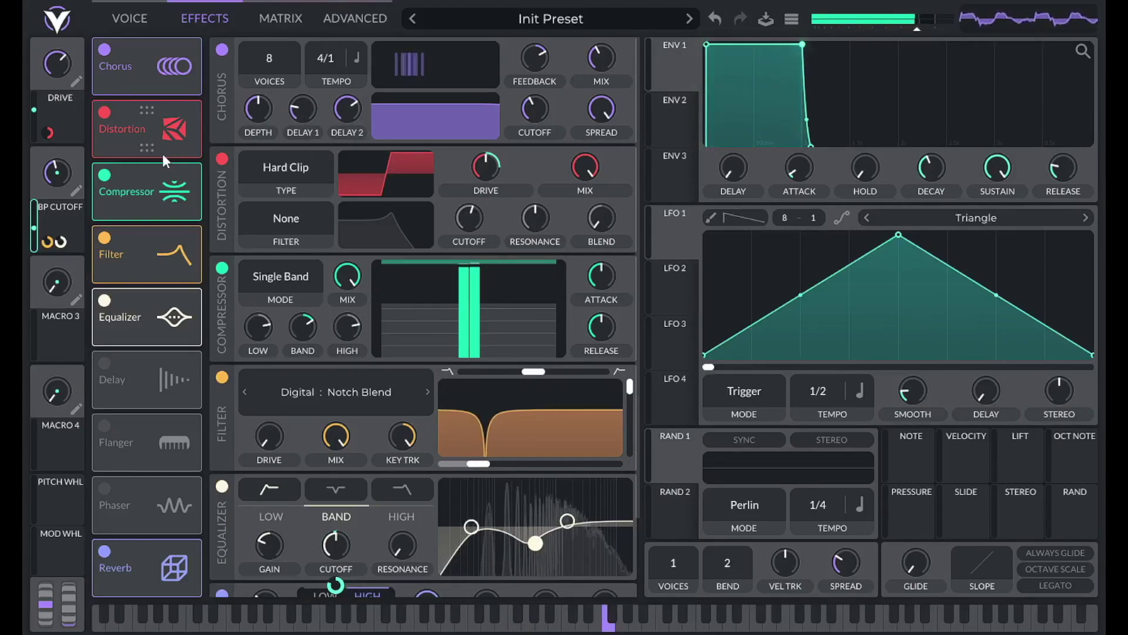
pyautogui.moveTo(145, 171)
pyautogui.moveTo(127, 135)
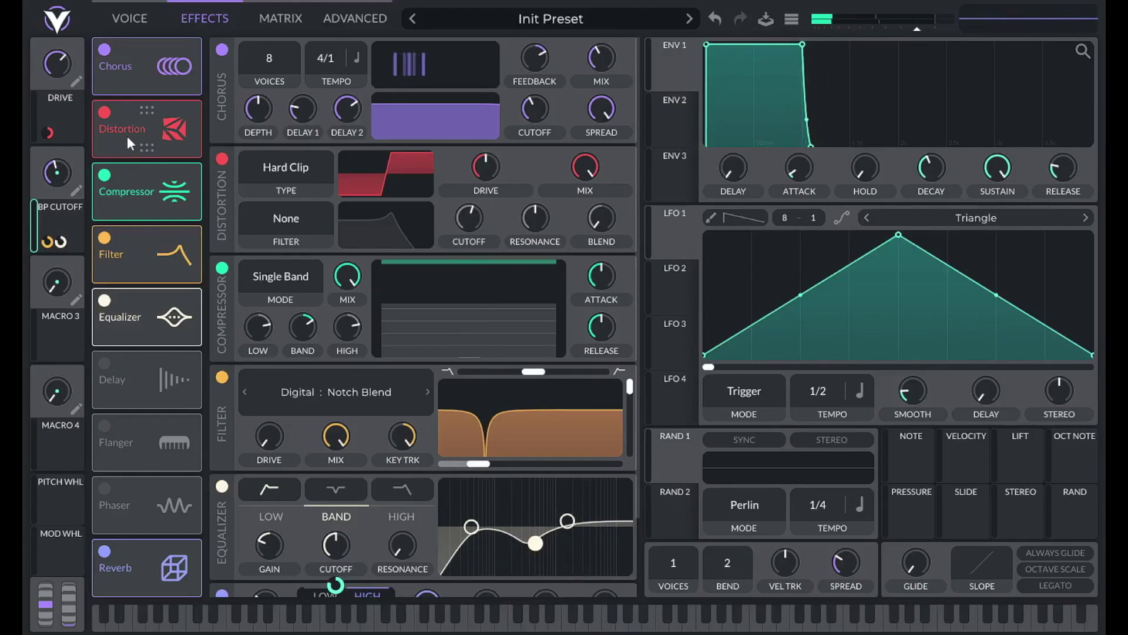
pyautogui.click(127, 20)
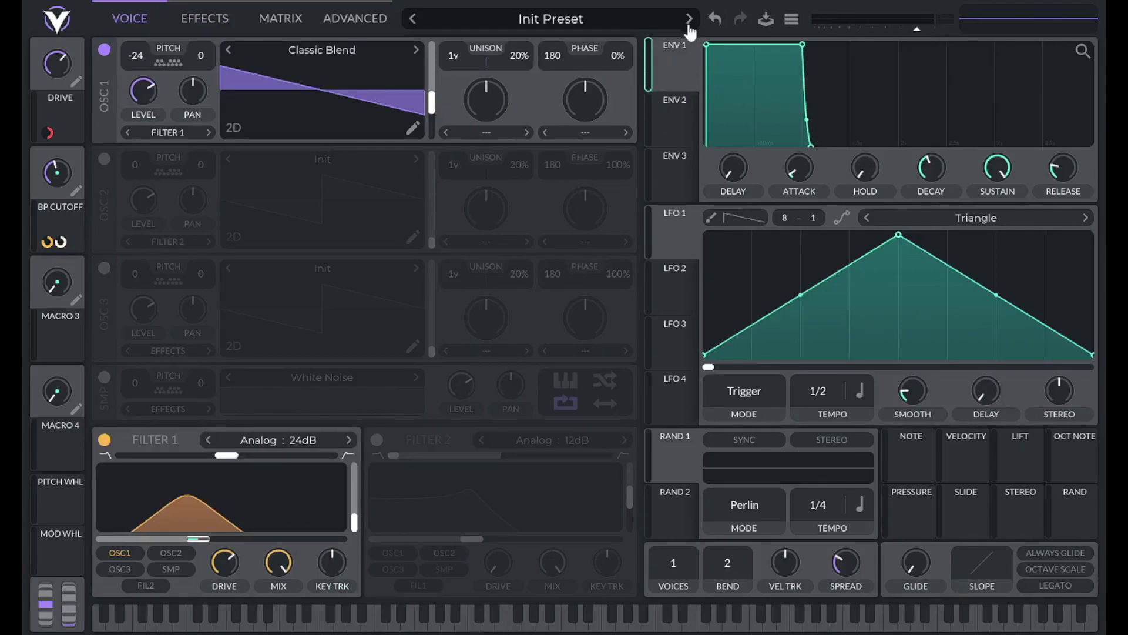
# Set ENV 1's sustain to 0.5
pyautogui.rightClick(974, 157)
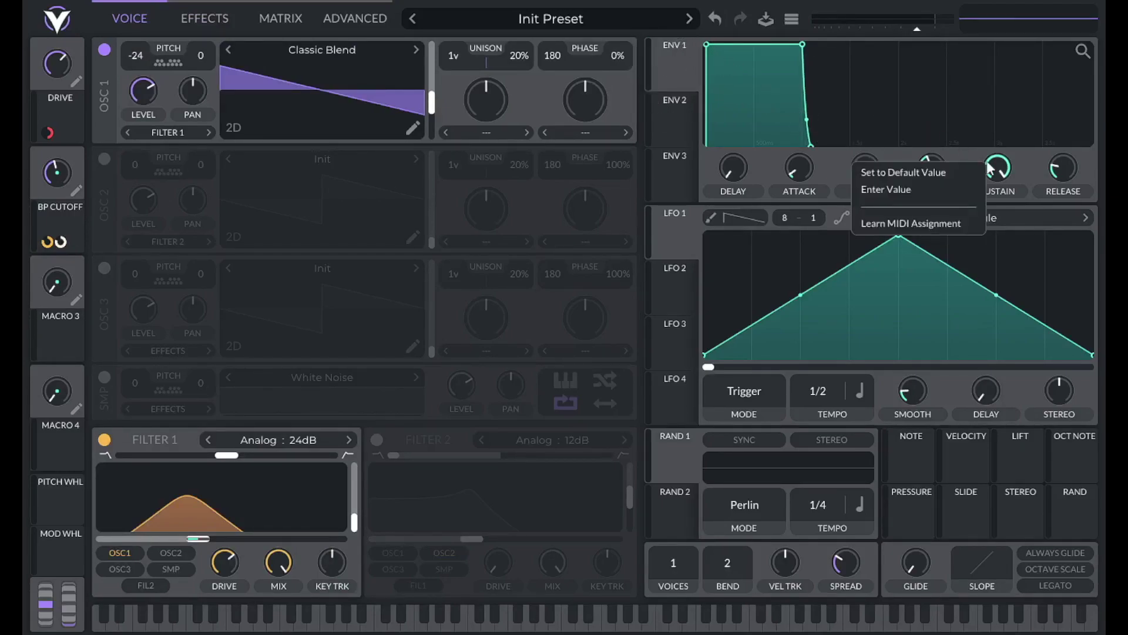
pyautogui.click(968, 189)
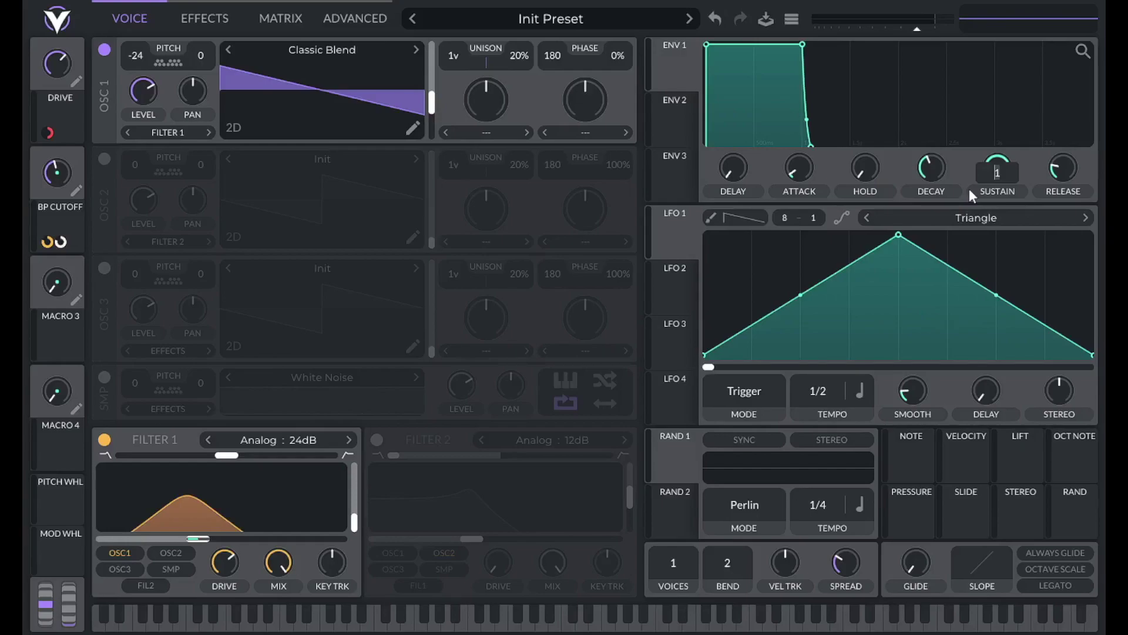
pyautogui.write('0.5')
pyautogui.press('Return')
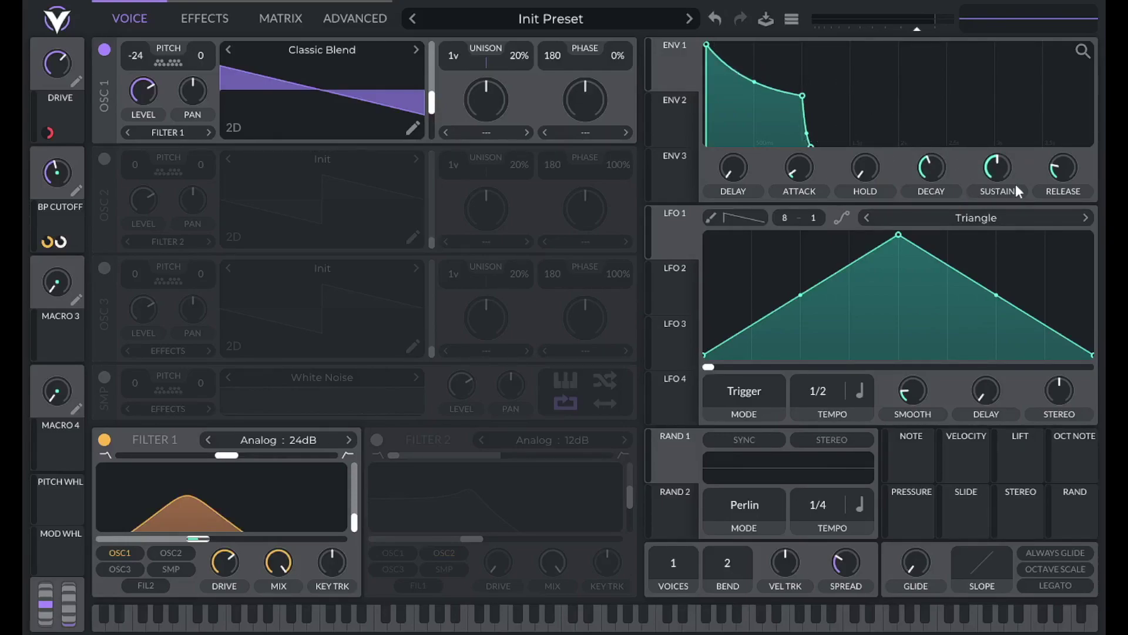
# Give ENV 2 zero sustain and a steeper decay, routed to Filter 1's cutoff
pyautogui.click(676, 106)
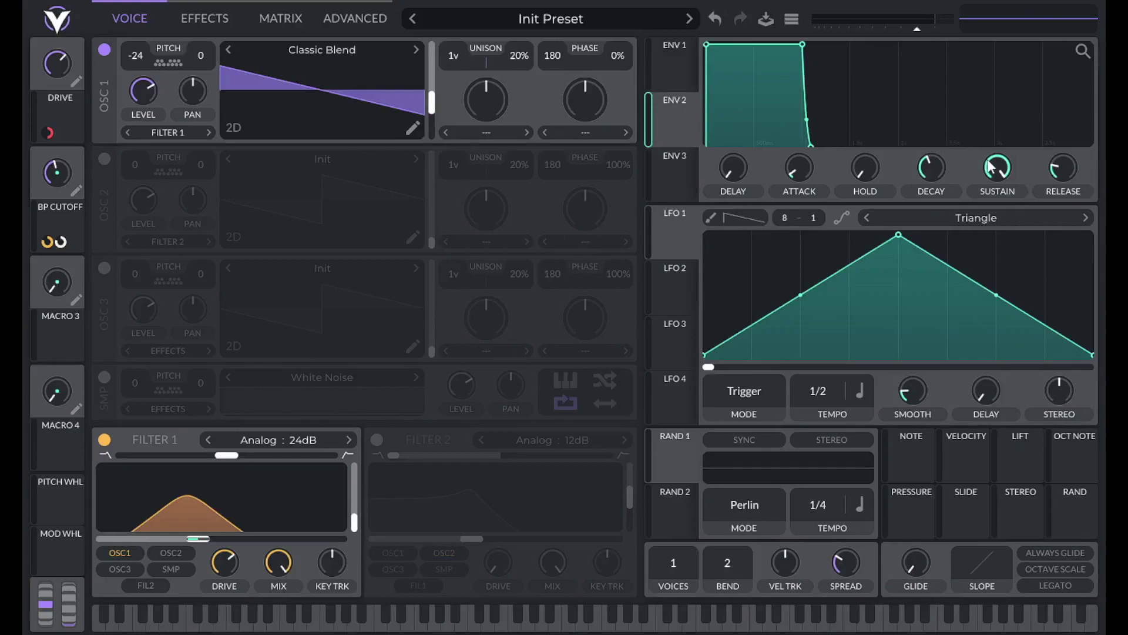
pyautogui.moveTo(998, 169); pyautogui.dragTo(962, 396)
pyautogui.moveTo(758, 115); pyautogui.dragTo(734, 148)
pyautogui.moveTo(662, 139)
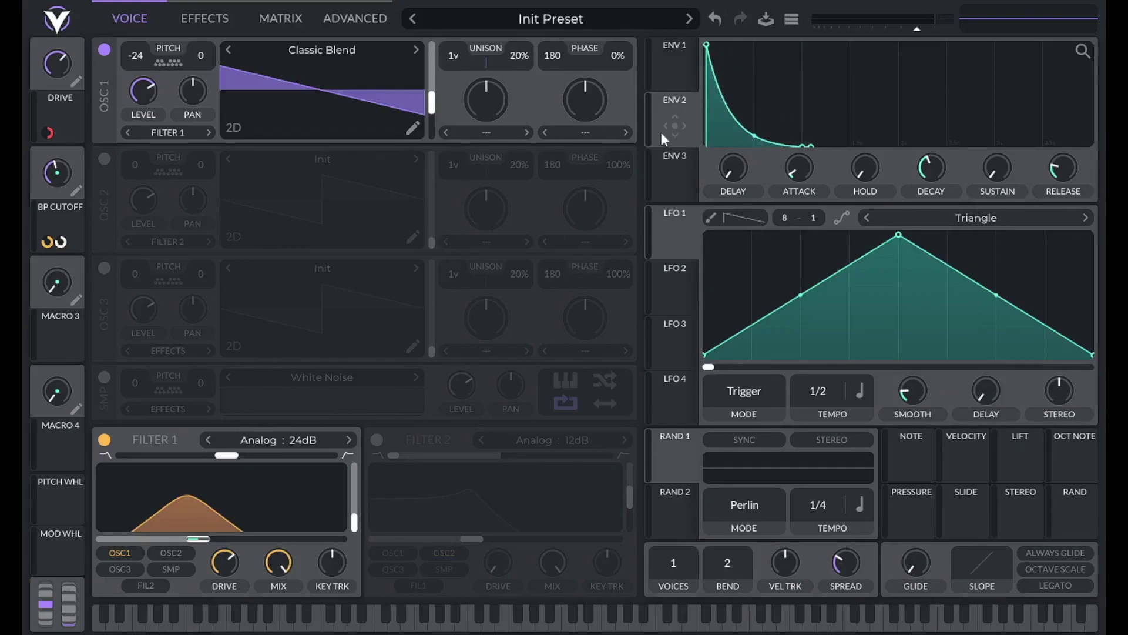
pyautogui.moveTo(669, 124); pyautogui.dragTo(210, 536)
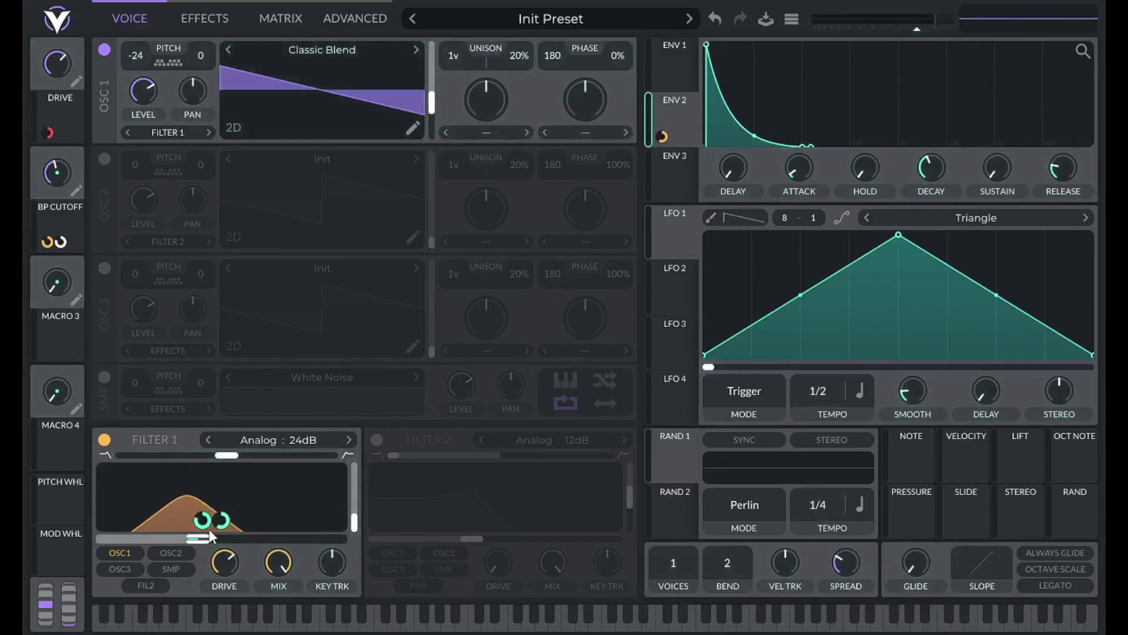
pyautogui.rightClick(662, 137)
pyautogui.click(670, 248)
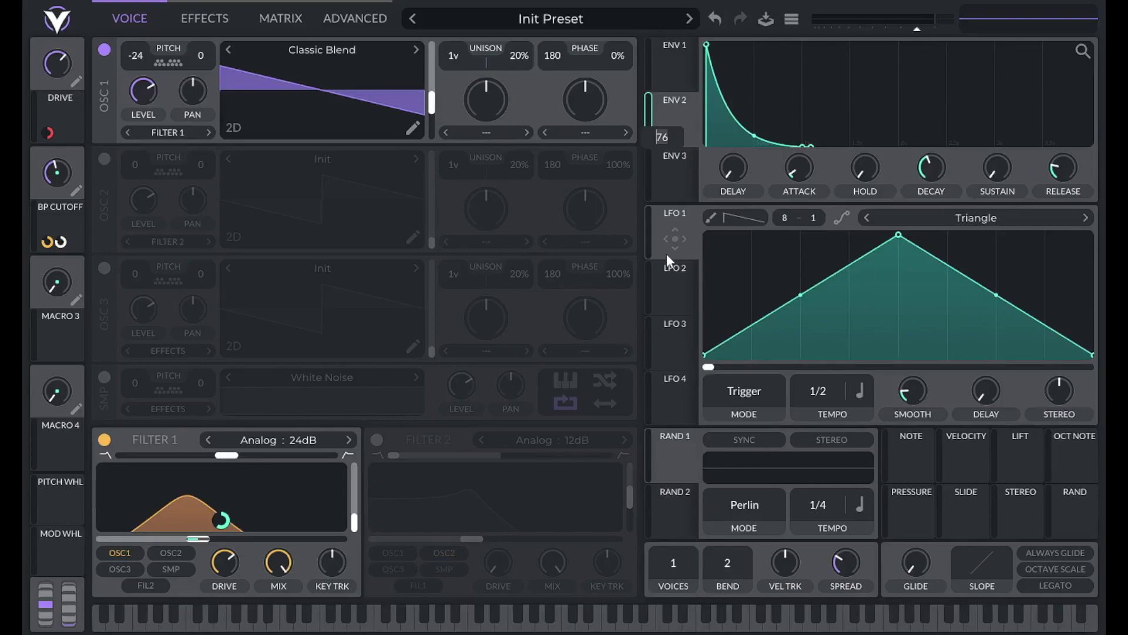
pyautogui.press('Return')
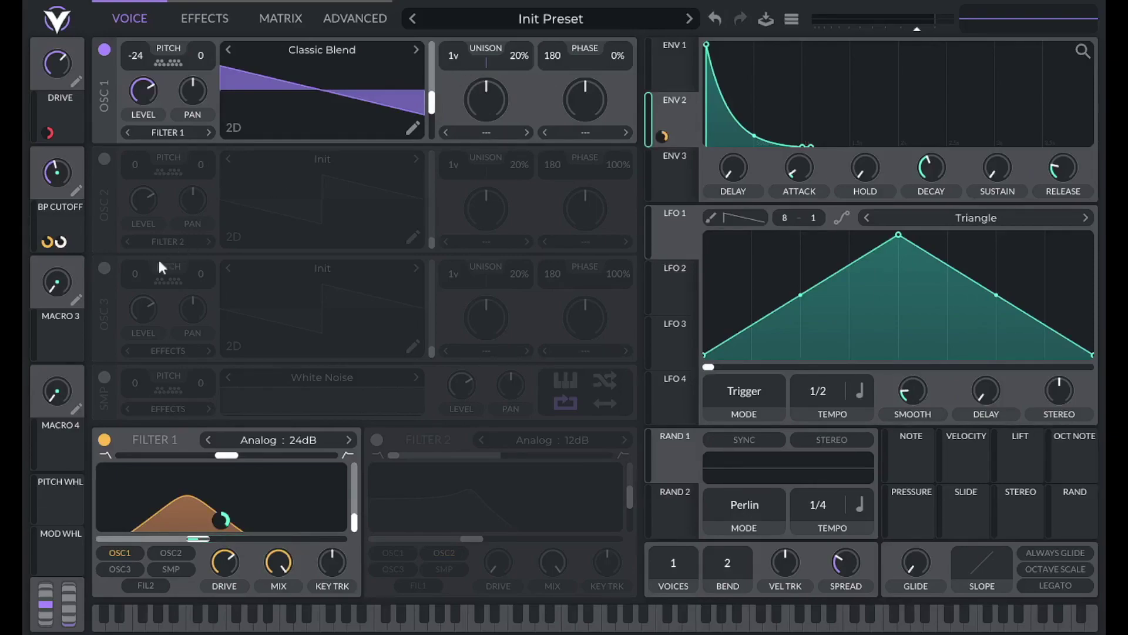
# Let Macro 3 scale ENV 2's modulation amount, name it PLUCK, and set it to 0.25
pyautogui.moveTo(47, 337); pyautogui.dragTo(661, 138)
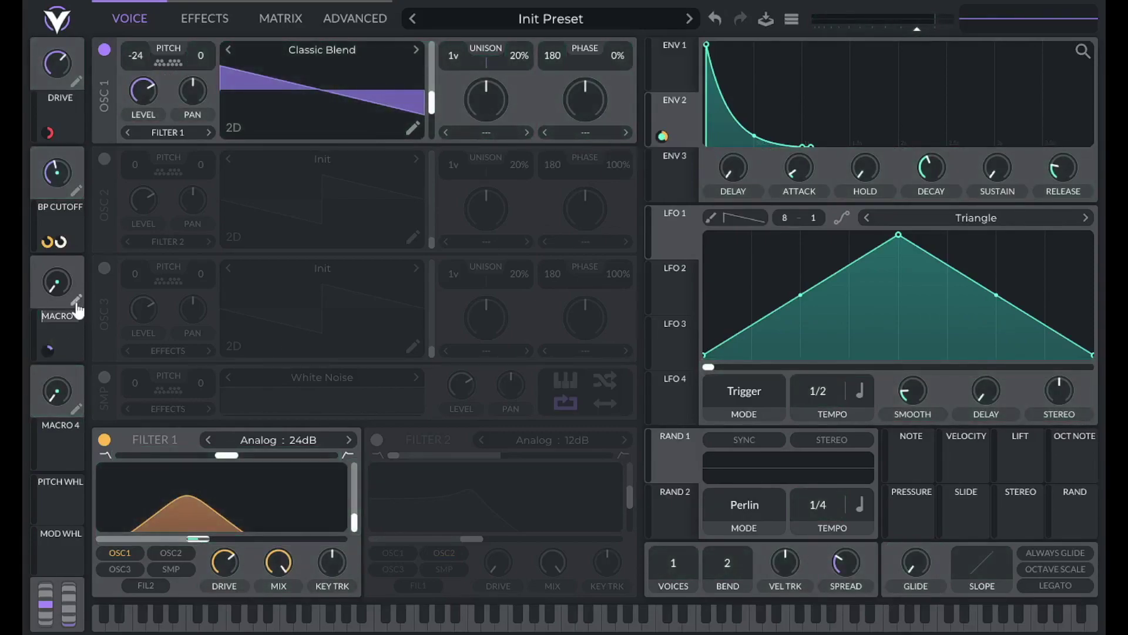
pyautogui.write('pluck')
pyautogui.press('Return')
pyautogui.rightClick(57, 272)
pyautogui.click(67, 300)
# Enable OSC 2 with the Classic Blend wavetable, routed to Direct Out
pyautogui.click(104, 159)
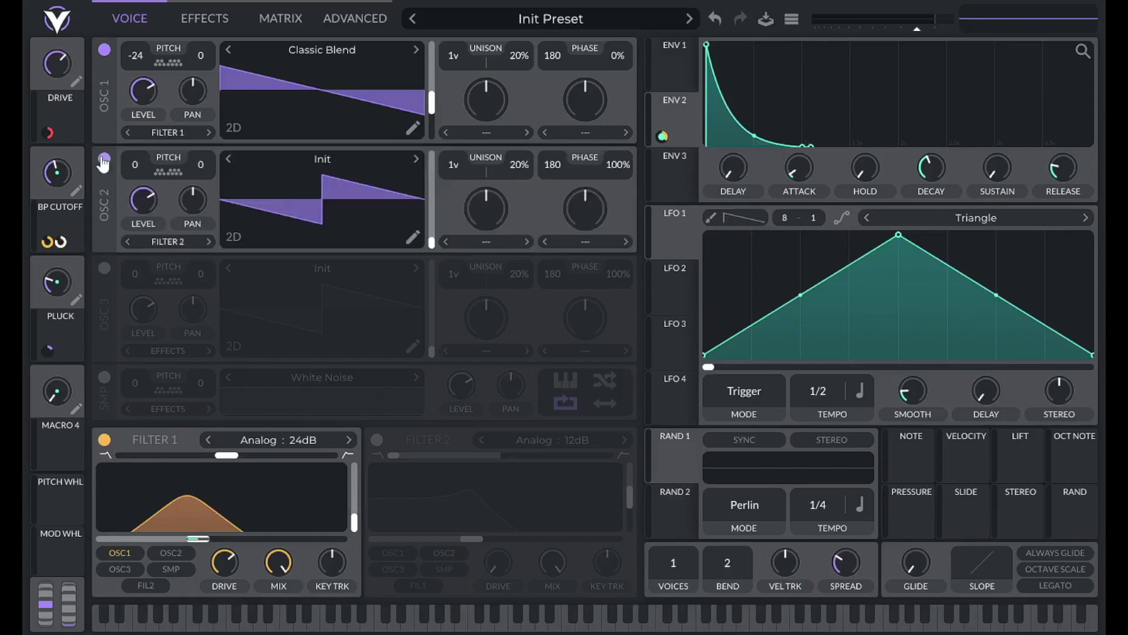
pyautogui.click(318, 155)
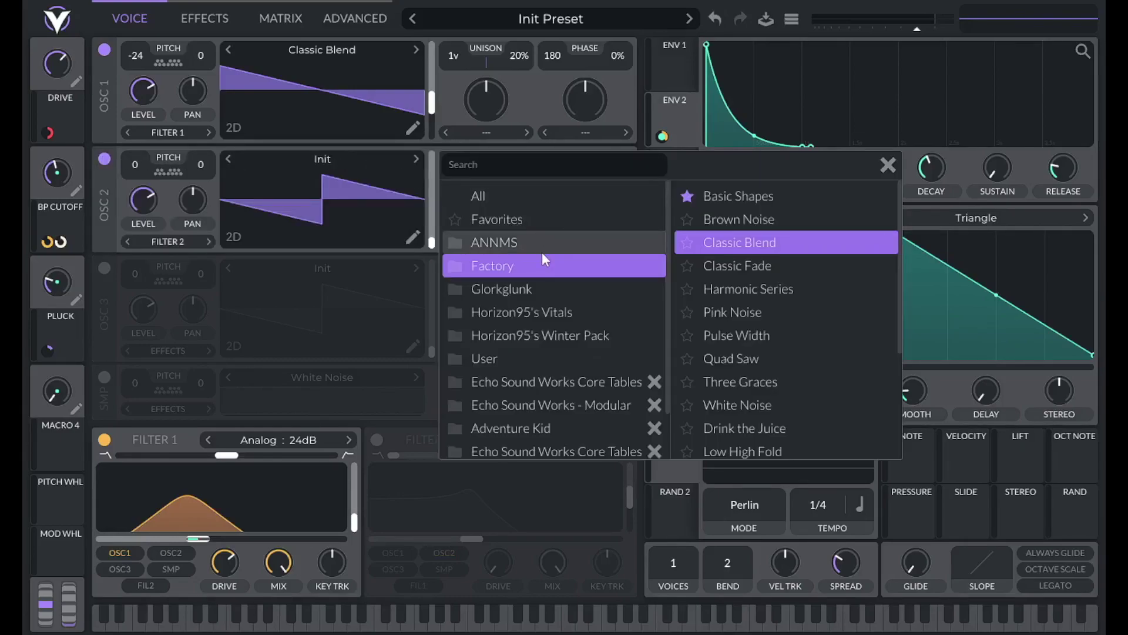
pyautogui.click(781, 241)
pyautogui.click(887, 165)
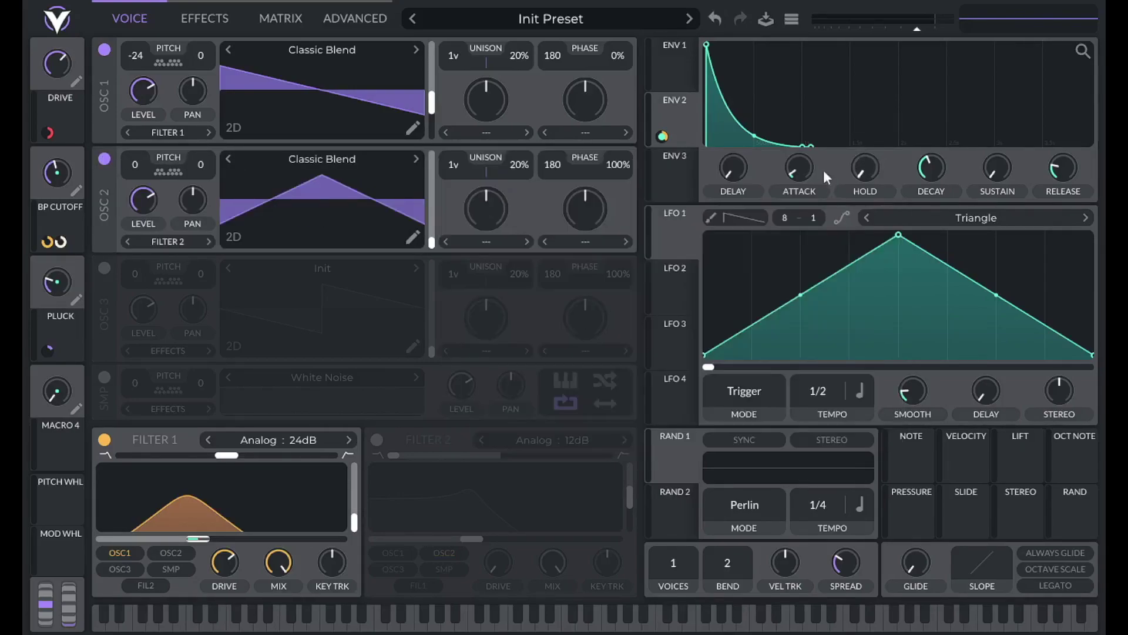
pyautogui.moveTo(432, 242); pyautogui.dragTo(432, 236)
pyautogui.click(151, 243)
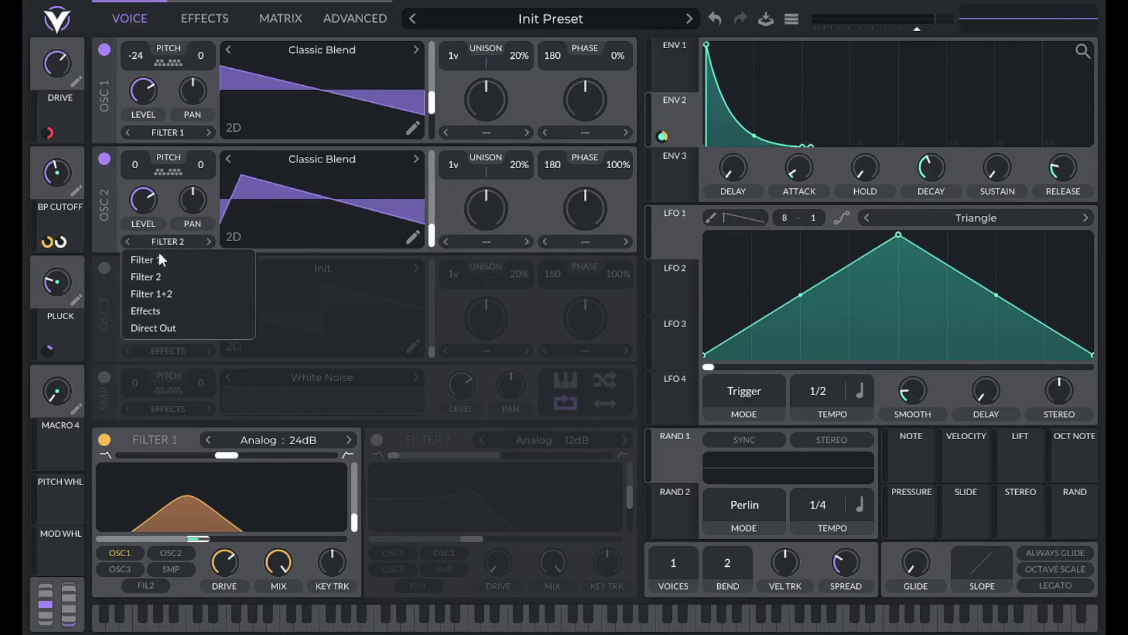
pyautogui.click(161, 327)
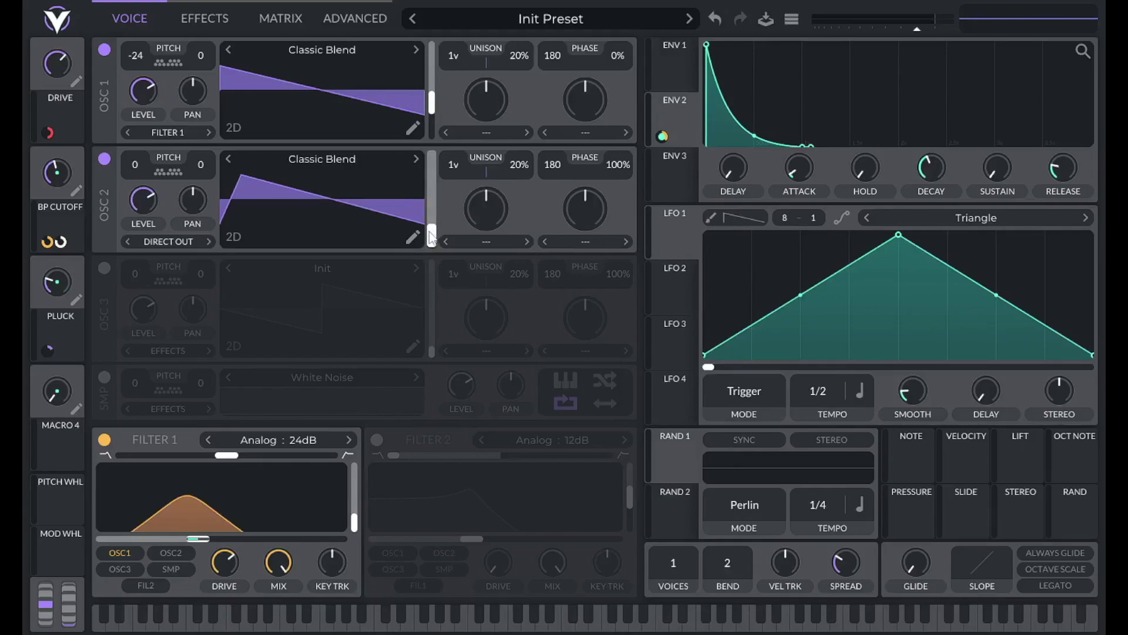
# Set OSC 2's wavetable frame to 14
pyautogui.moveTo(432, 238)
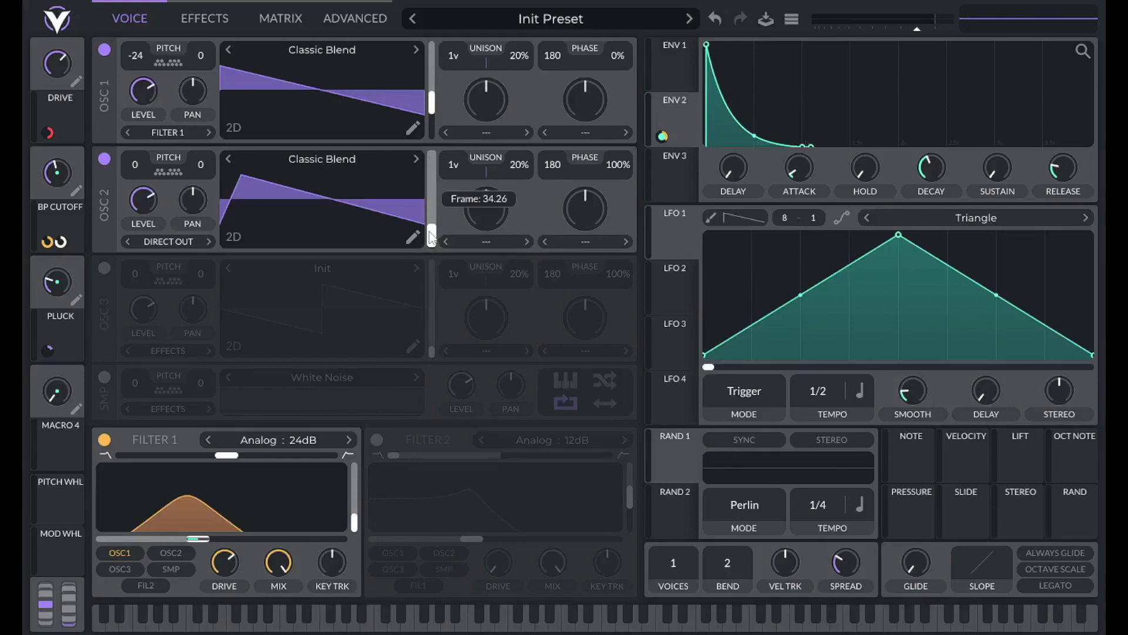
pyautogui.moveTo(432, 238); pyautogui.dragTo(424, 198)
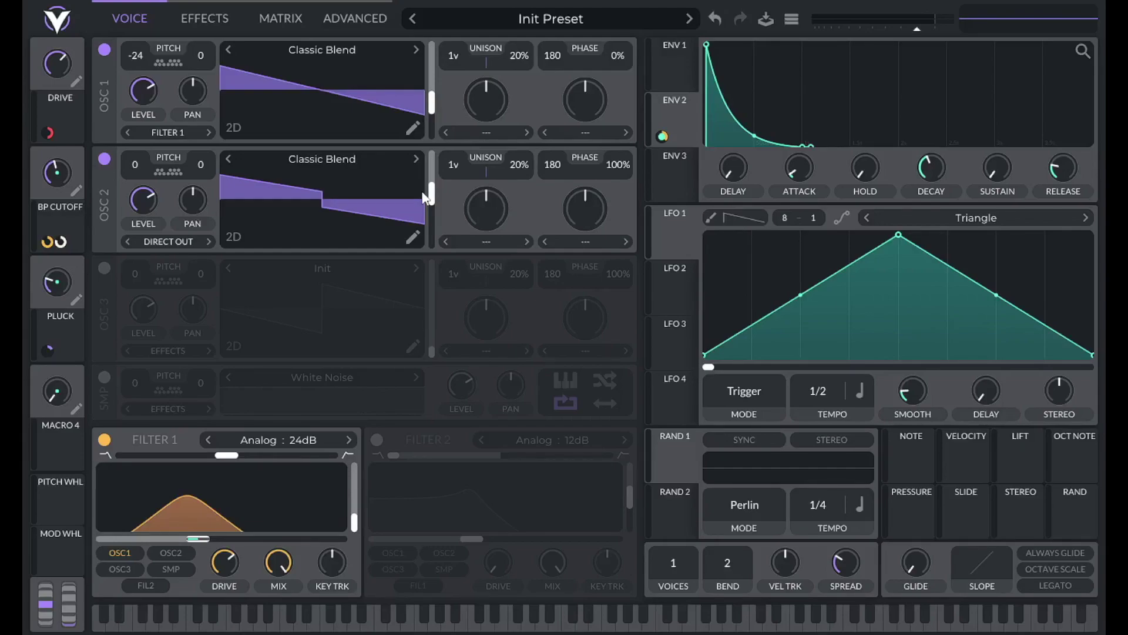
pyautogui.moveTo(424, 197); pyautogui.dragTo(431, 194)
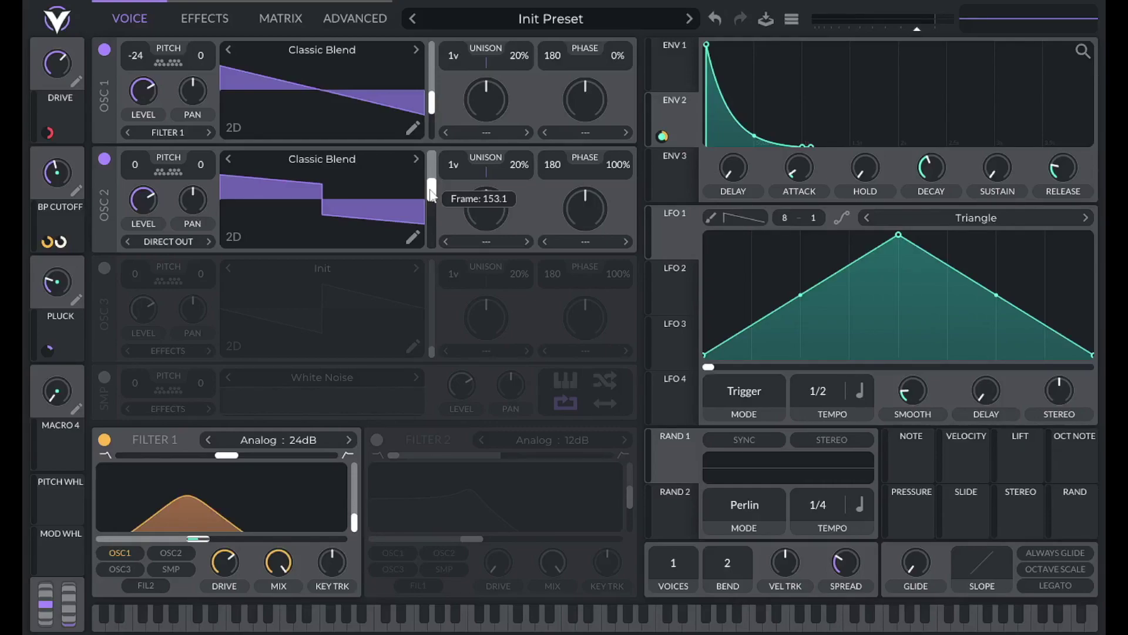
pyautogui.rightClick(430, 194)
pyautogui.click(447, 219)
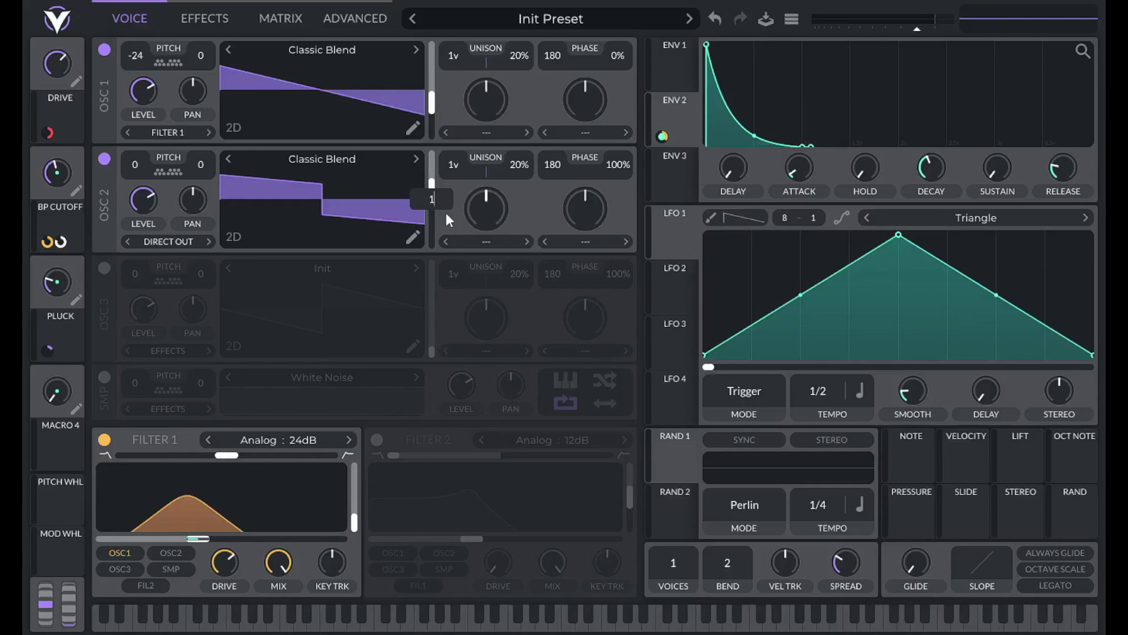
pyautogui.write('148')
pyautogui.press('Return')
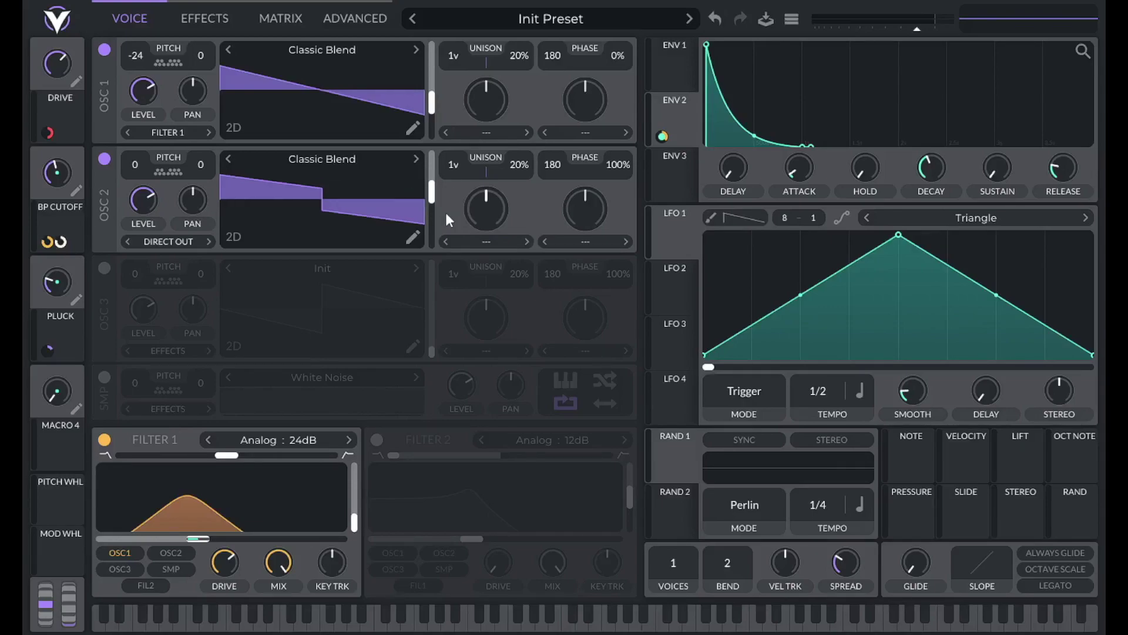
# Turn OSC 1 off and set OSC 2's phase randomization to 0%
pyautogui.click(105, 50)
pyautogui.click(343, 20)
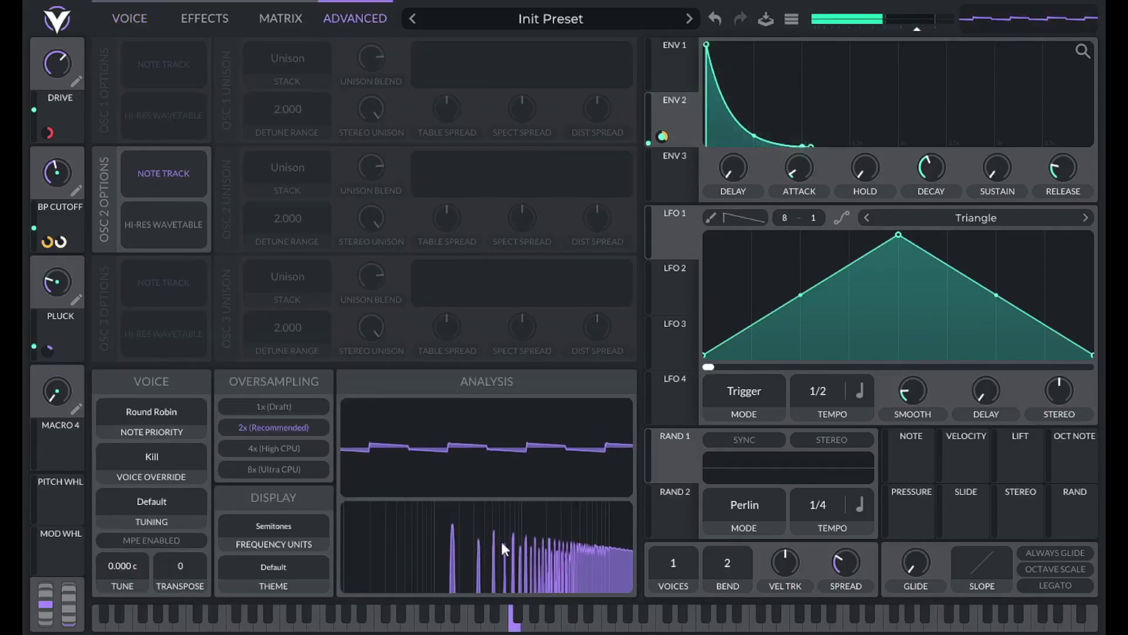
pyautogui.click(130, 18)
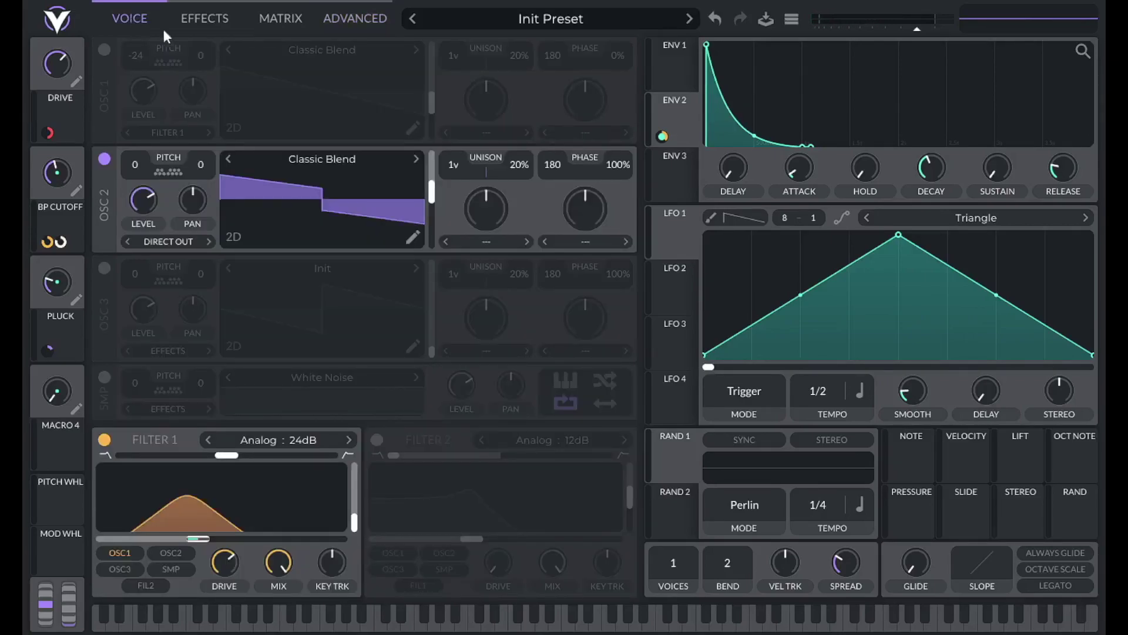
pyautogui.moveTo(607, 160); pyautogui.dragTo(608, 194)
pyautogui.click(358, 18)
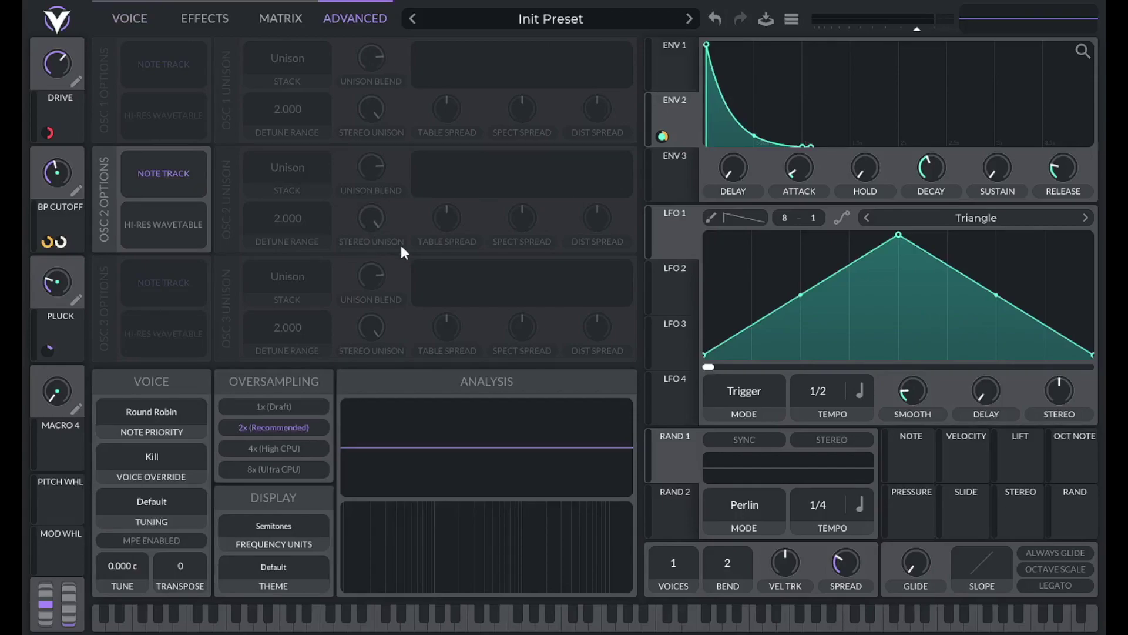
pyautogui.click(139, 20)
# Give OSC 2 a Low Pass spectral morph of 25 and check the Advanced analysis
pyautogui.click(485, 241)
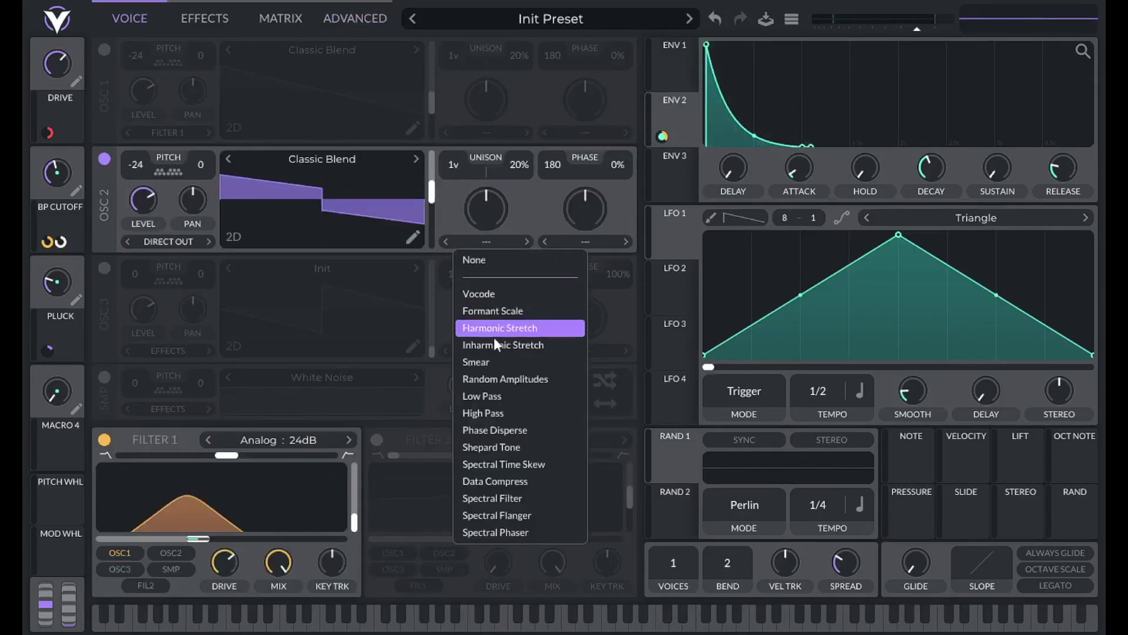
pyautogui.click(491, 395)
pyautogui.rightClick(477, 207)
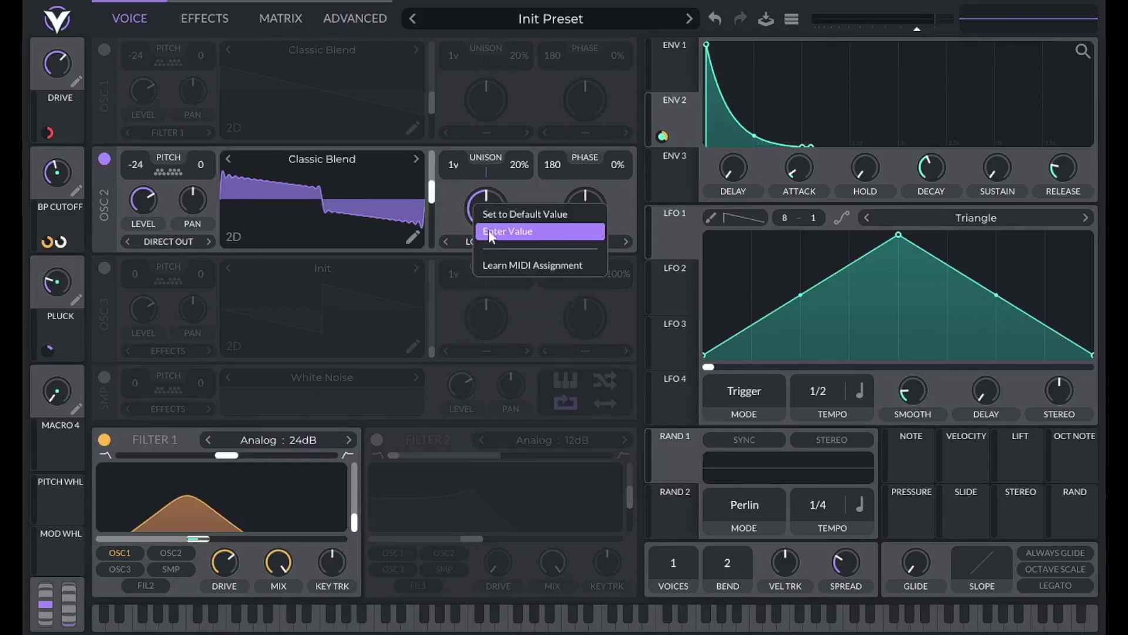
pyautogui.click(492, 232)
pyautogui.write('25')
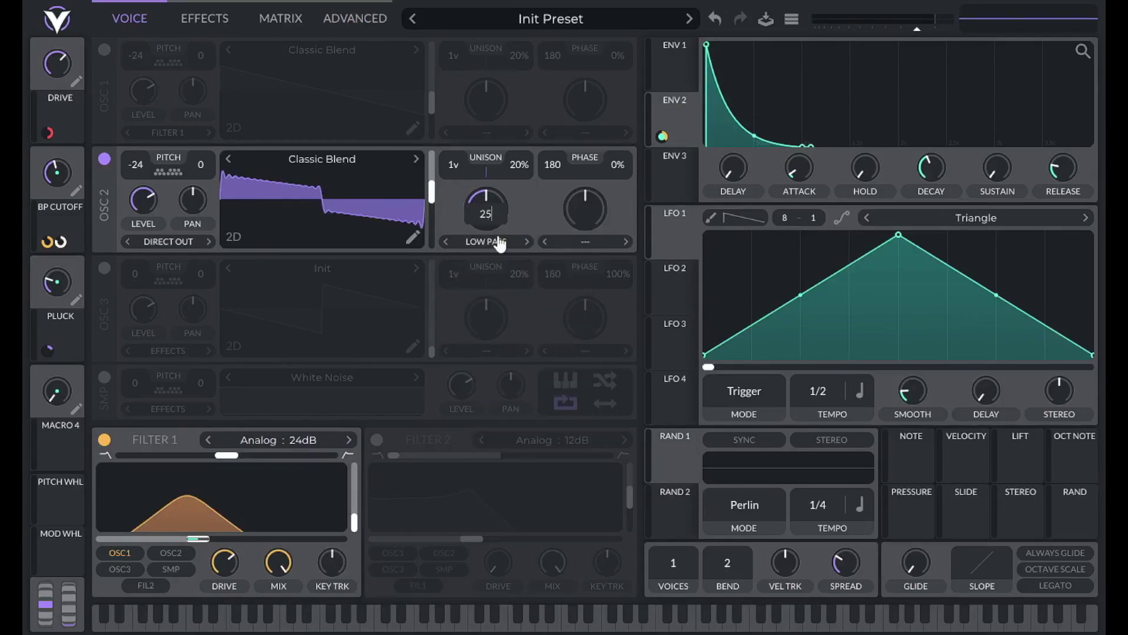
pyautogui.press('Return')
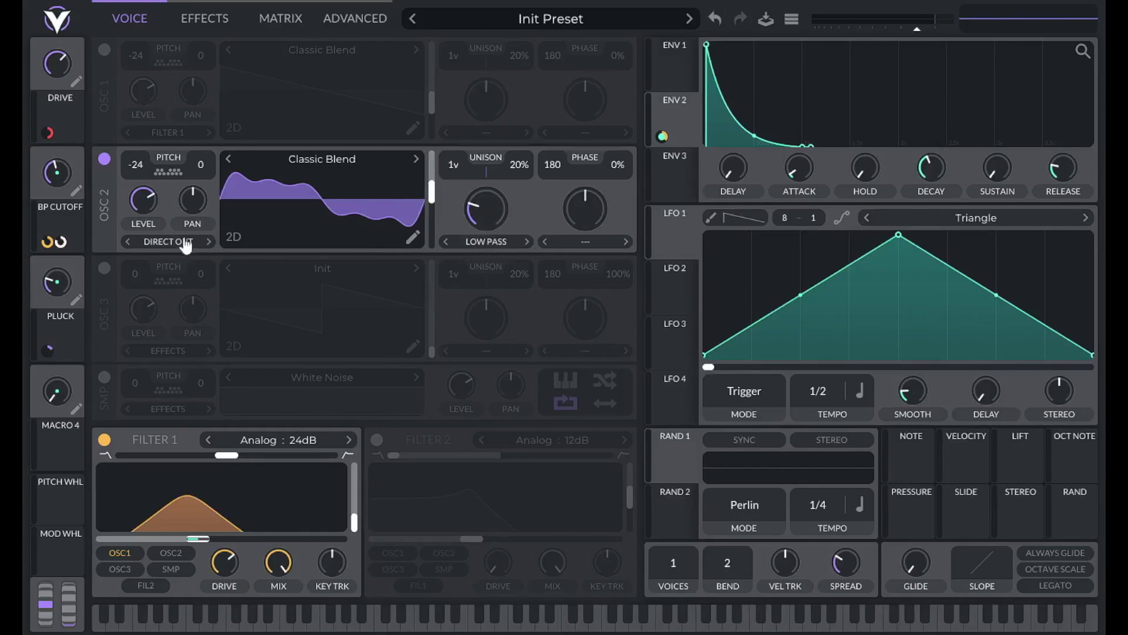
pyautogui.moveTo(264, 520)
pyautogui.click(340, 21)
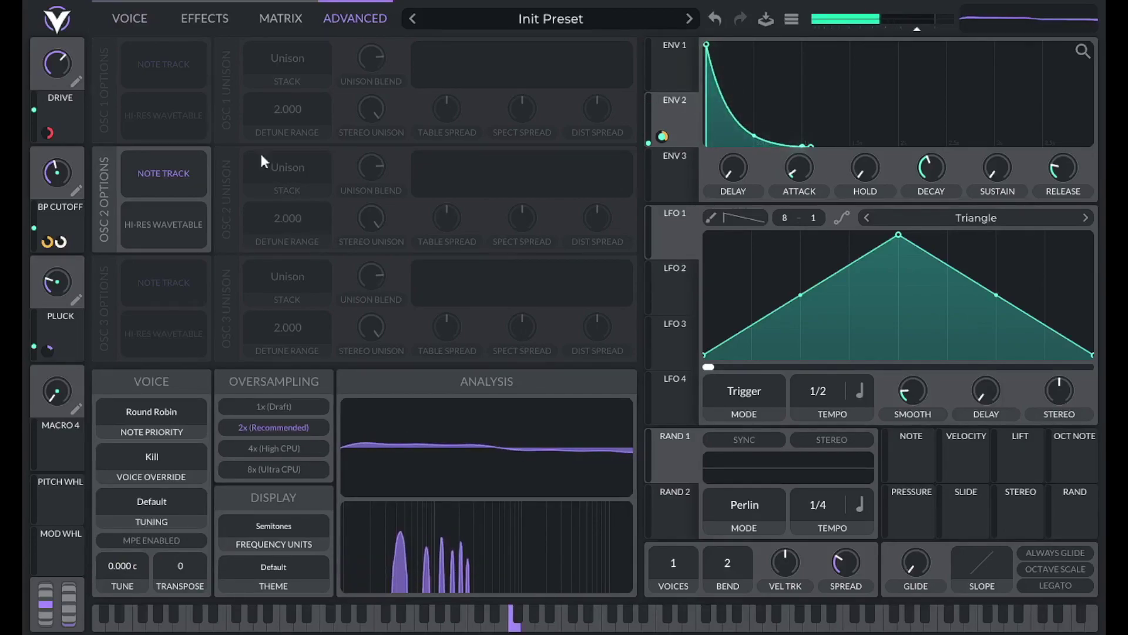
pyautogui.click(154, 15)
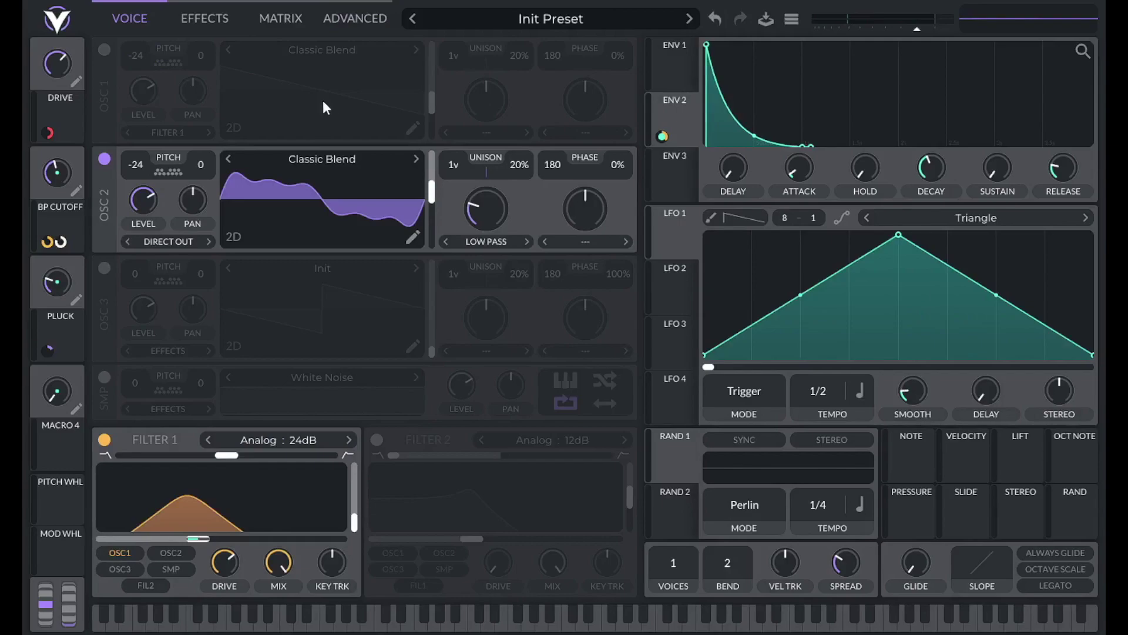
# Enable OSC 3 with the Basic Shapes wavetable and 0% phase randomization
pyautogui.click(104, 268)
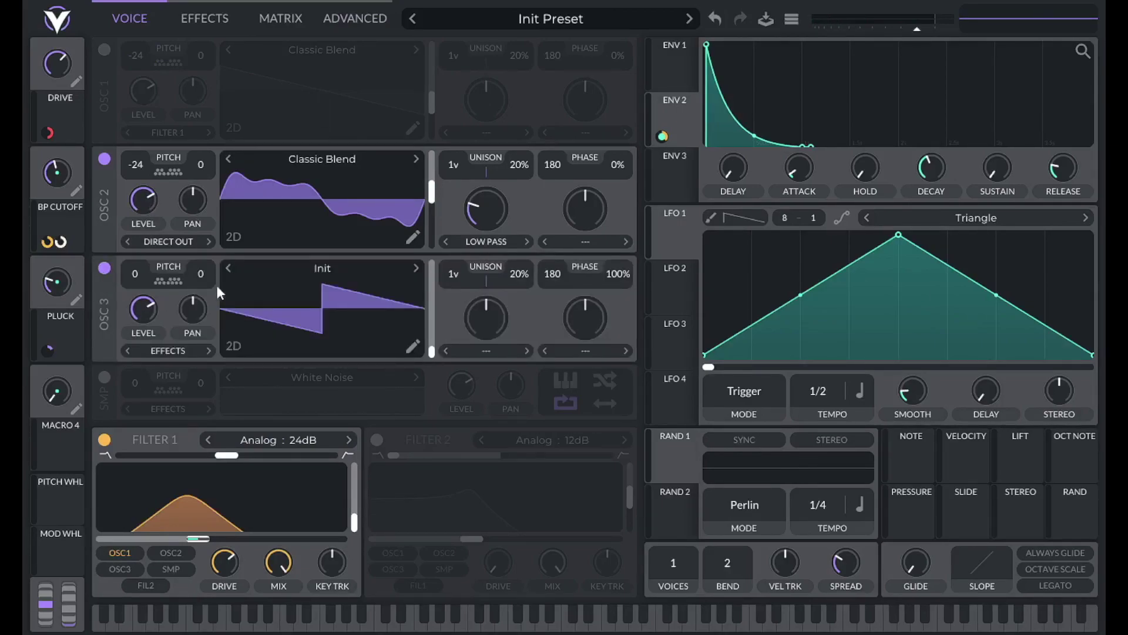
pyautogui.click(333, 266)
pyautogui.click(756, 304)
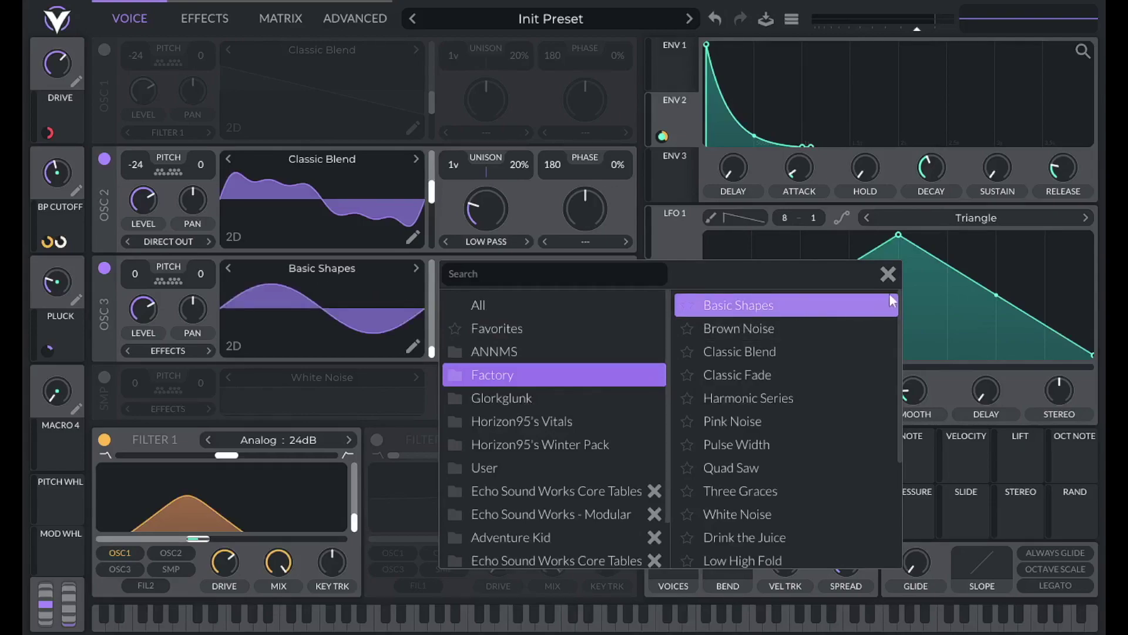
pyautogui.click(891, 276)
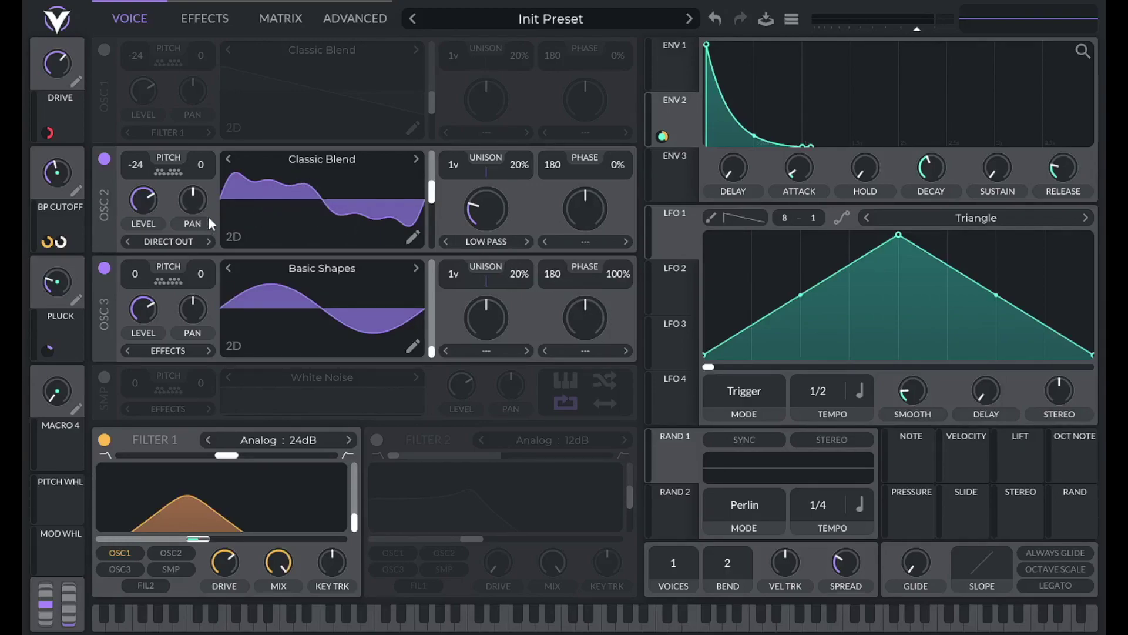
pyautogui.doubleClick(617, 274)
# Tie OSC 3's level to Macro 4 named sub, lower master volume, and enable OSC 1
pyautogui.moveTo(47, 459); pyautogui.dragTo(83, 399)
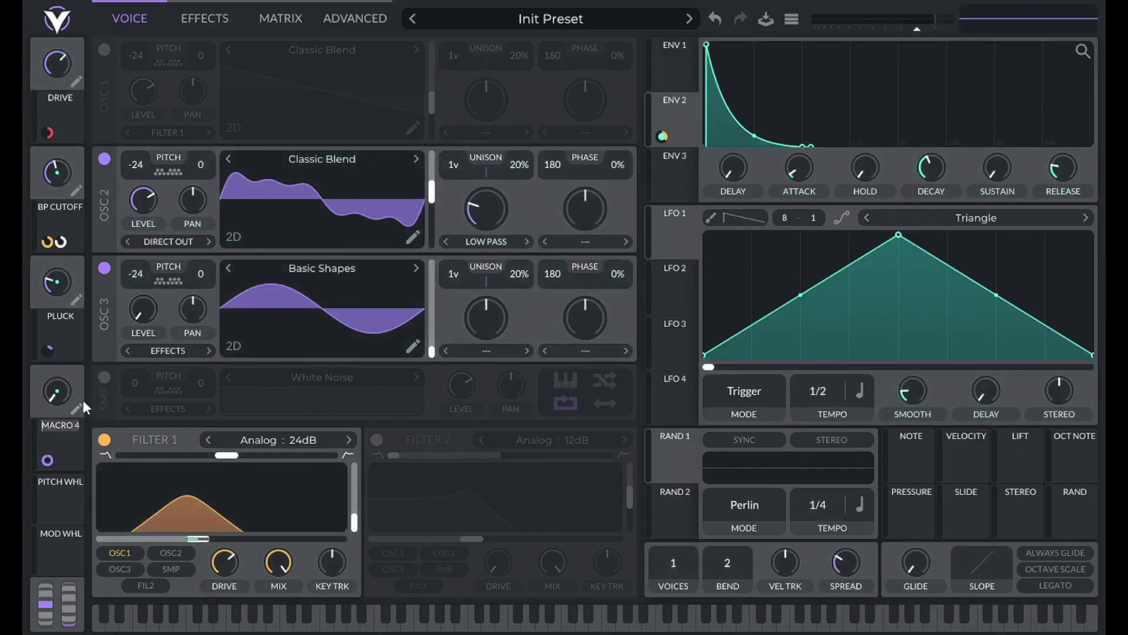
pyautogui.write('sub')
pyautogui.moveTo(916, 27); pyautogui.dragTo(888, 33)
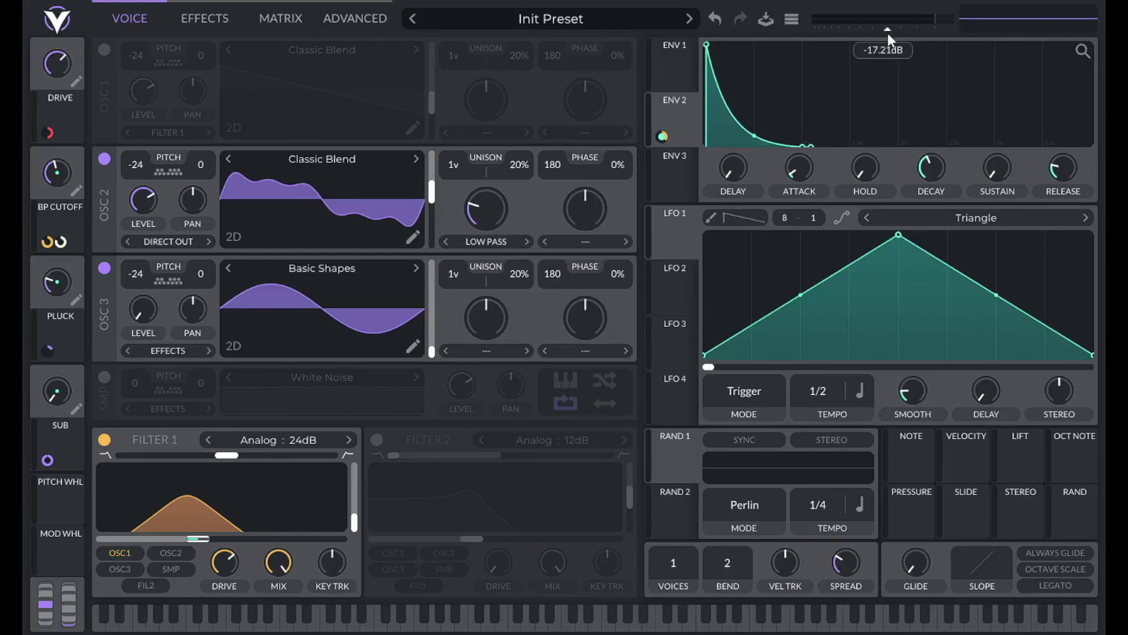
pyautogui.click(101, 50)
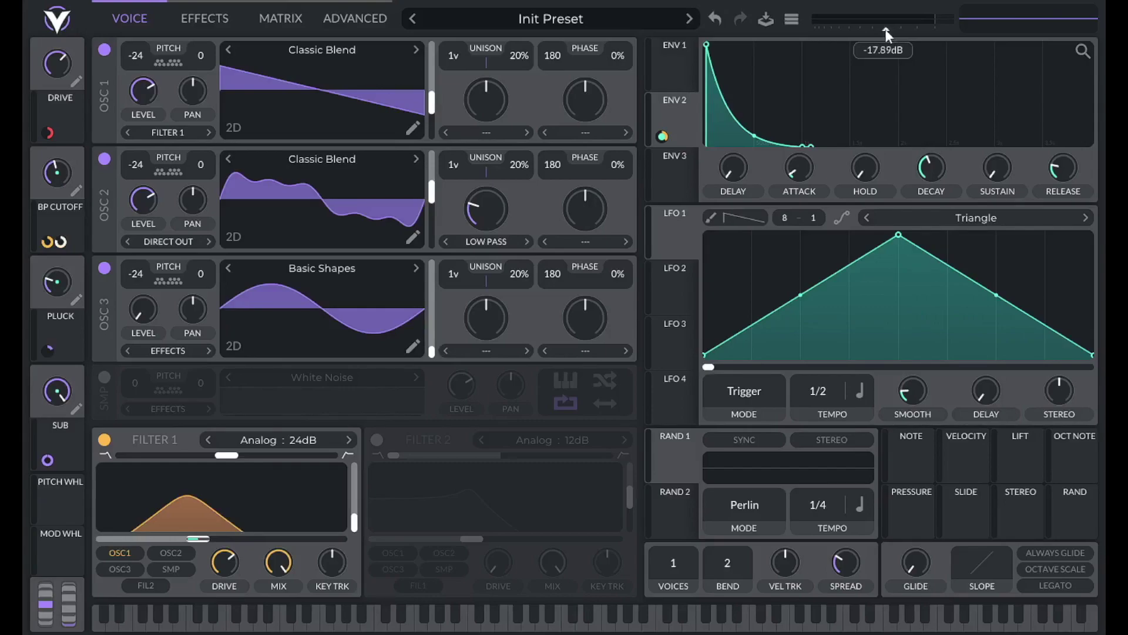
# Route OSC 3's output to Direct Out
pyautogui.scroll(3, 887, 34)
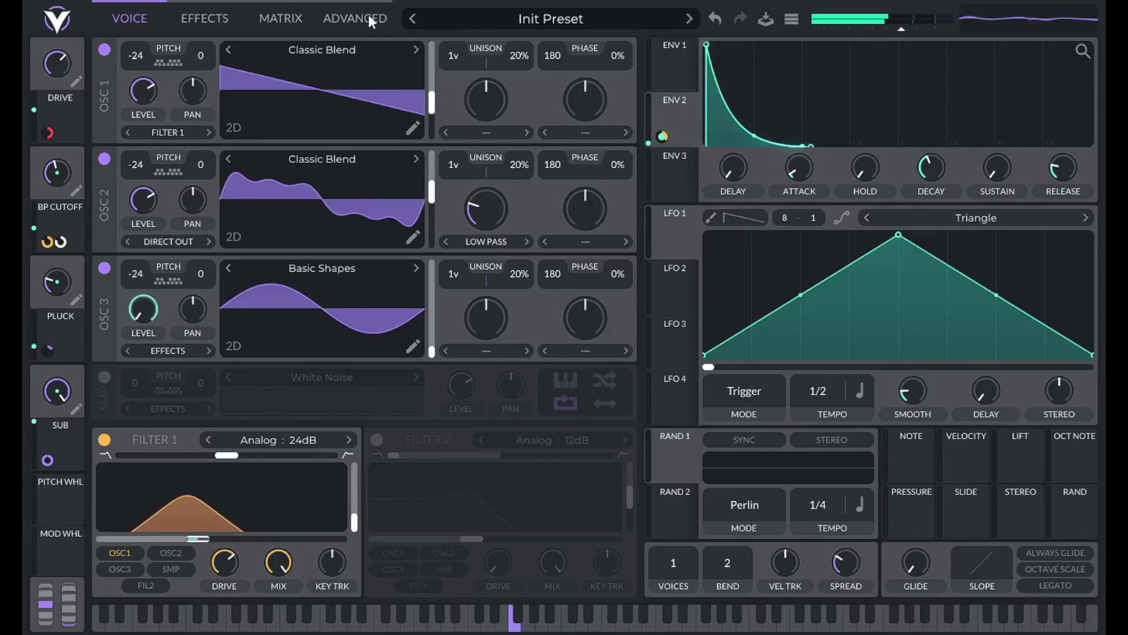
pyautogui.click(168, 350)
pyautogui.click(172, 434)
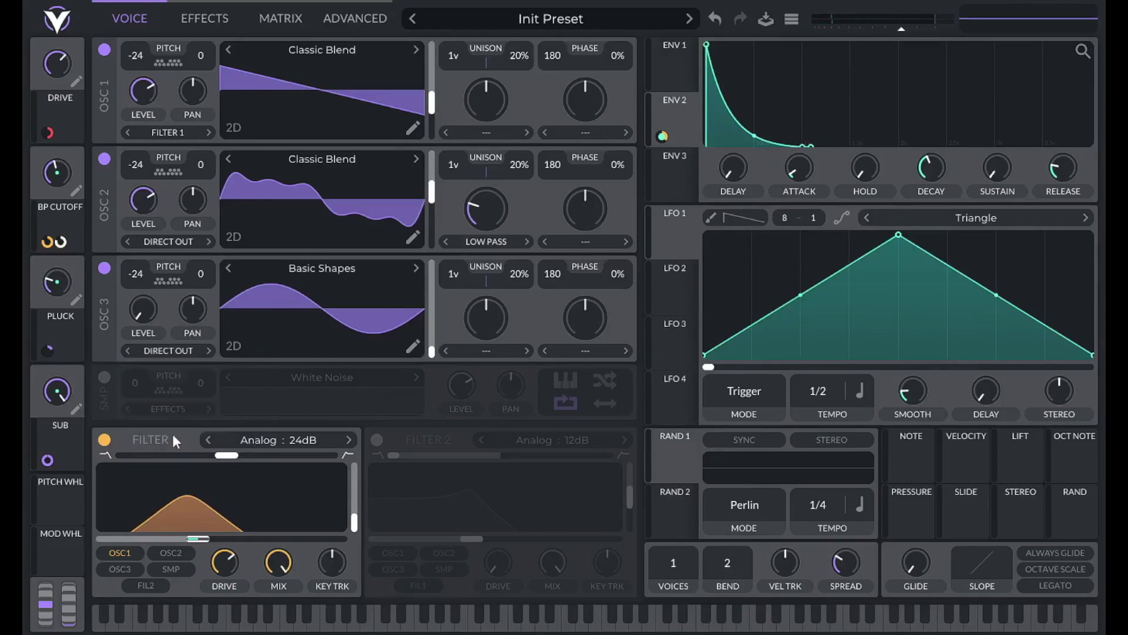
pyautogui.click(355, 13)
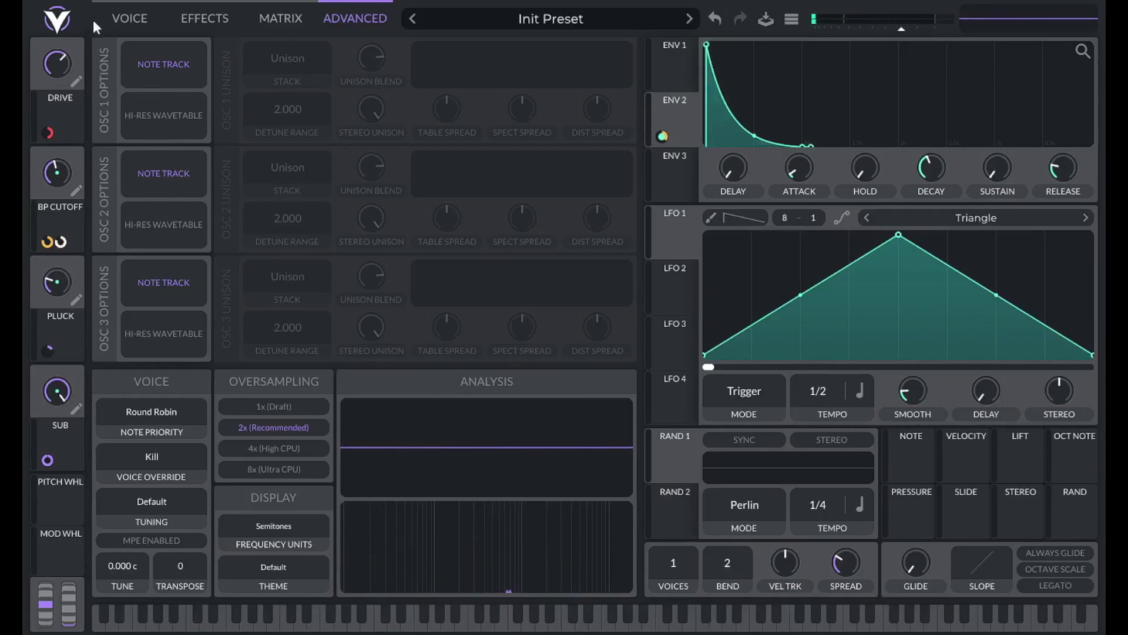
pyautogui.click(125, 26)
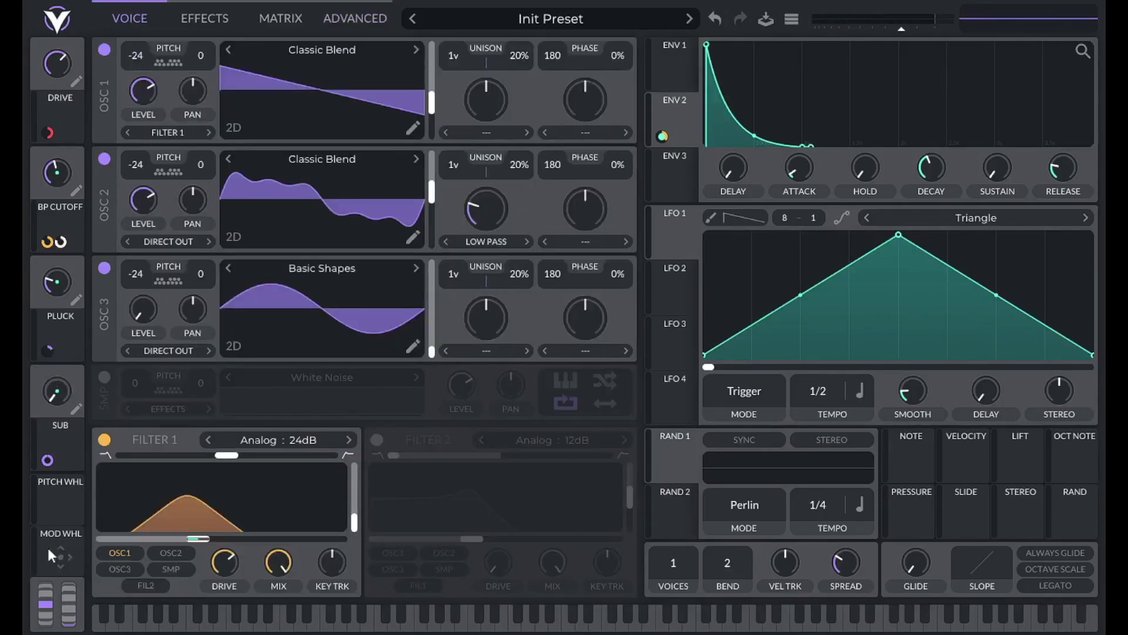
pyautogui.click(666, 48)
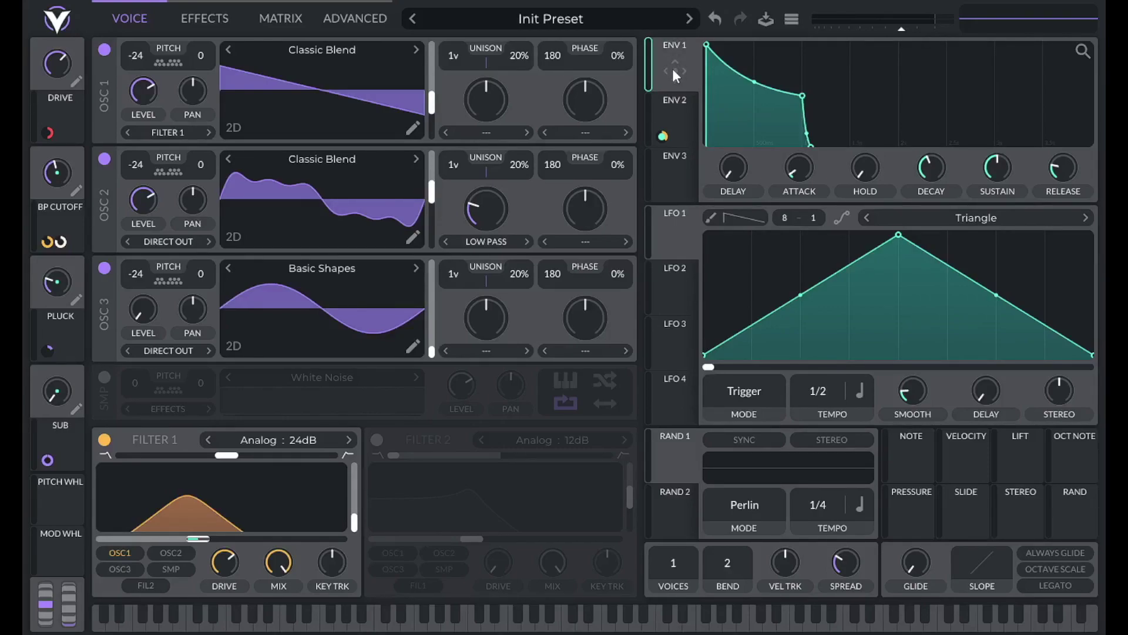
# Route ENV 1 to the SUB macro at amount 1.000 and turn SUB fully up
pyautogui.moveTo(673, 70)
pyautogui.mouseDown()
pyautogui.moveTo(478, 247)
pyautogui.moveTo(141, 313)
pyautogui.moveTo(203, 273)
pyautogui.moveTo(65, 384)
pyautogui.moveTo(55, 429)
pyautogui.moveTo(114, 348)
pyautogui.moveTo(292, 181)
pyautogui.moveTo(413, 90)
pyautogui.moveTo(660, 80)
pyautogui.mouseUp()
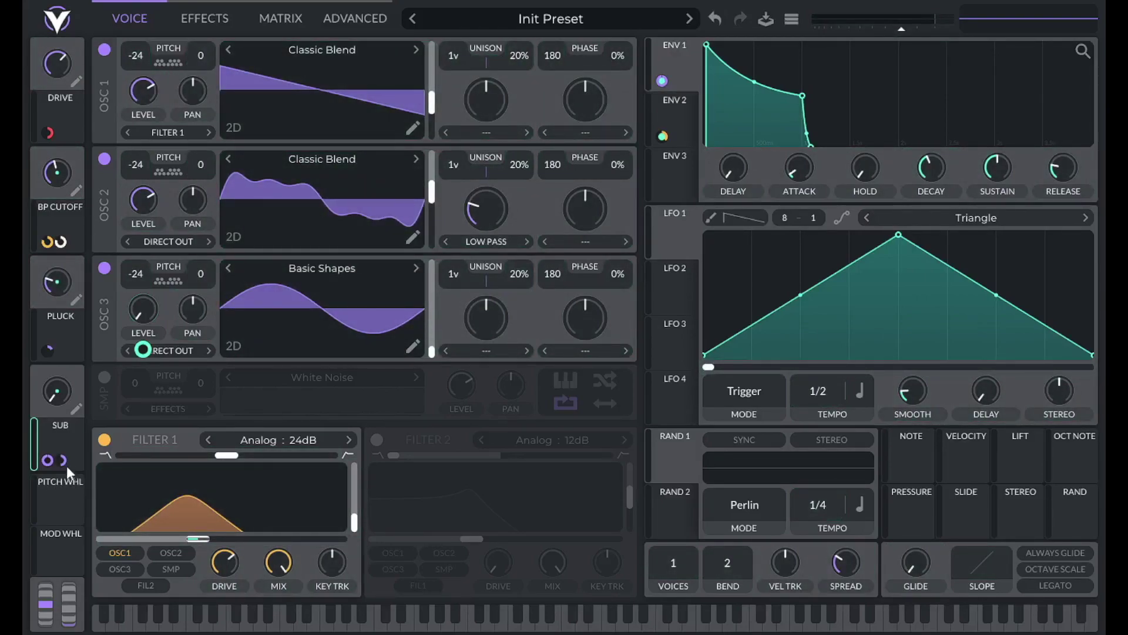
pyautogui.moveTo(63, 459)
pyautogui.mouseDown()
pyautogui.moveTo(62, 447)
pyautogui.moveTo(65, 460)
pyautogui.mouseUp()
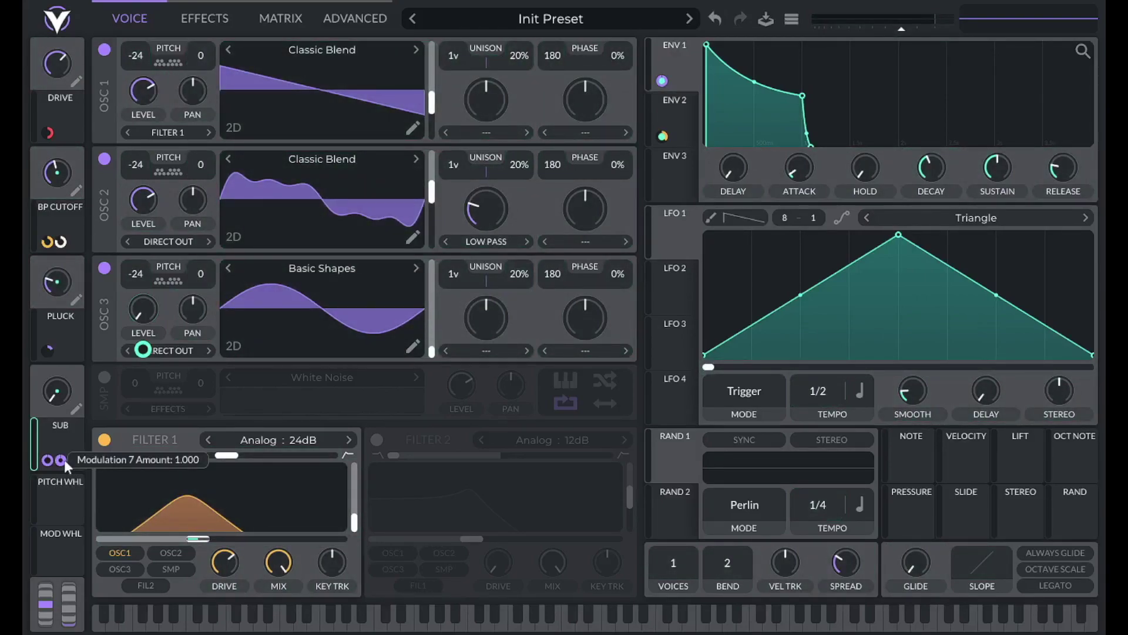
pyautogui.moveTo(58, 393); pyautogui.dragTo(57, 393)
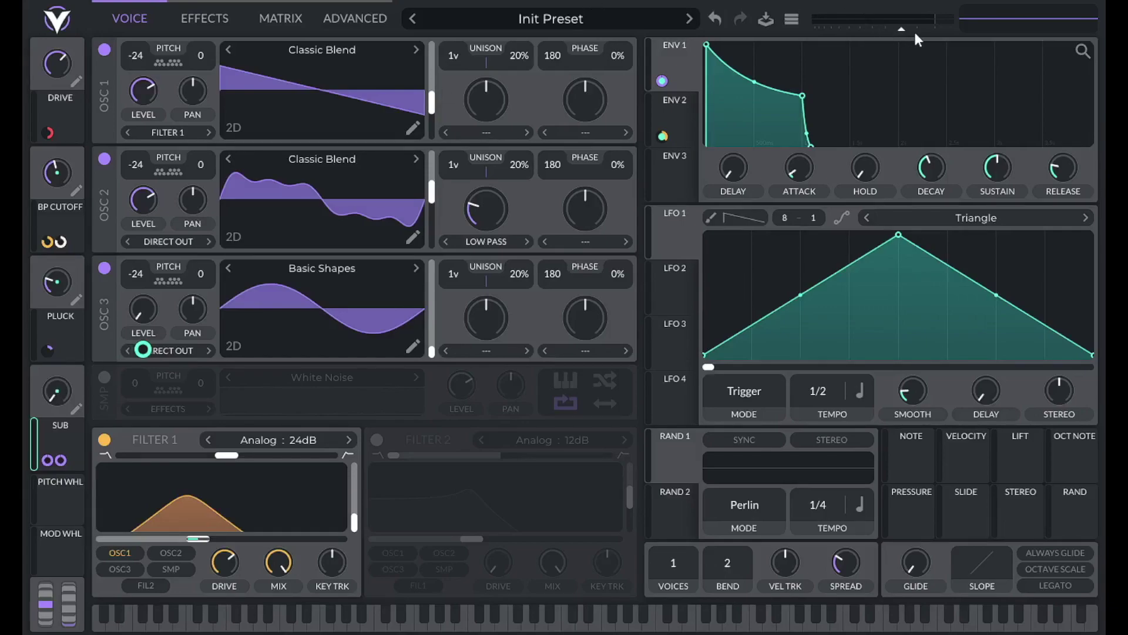
pyautogui.click(899, 32)
pyautogui.click(321, 20)
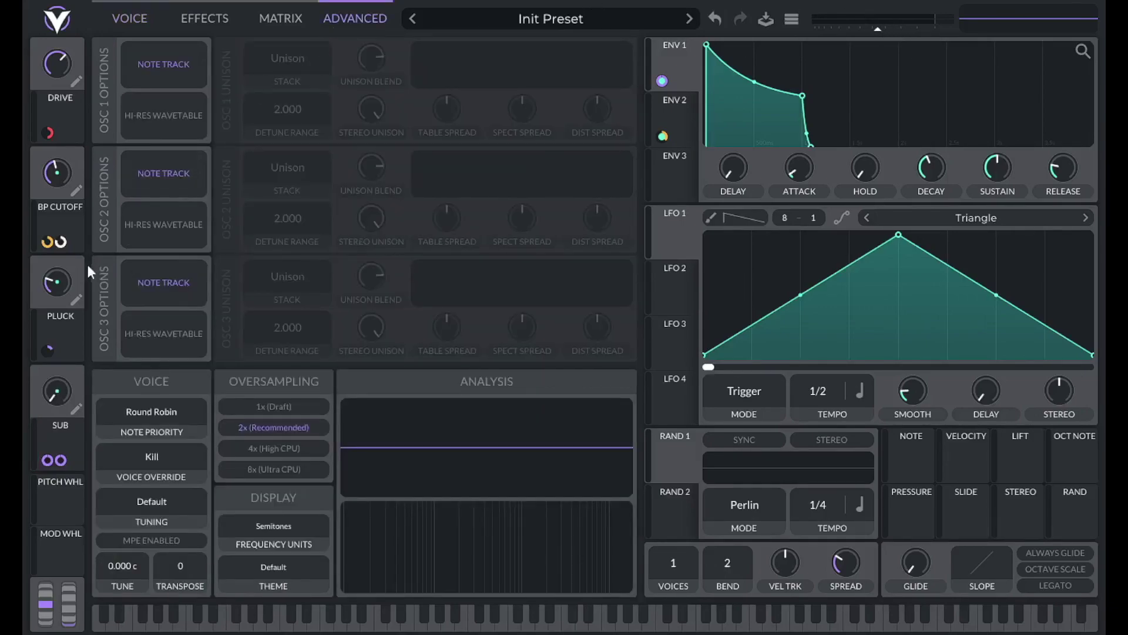
pyautogui.moveTo(56, 398); pyautogui.dragTo(56, 329)
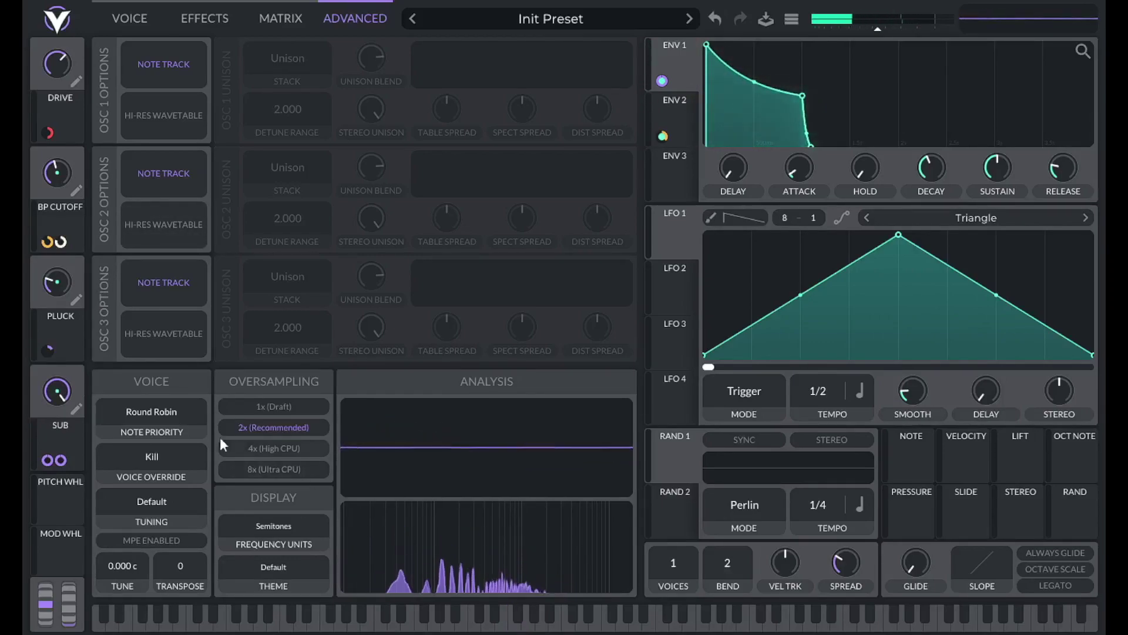
pyautogui.rightClick(53, 403)
pyautogui.click(54, 407)
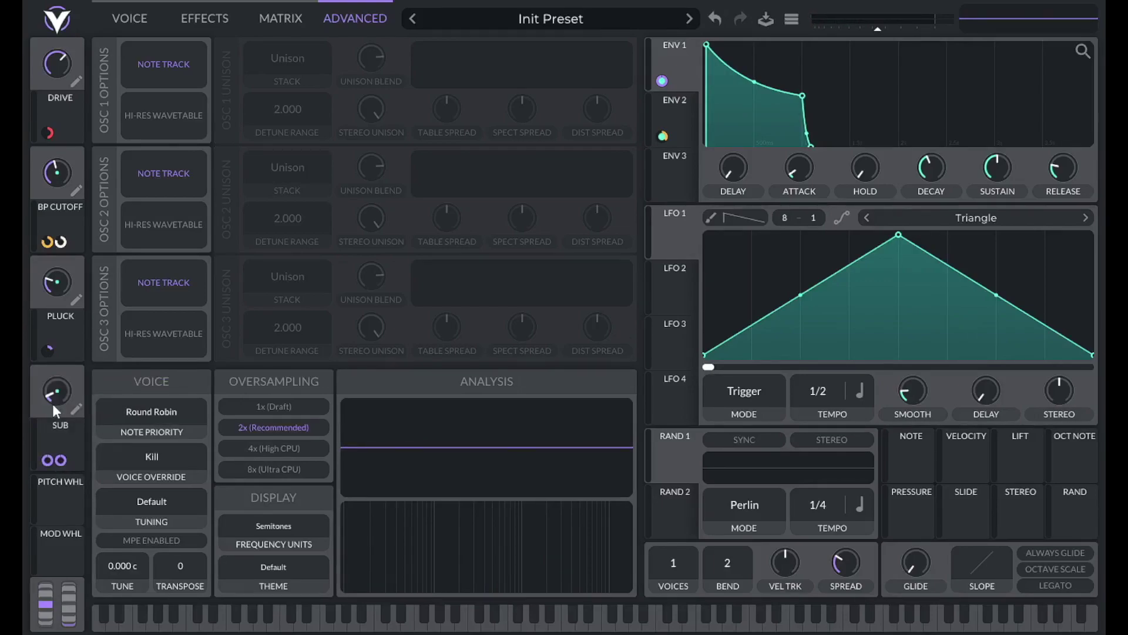
pyautogui.click(141, 20)
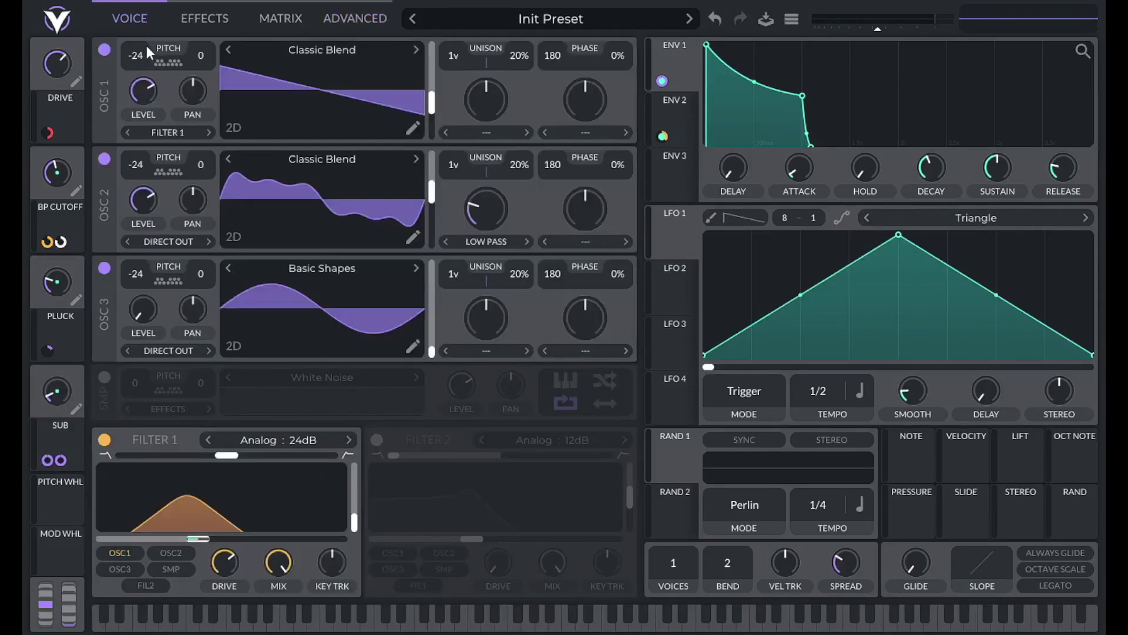
pyautogui.moveTo(879, 33); pyautogui.dragTo(907, 34)
# Make SUB modulate the envelope with a negative amount, then play a test note
pyautogui.moveTo(57, 442); pyautogui.dragTo(662, 139)
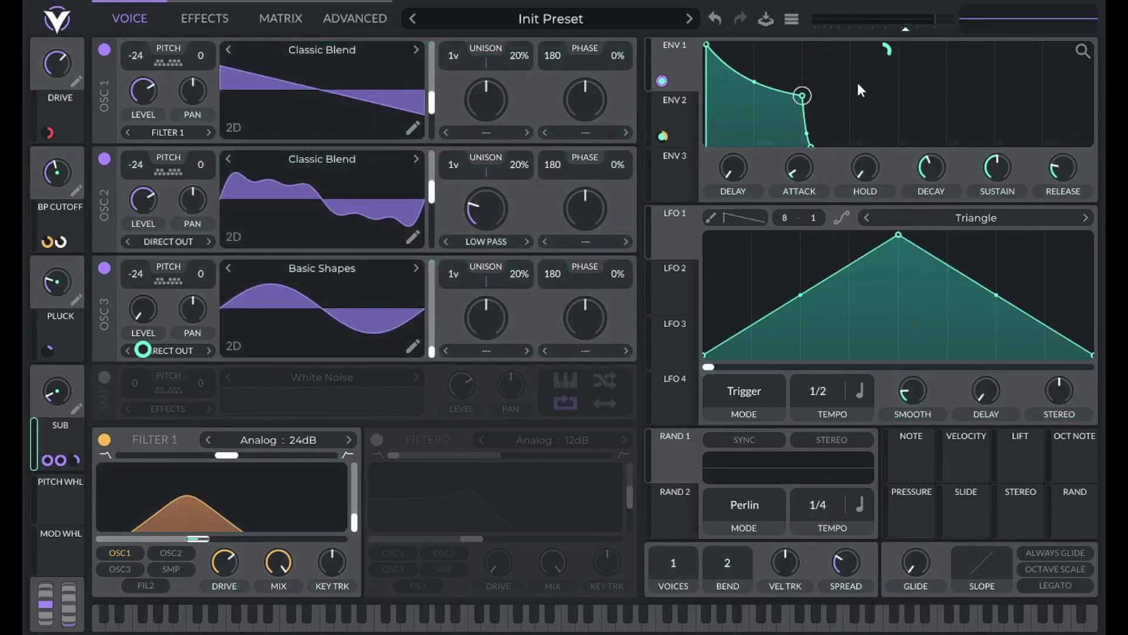
pyautogui.rightClick(886, 49)
pyautogui.click(912, 162)
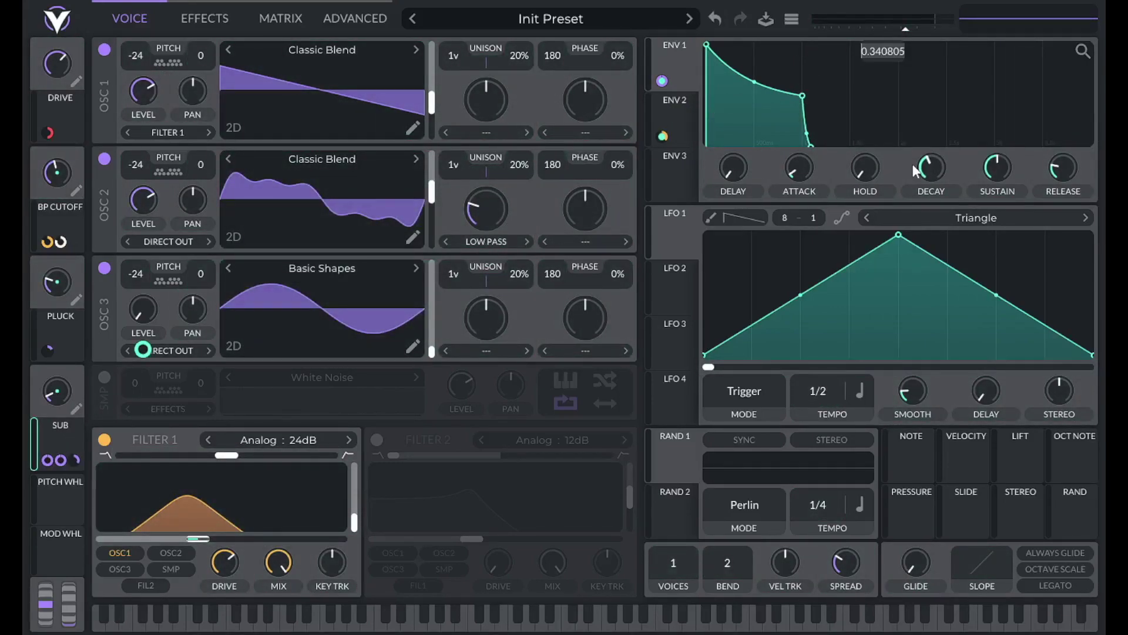
pyautogui.write('-')
pyautogui.press('Return')
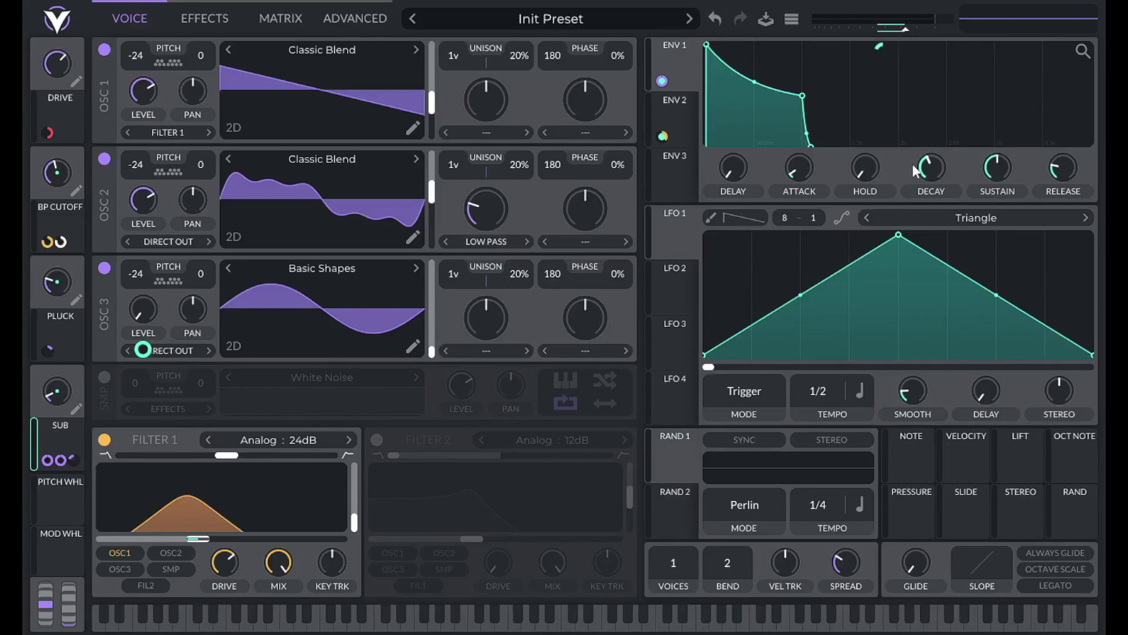
pyautogui.press('f')
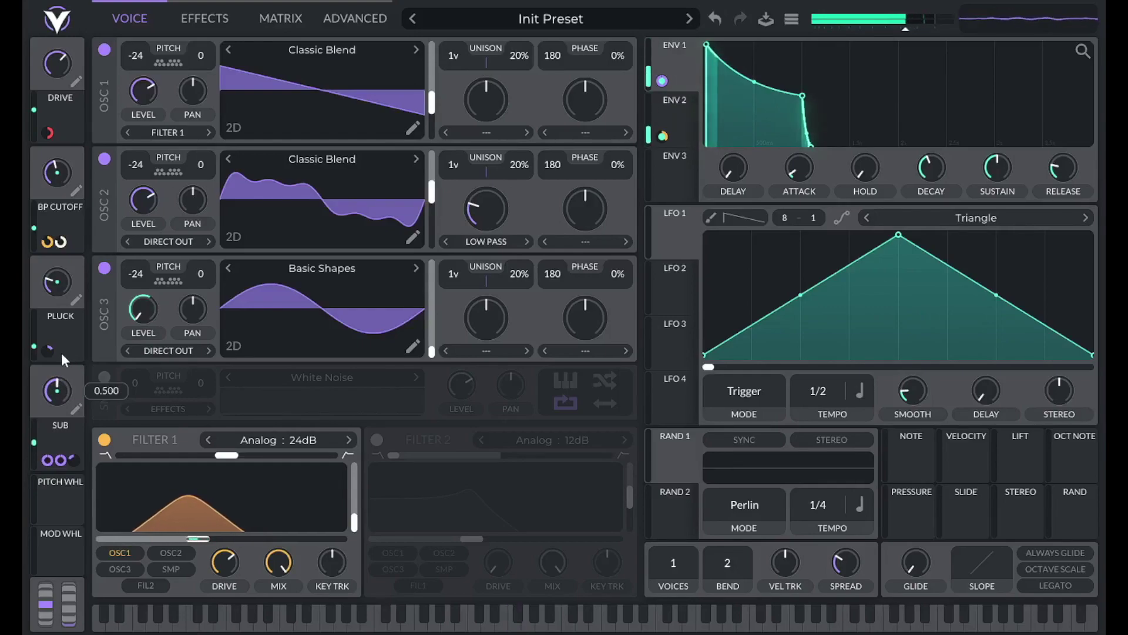
# Set the SUB macro to 0.22
pyautogui.scroll(-5, 52, 389)
pyautogui.rightClick(52, 390)
pyautogui.click(59, 411)
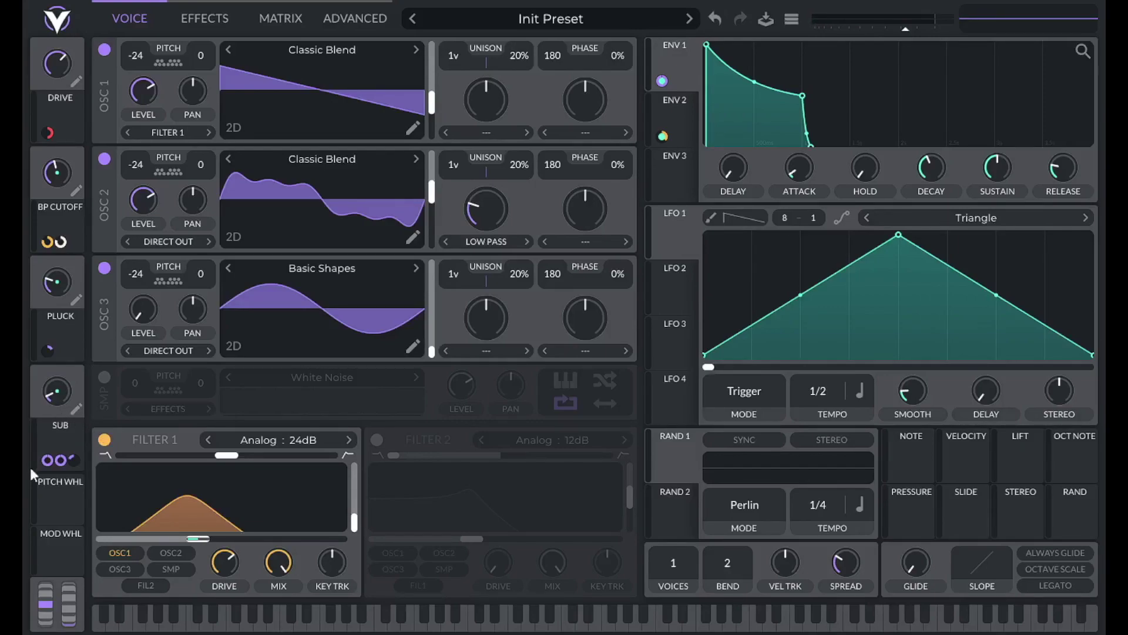
pyautogui.click(201, 12)
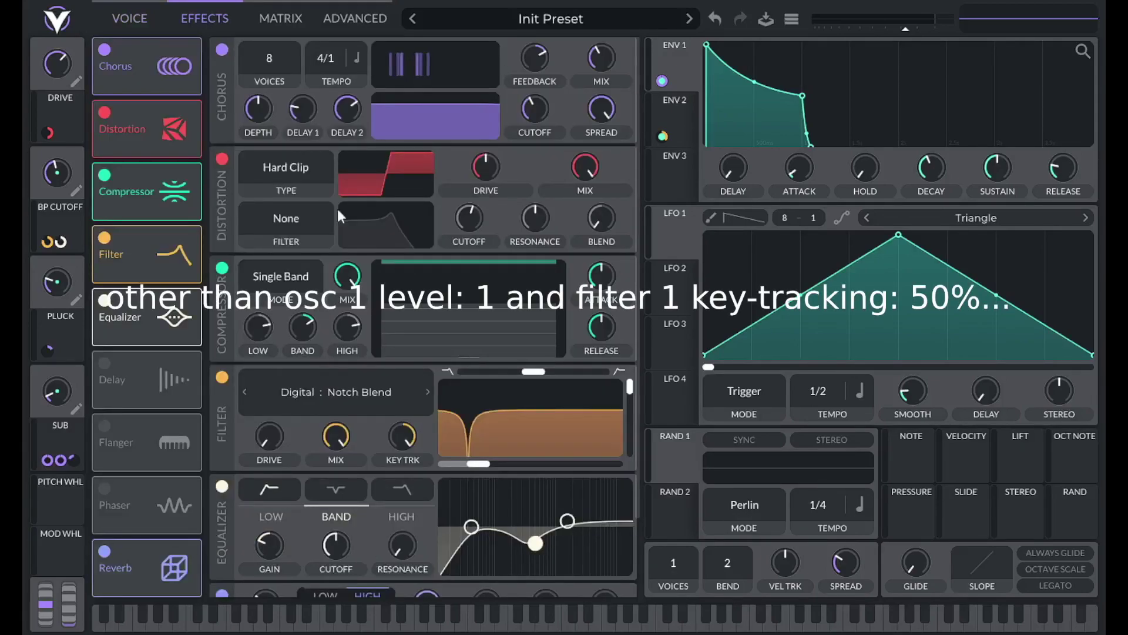
pyautogui.scroll(-3, 317, 140)
pyautogui.scroll(4, 353, 141)
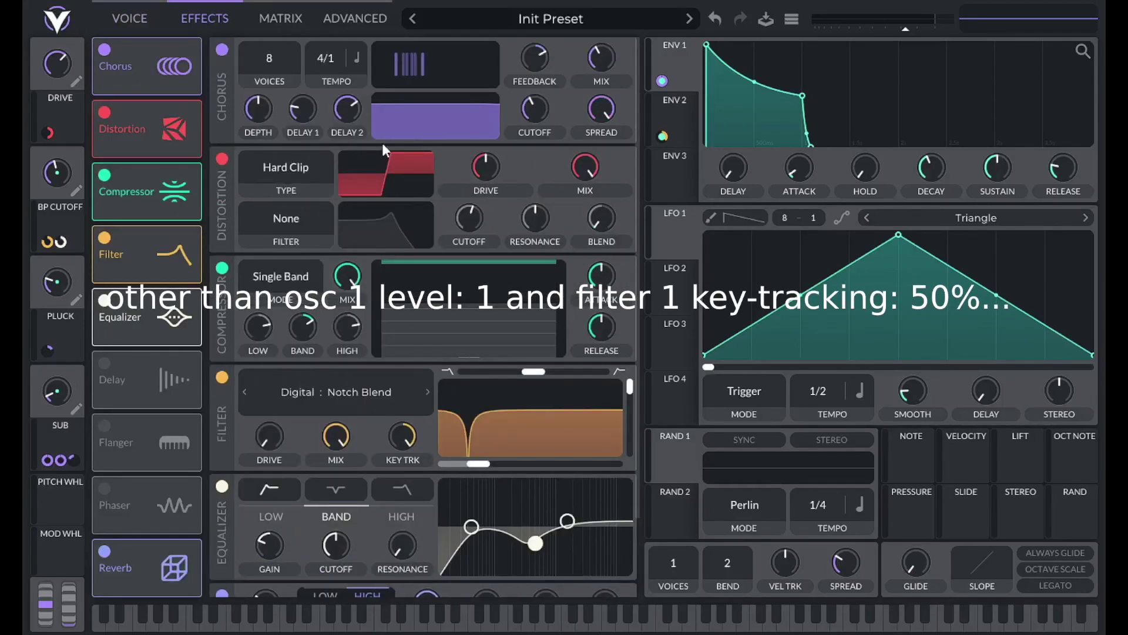
pyautogui.click(126, 20)
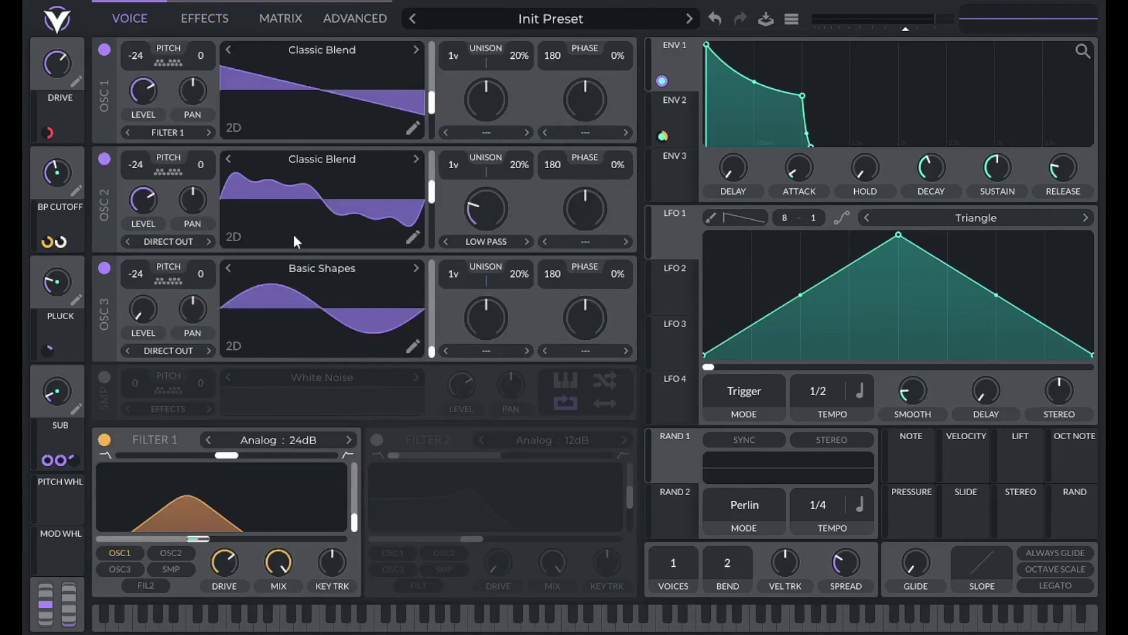